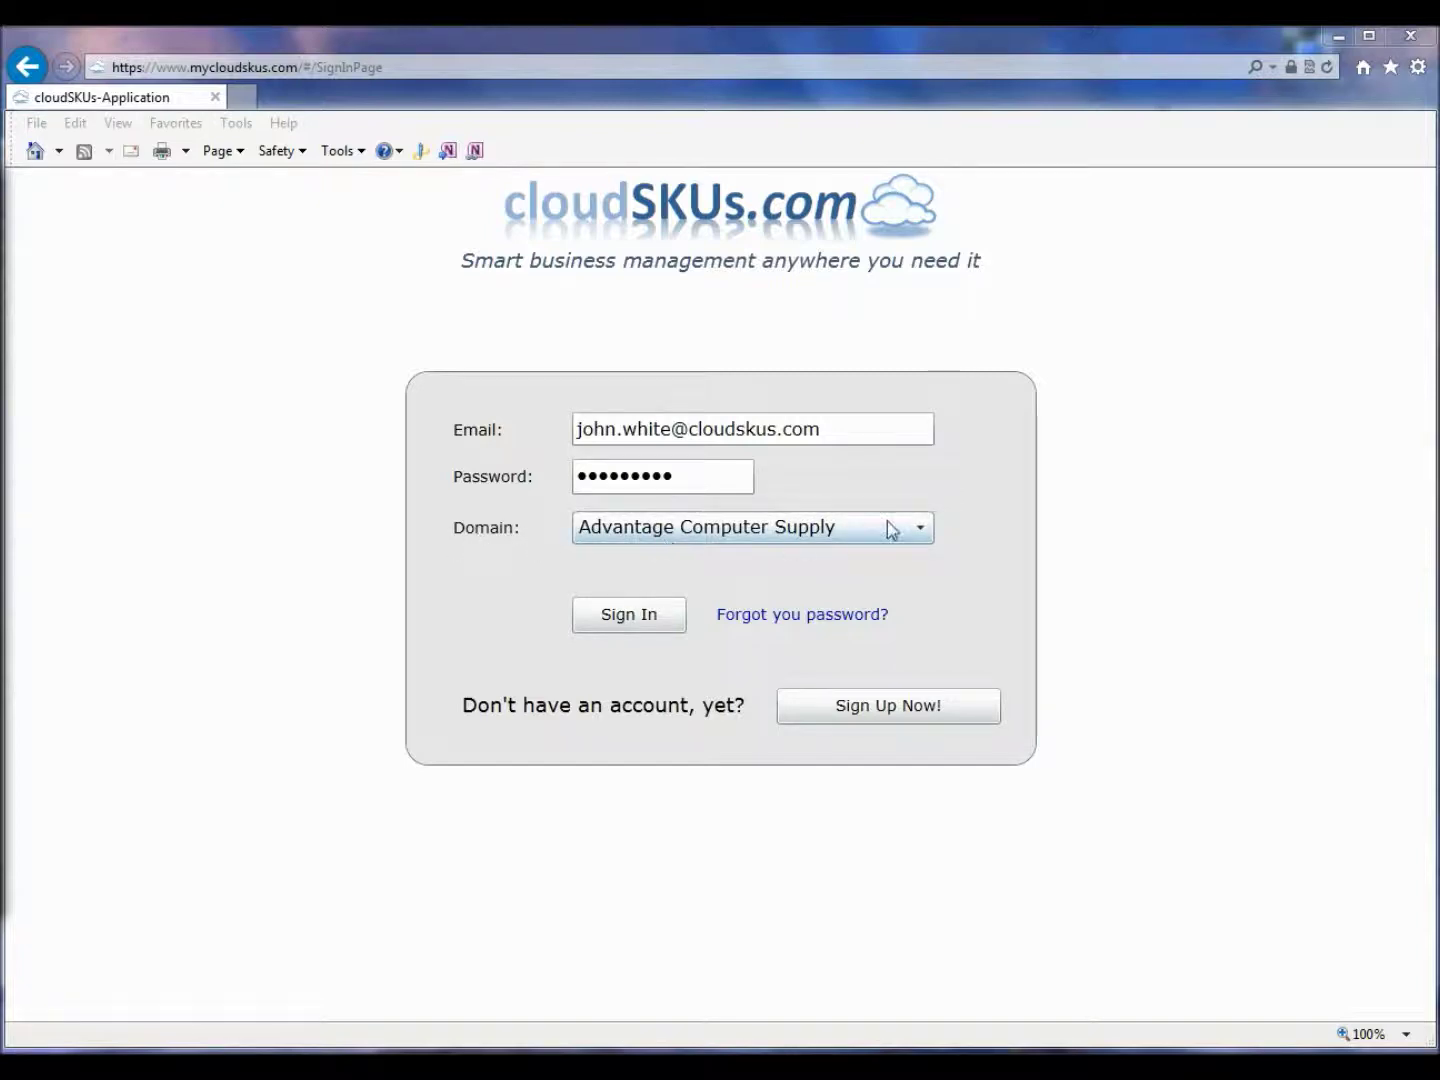
Step: Keep Advantage Computer Supply as the domain and sign in to the account
left_click(920, 530)
left_click(924, 531)
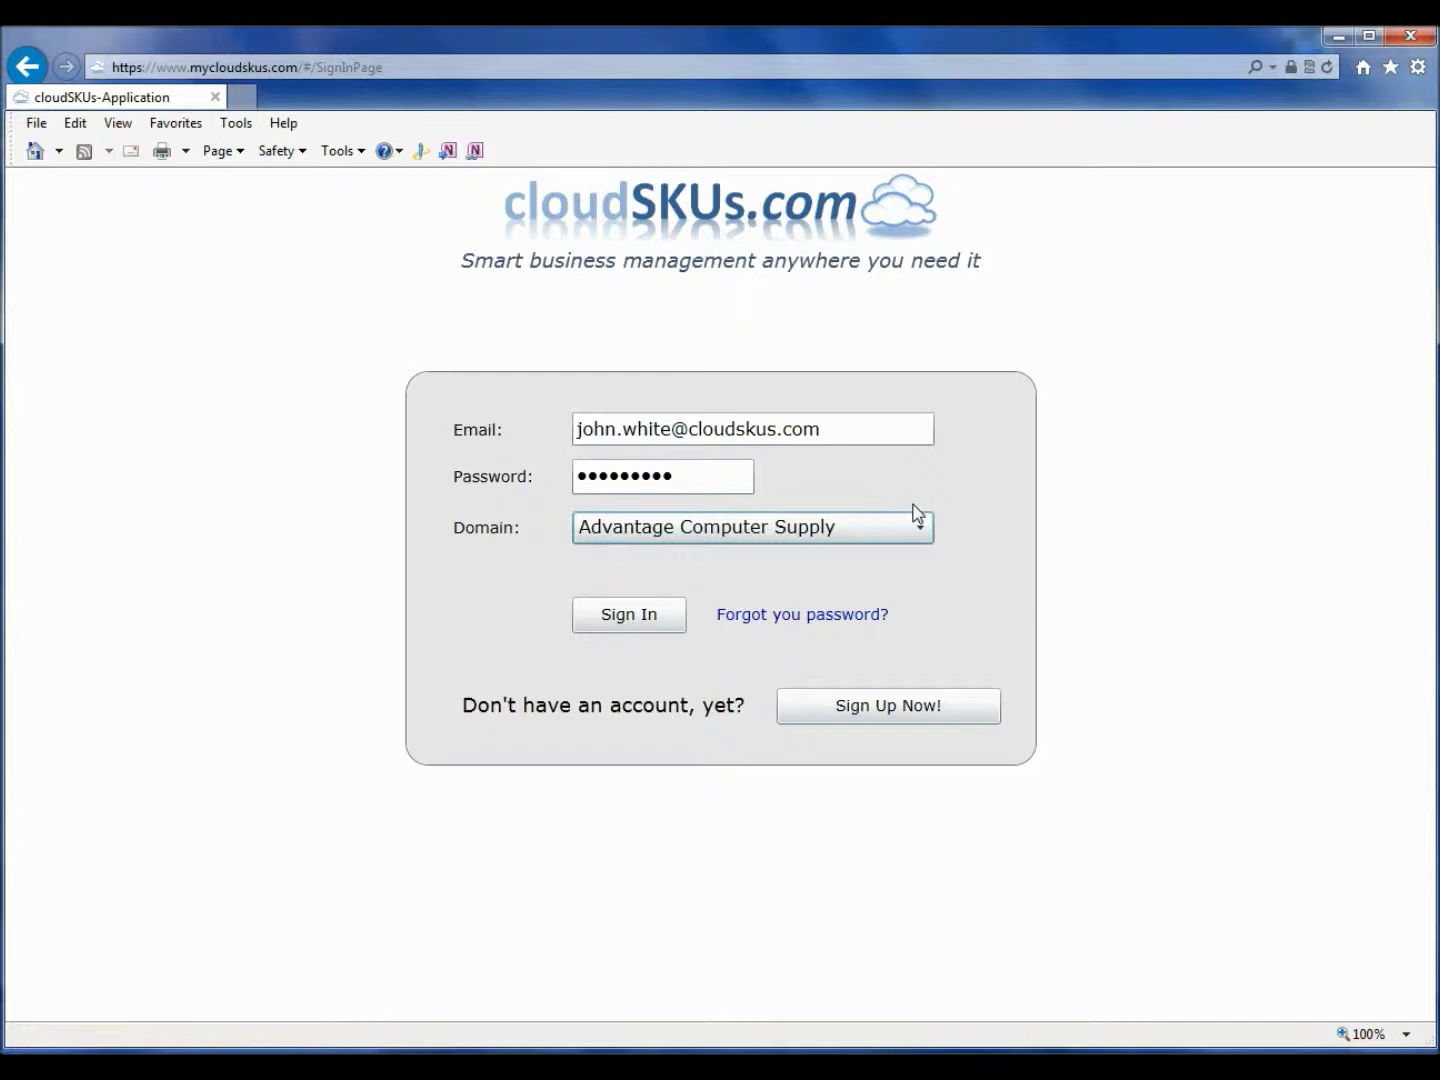
left_click(625, 617)
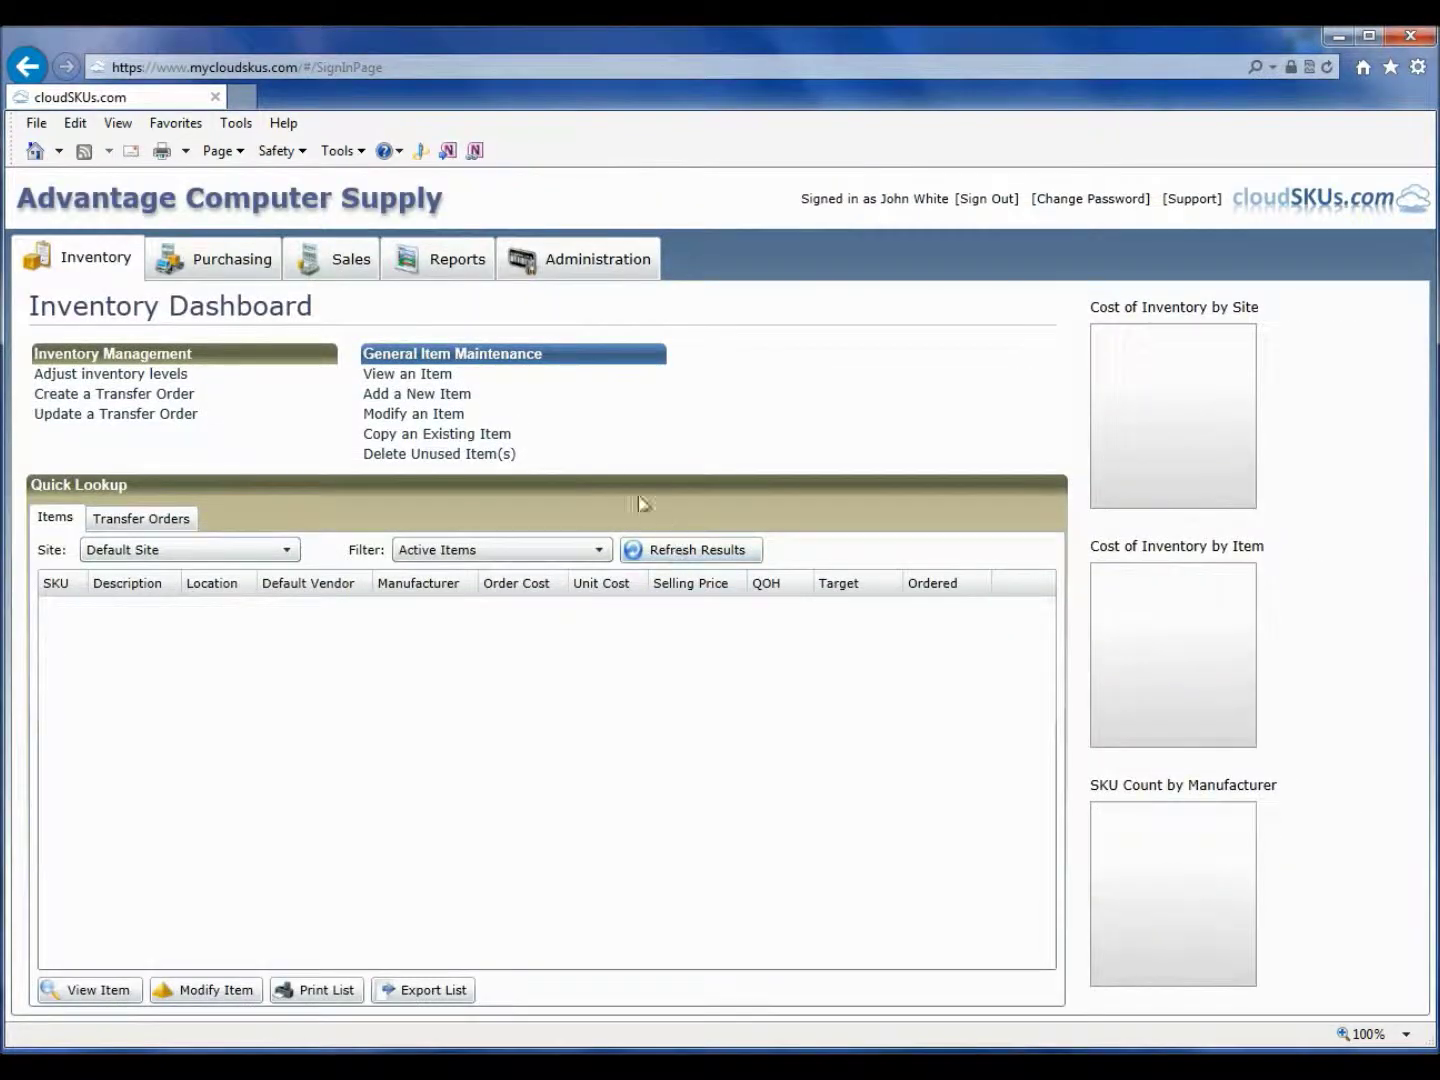
Step: Look over the Purchasing and Sales dashboards, then switch to the Administration Dashboard
left_click(246, 275)
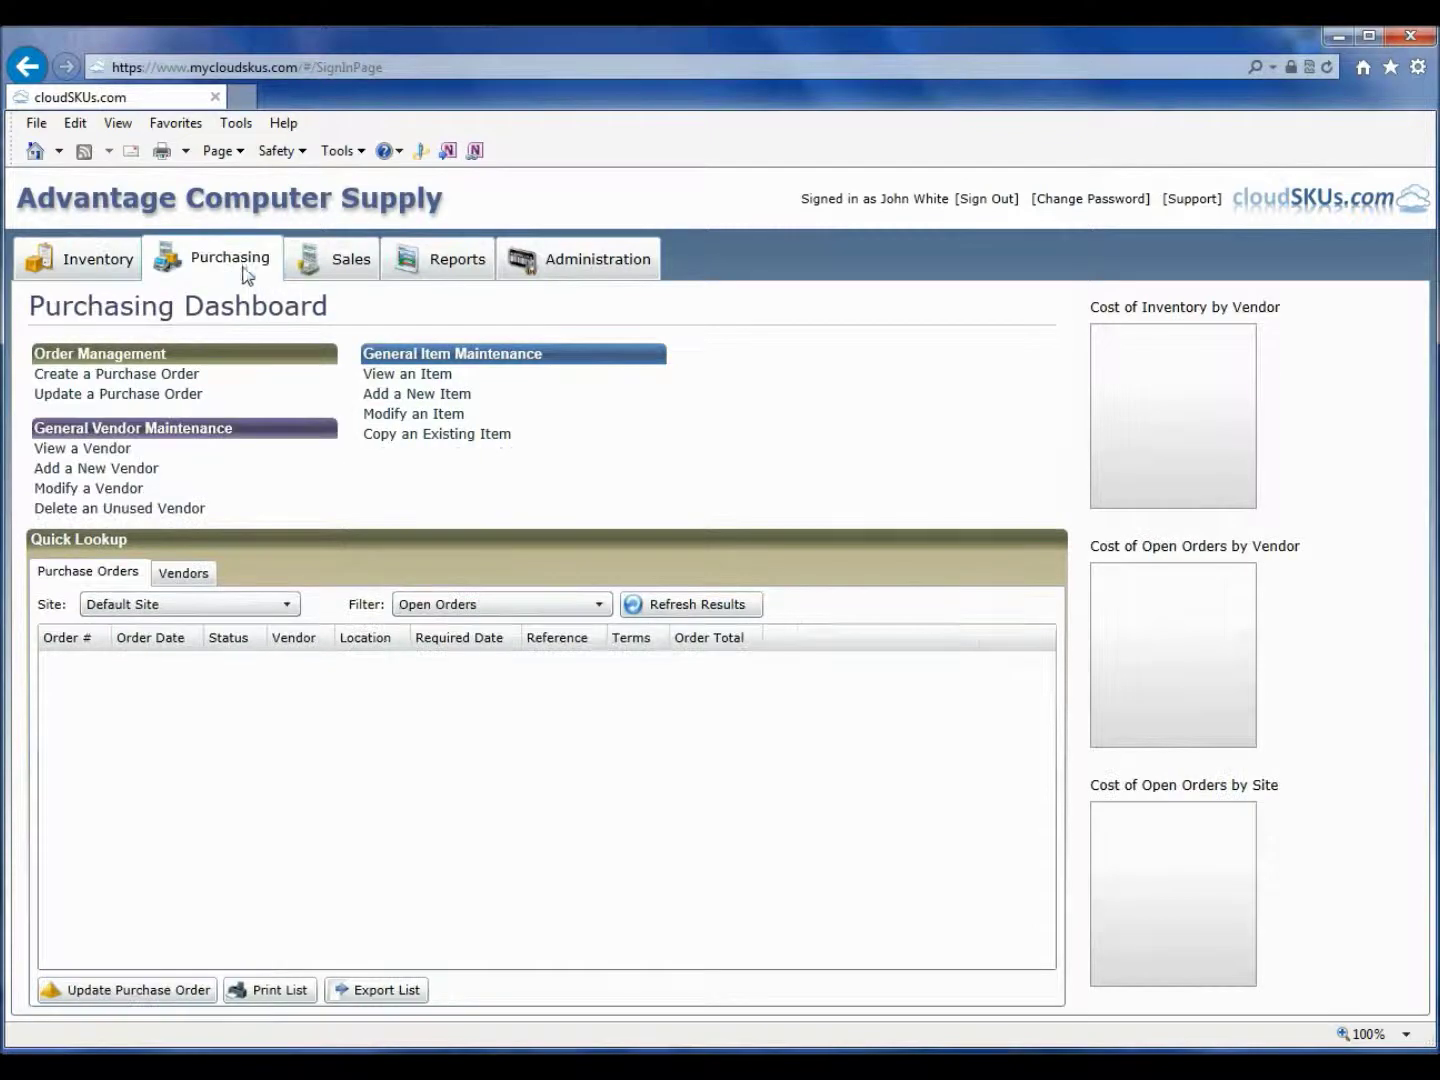
left_click(349, 266)
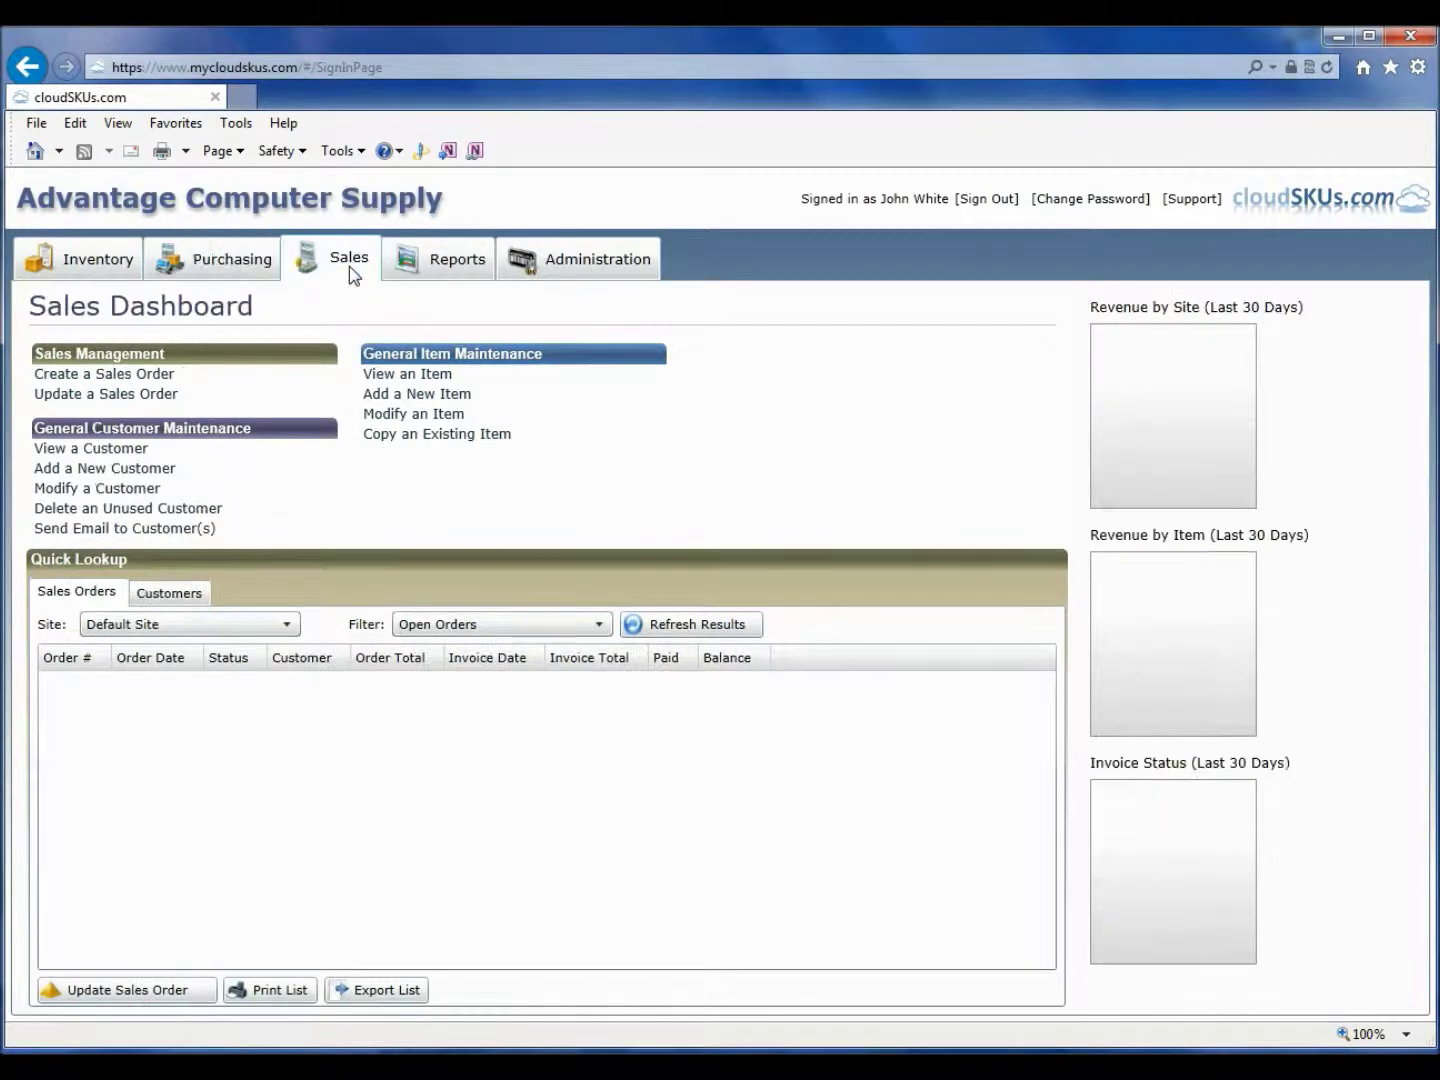
left_click(586, 275)
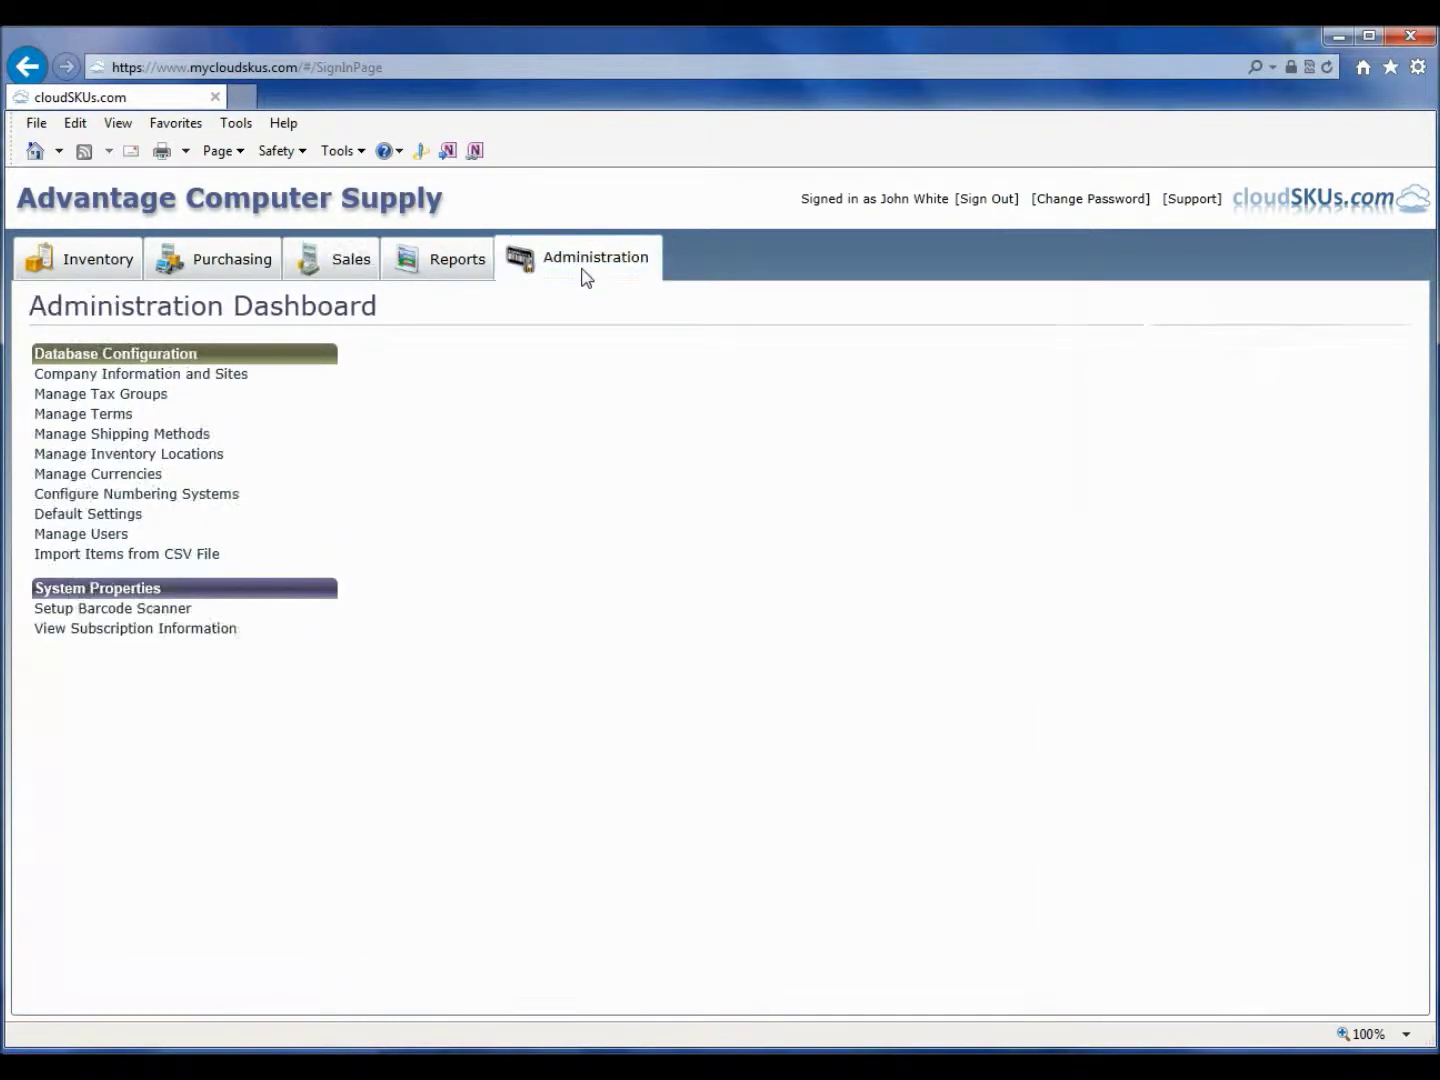
Step: In Company Information and Sites, select the Default Site and bring up its details for editing
left_click(230, 378)
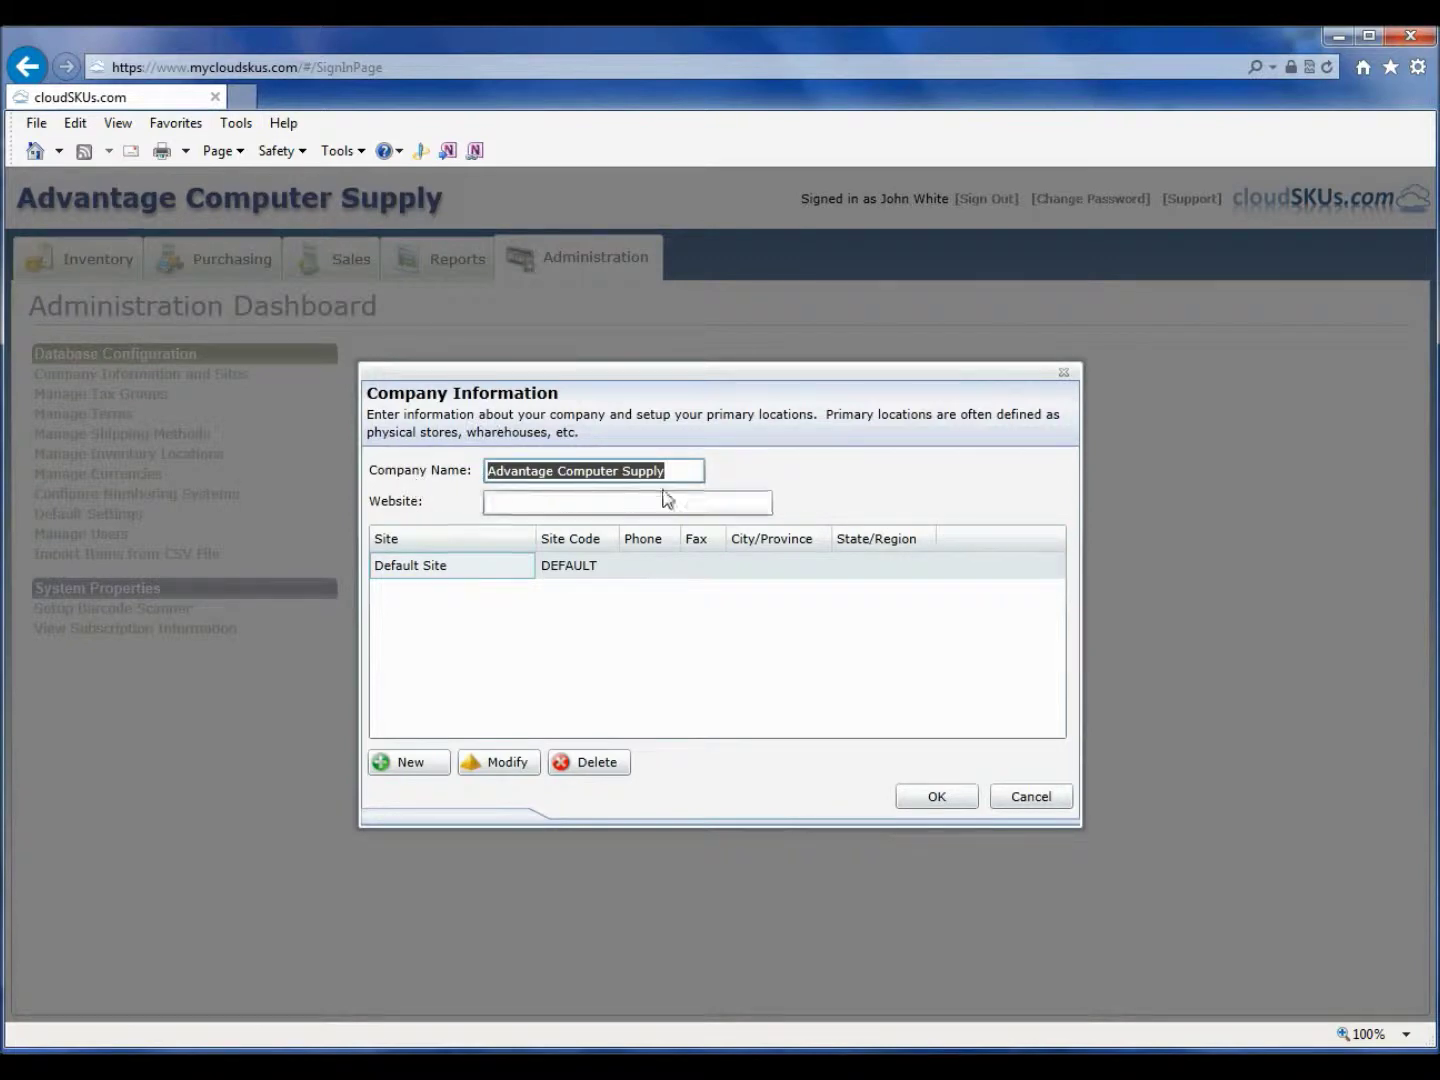
left_click(691, 463)
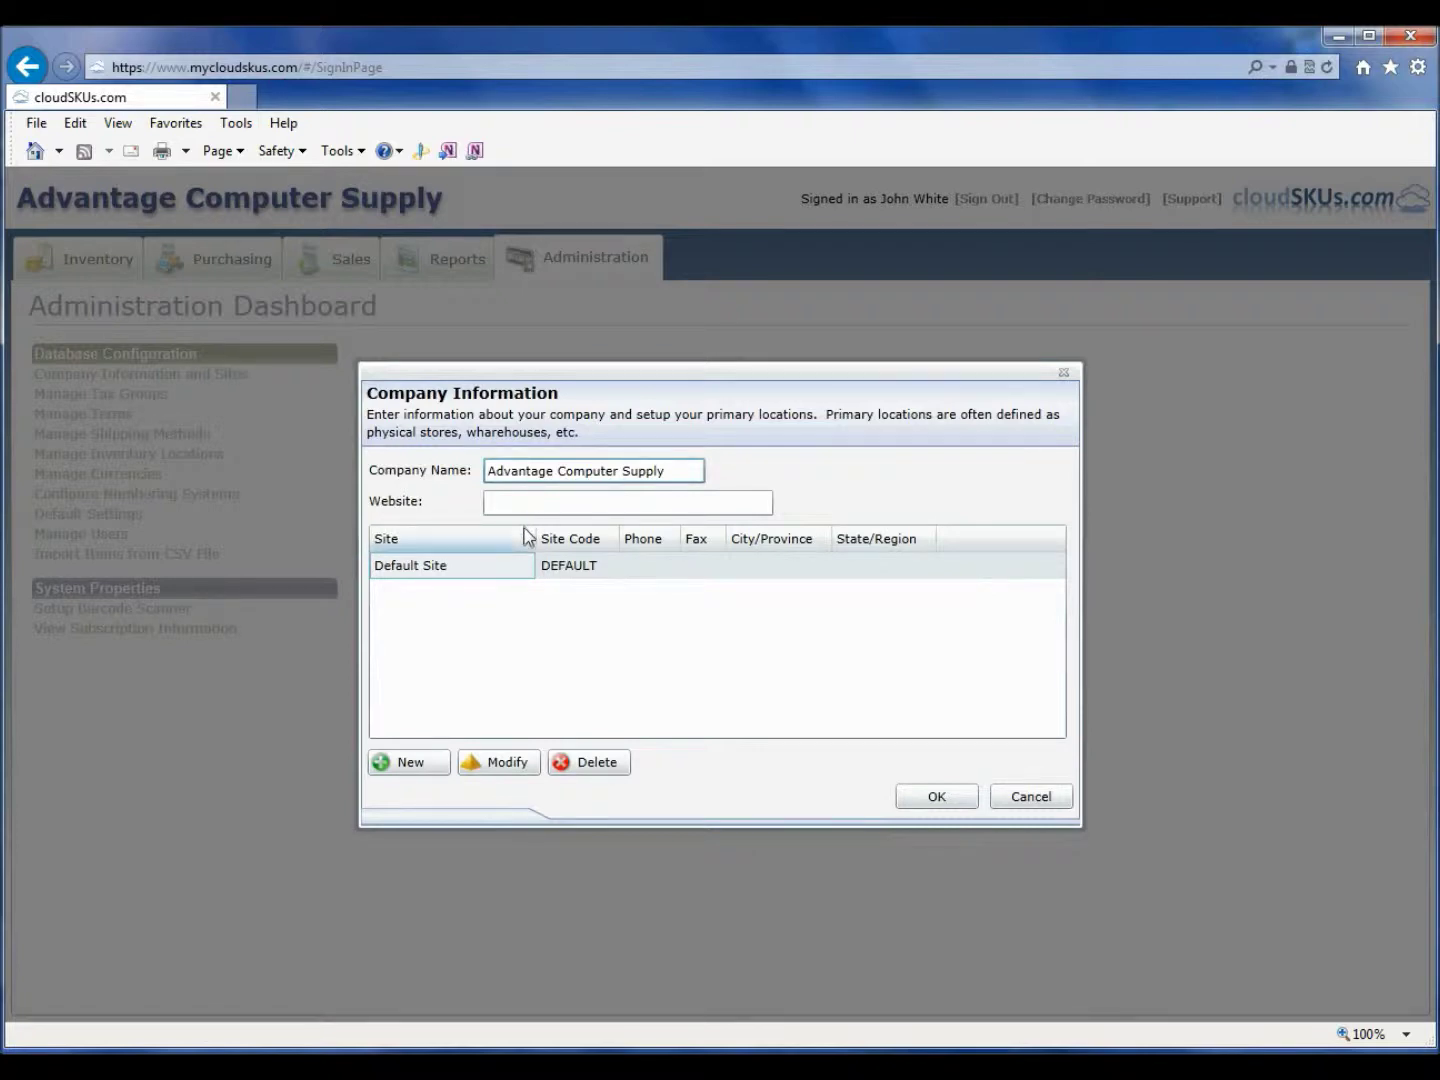
left_click(496, 576)
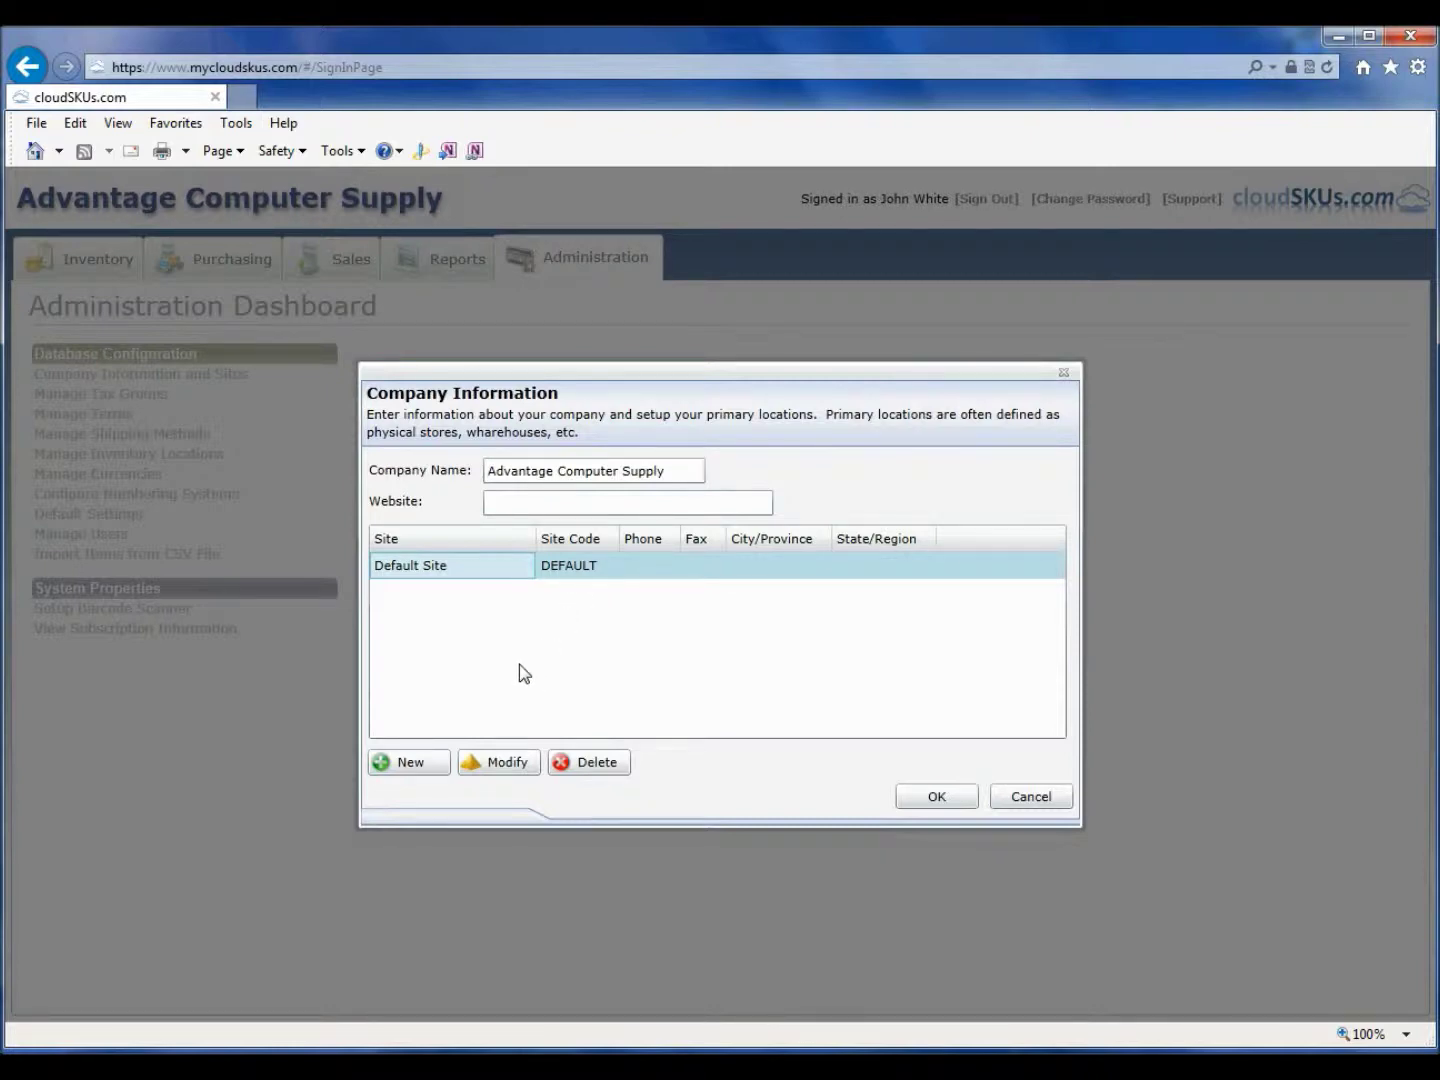
left_click(501, 770)
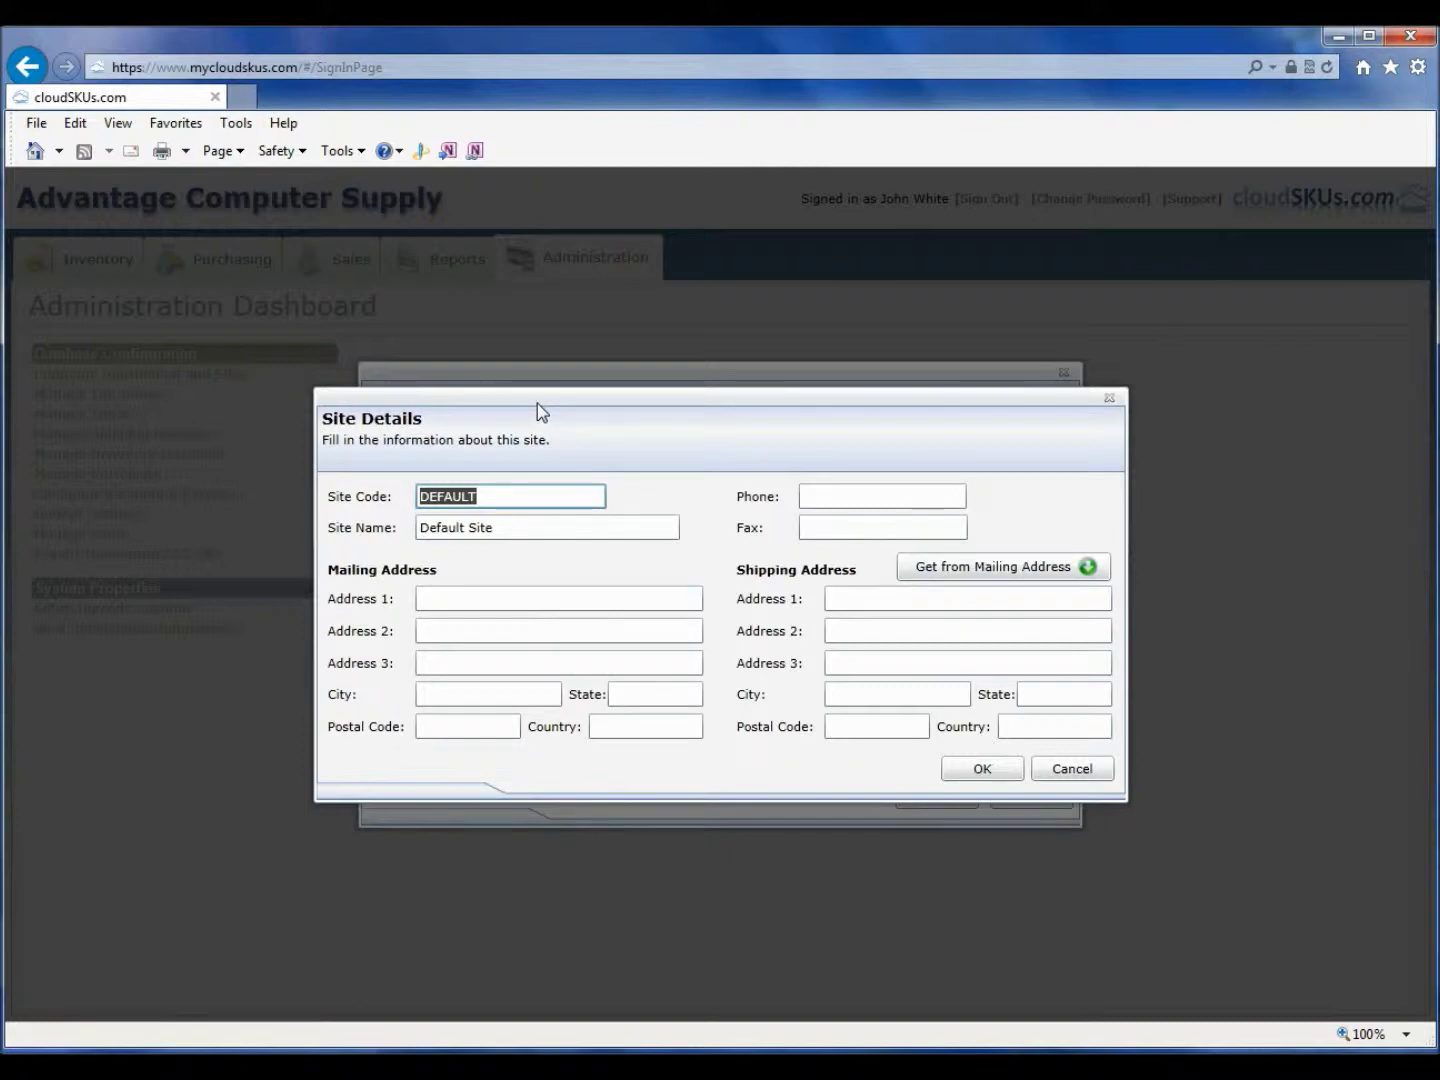
Step: Set the site code to WH and the site name to Warehouse
type("WH")
key("Tab")
type("Warehouse")
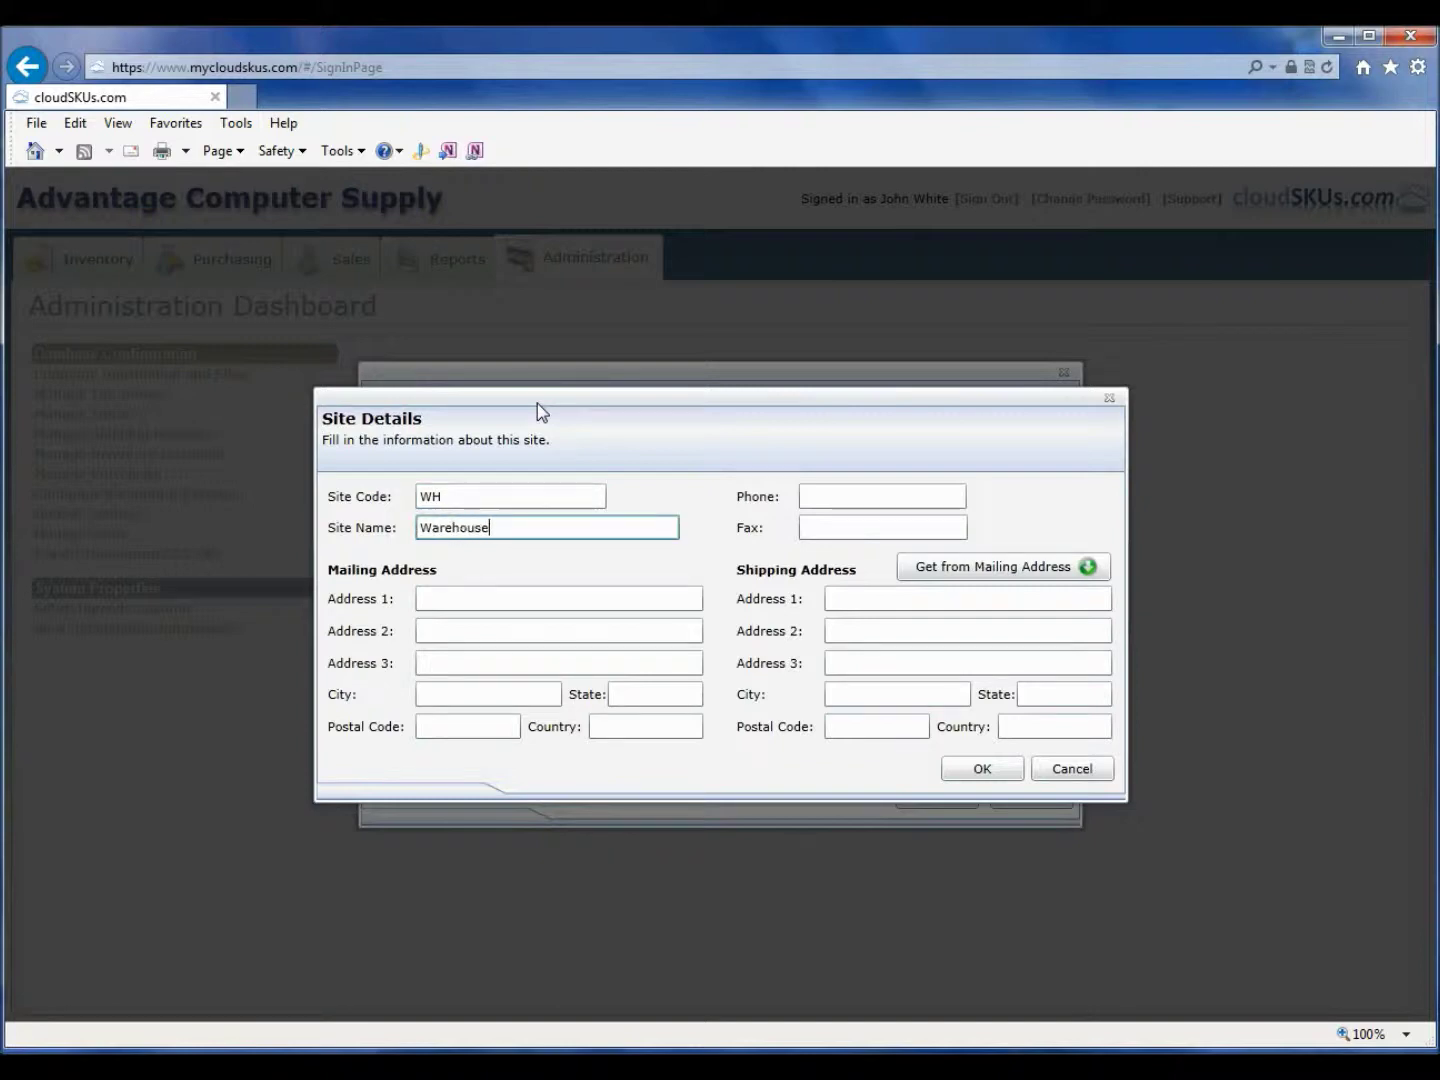
key("Tab")
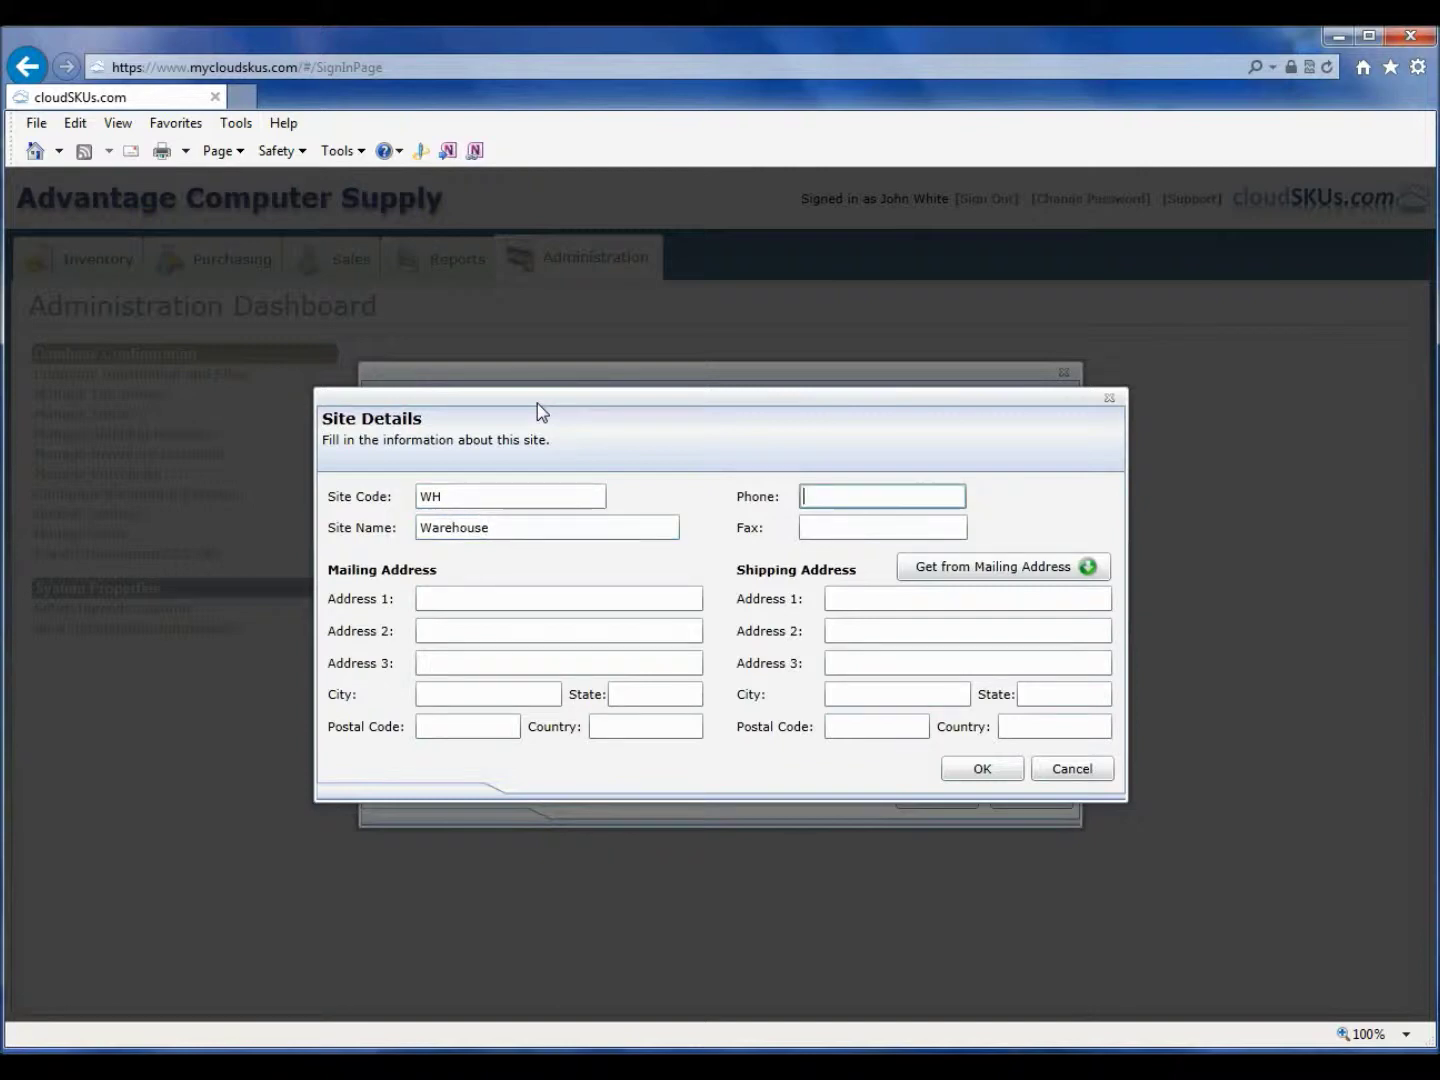
key("Tab")
key("Tab")
key("Tab")
key("shift+Tab")
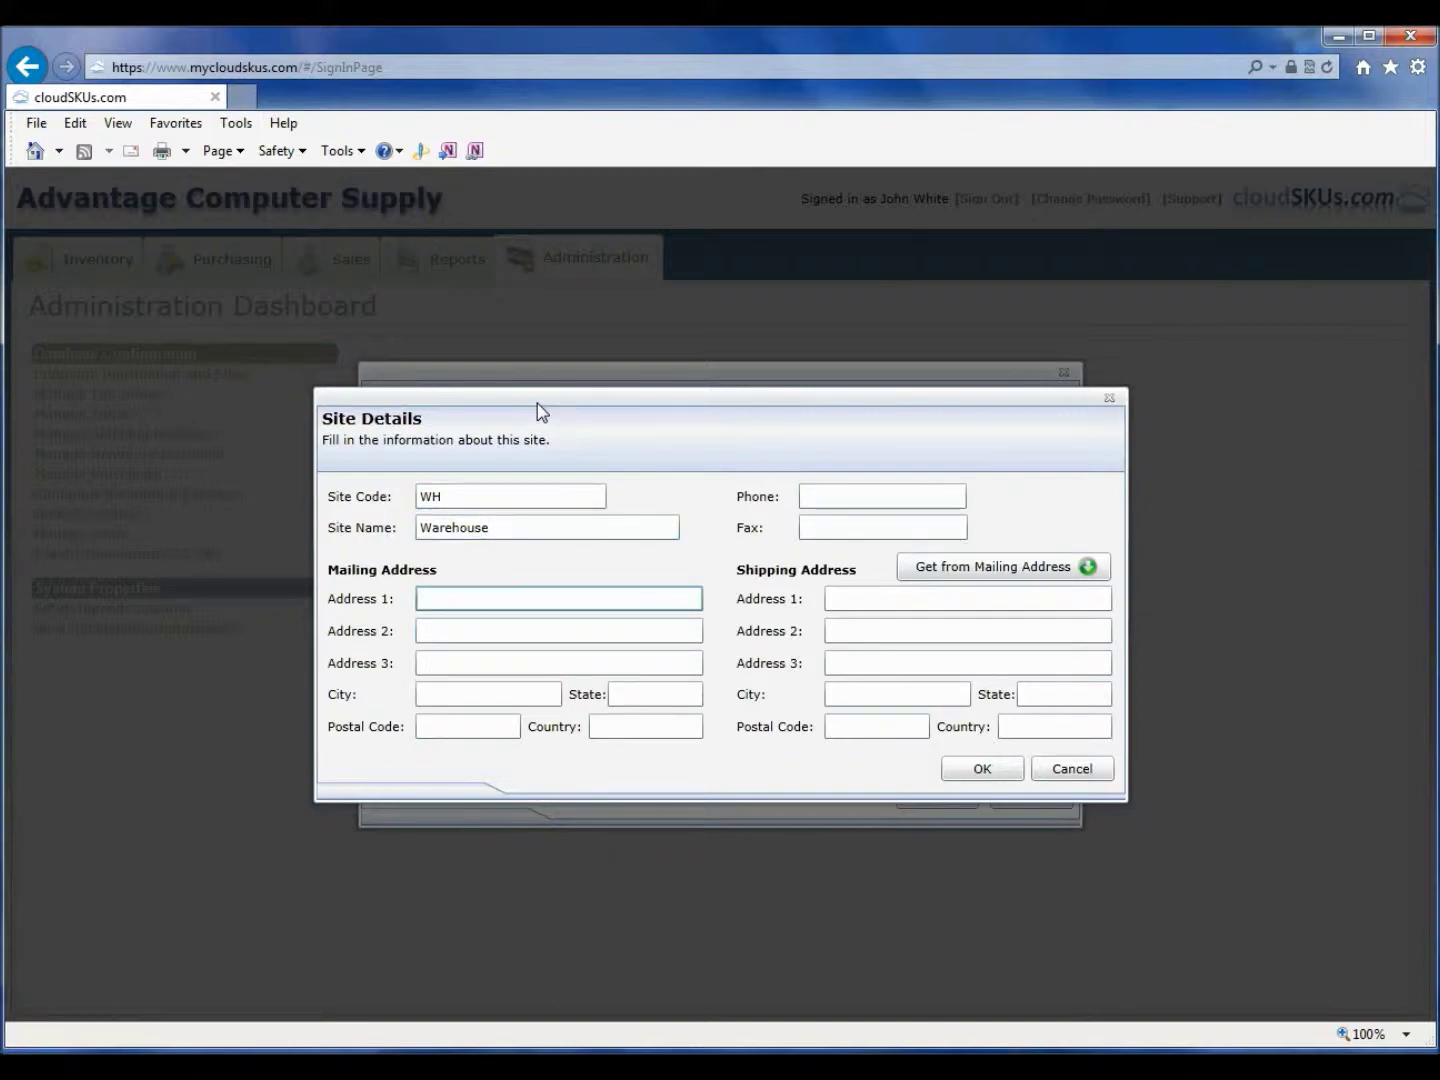
Step: Enter mailing address 1 1st ST E, Madison, WI 34234, copy it to shipping, and save
type("1")
type(" 1st ")
type("str")
key("BackSpace")
key("BackSpace")
key("BackSpace")
type("ST E")
key("Tab")
key("Tab")
key("Tab")
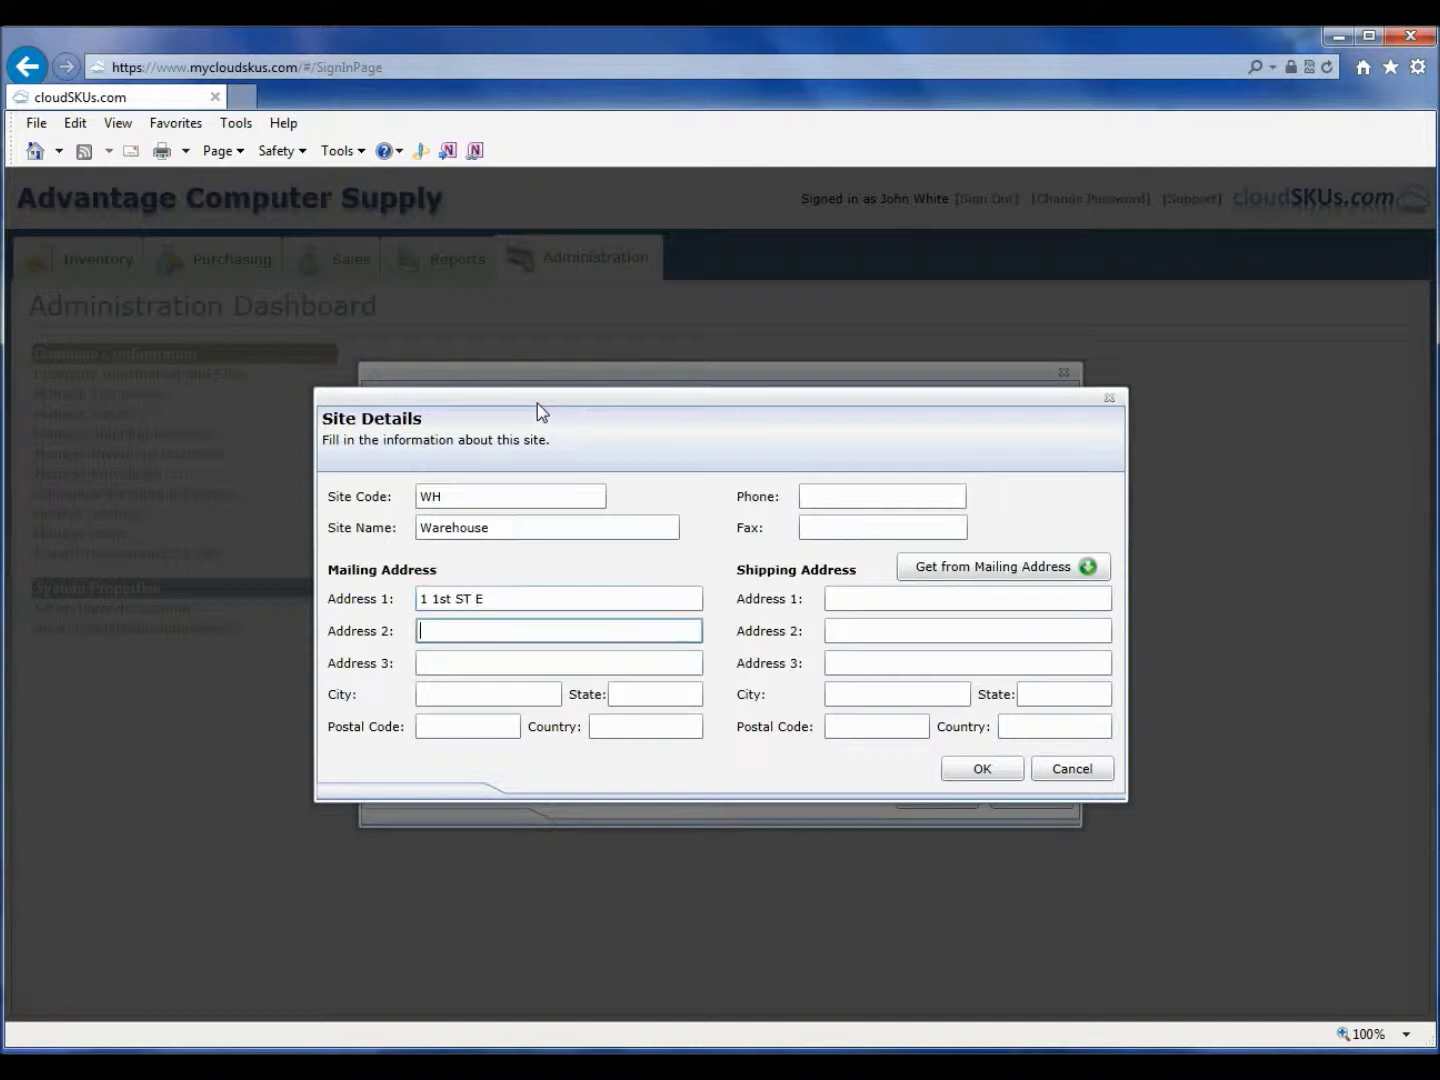
type("Madison")
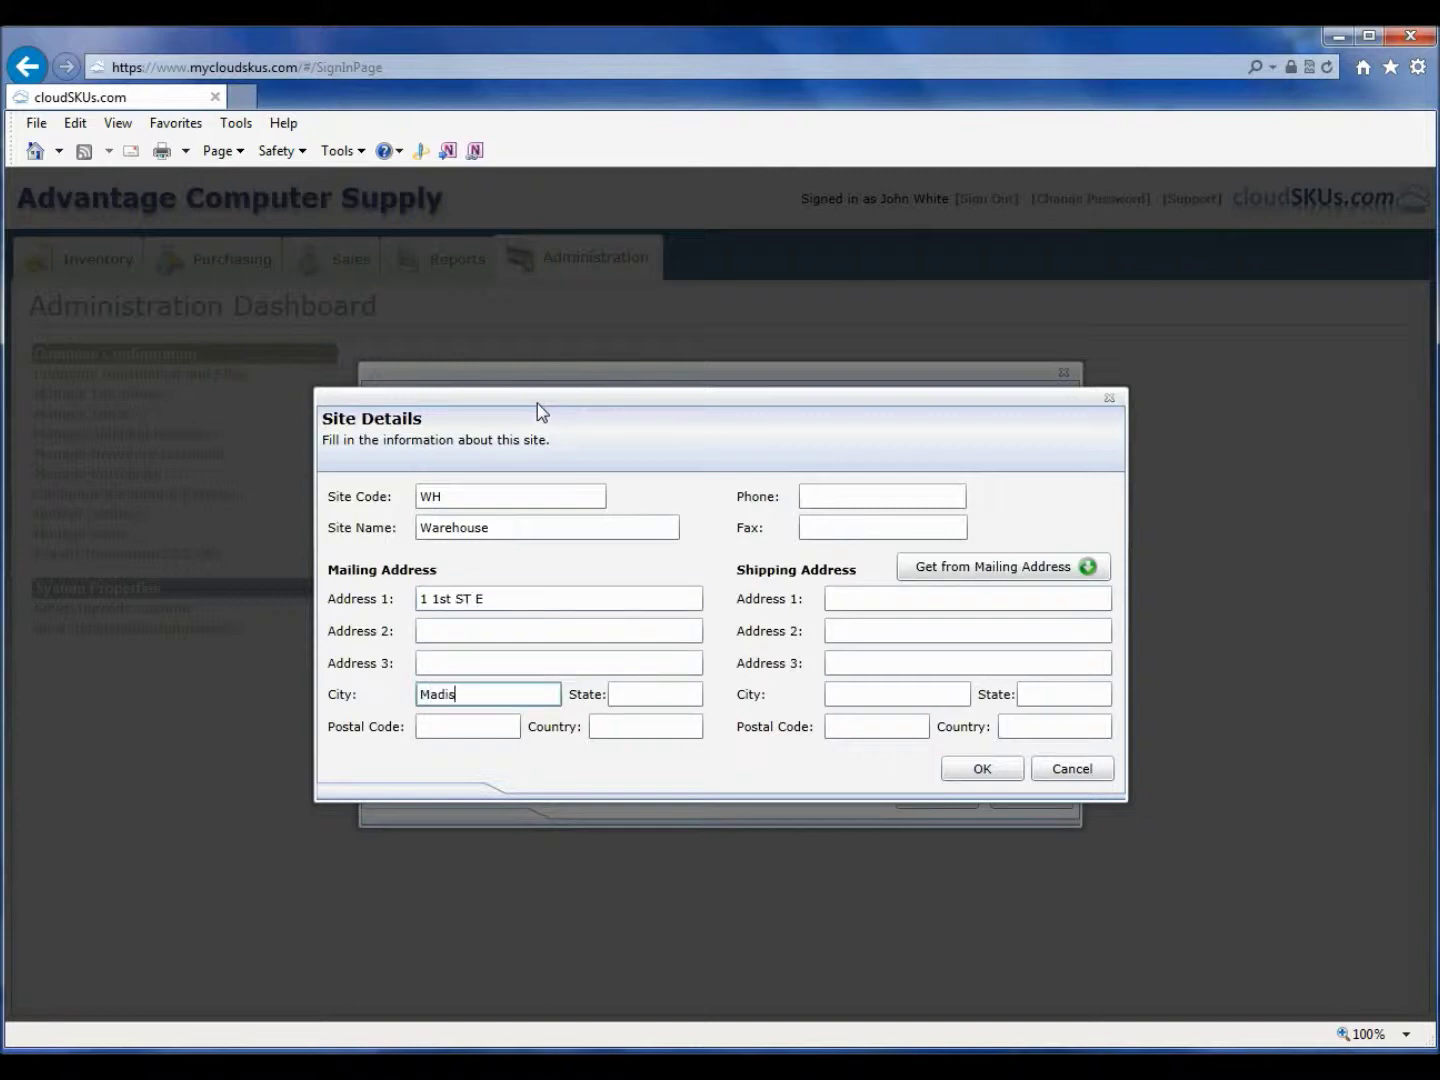
key("Tab")
type("WI")
key("Tab")
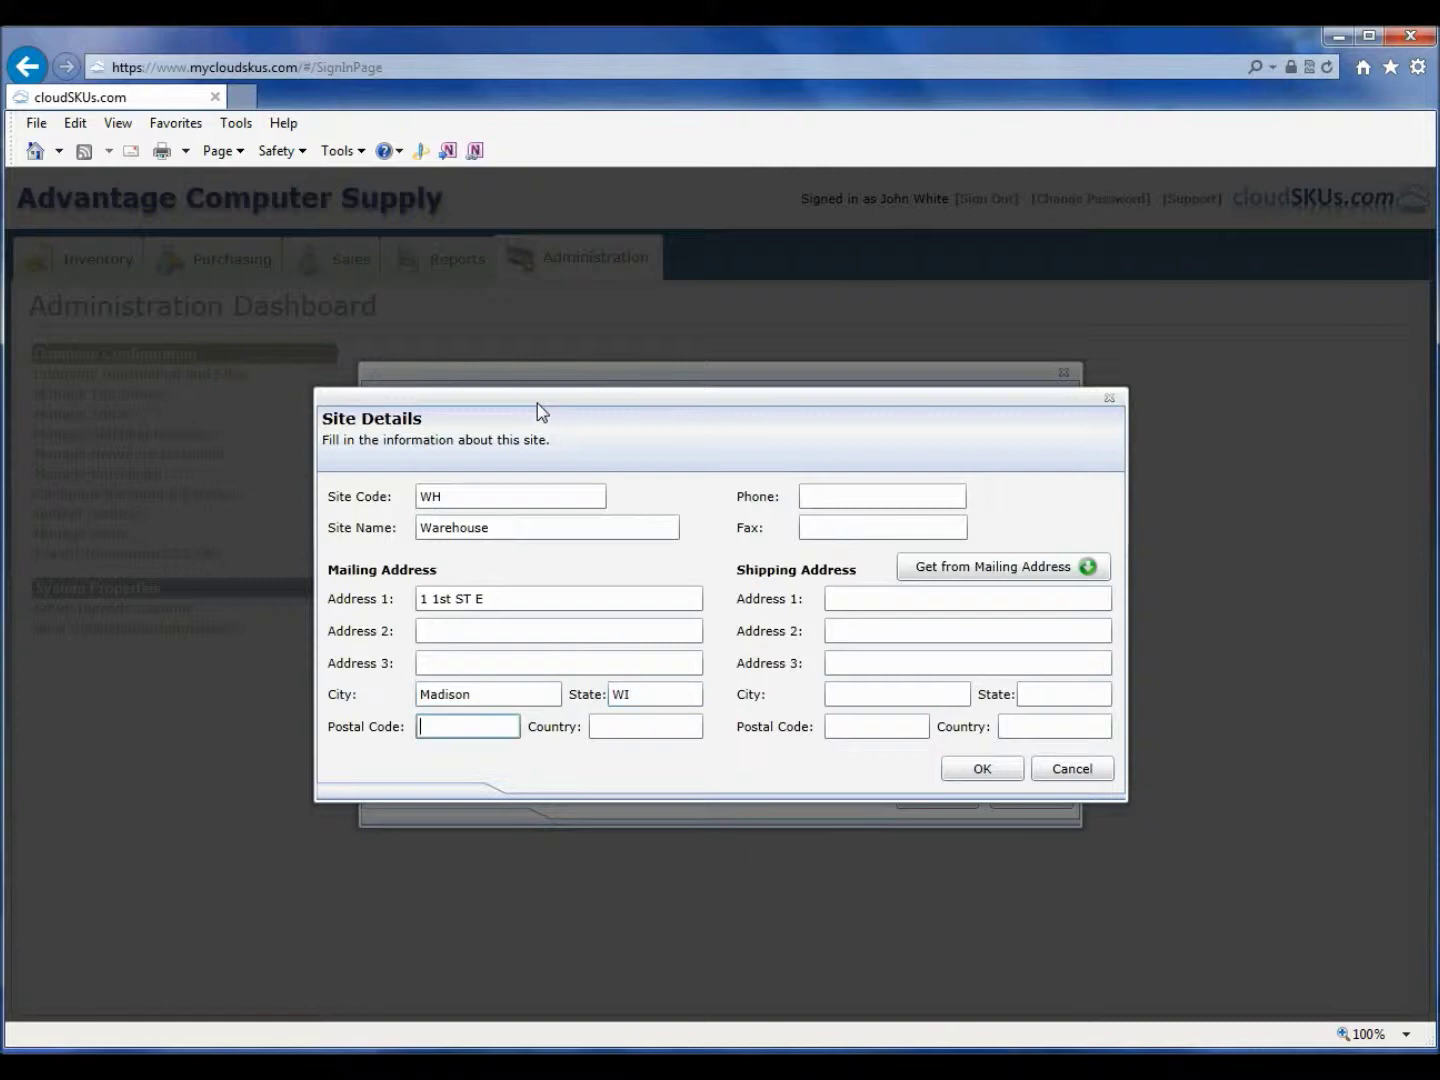
type("34234")
left_click(1050, 568)
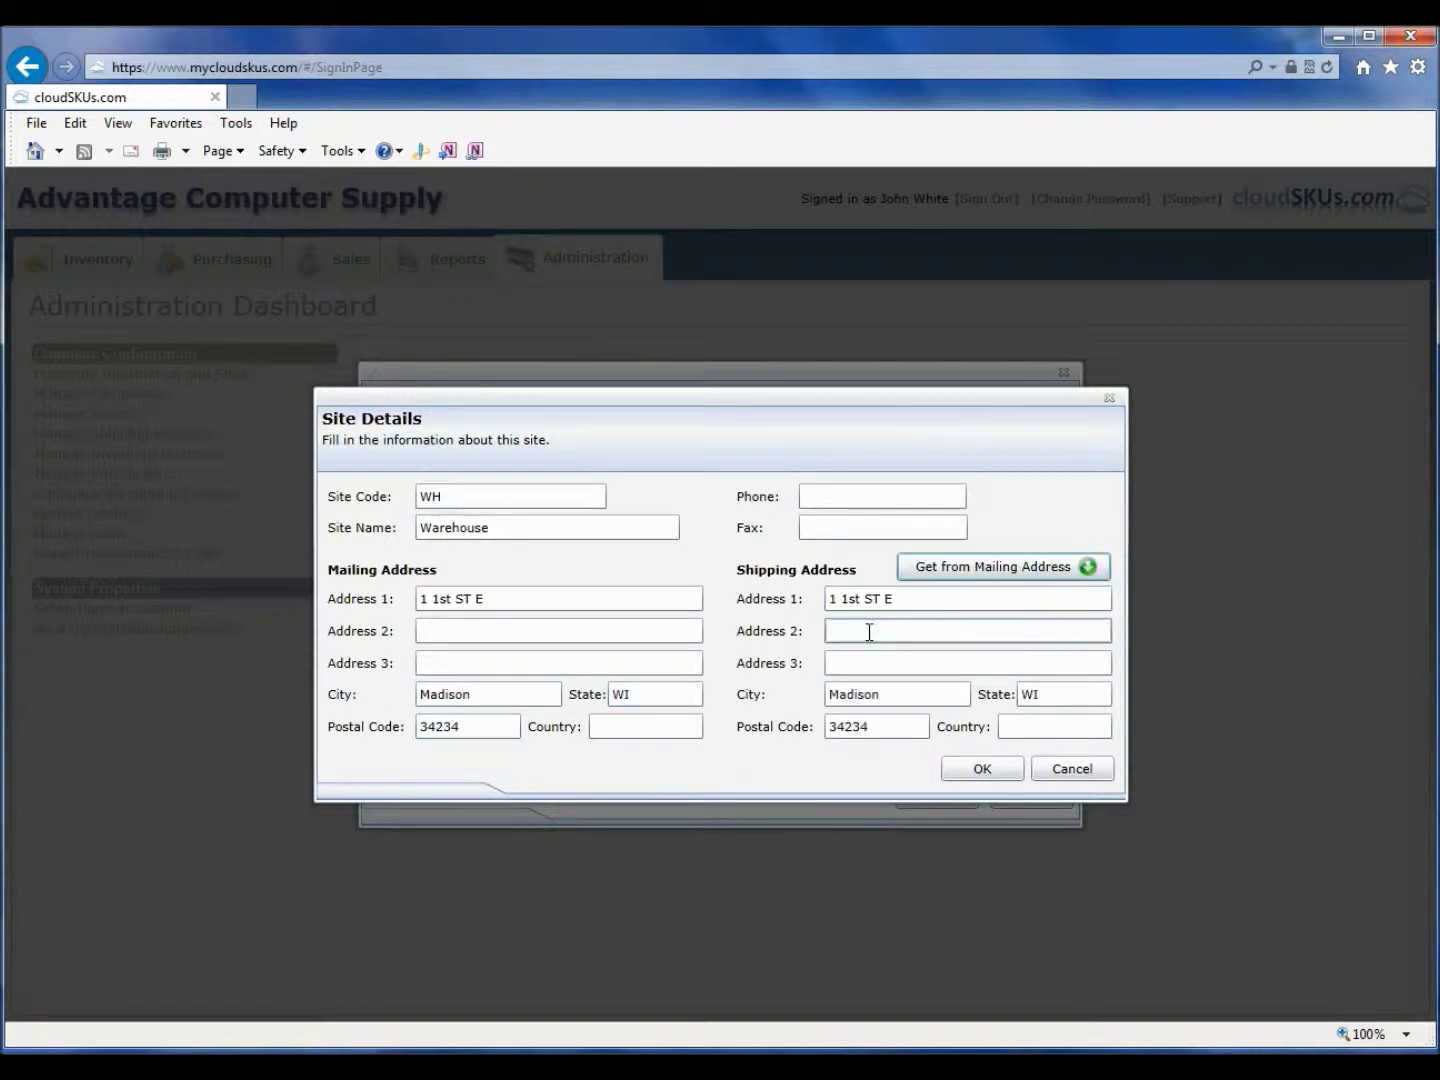
left_click(981, 769)
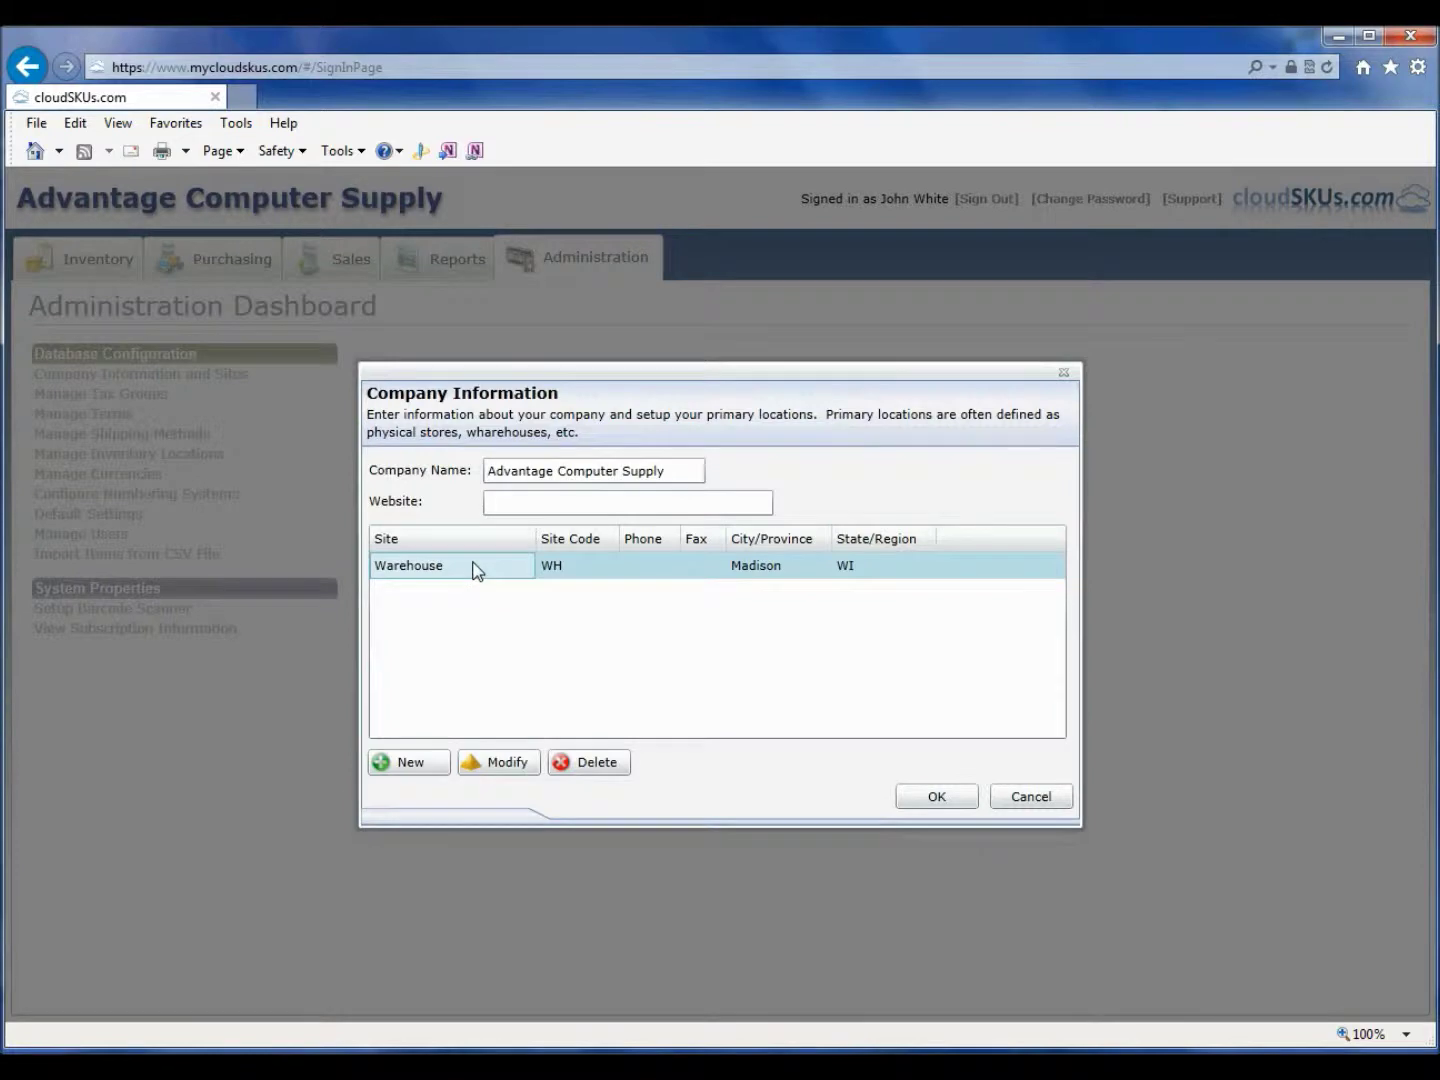
Step: Add a new site with code STORE named Store
left_click(405, 767)
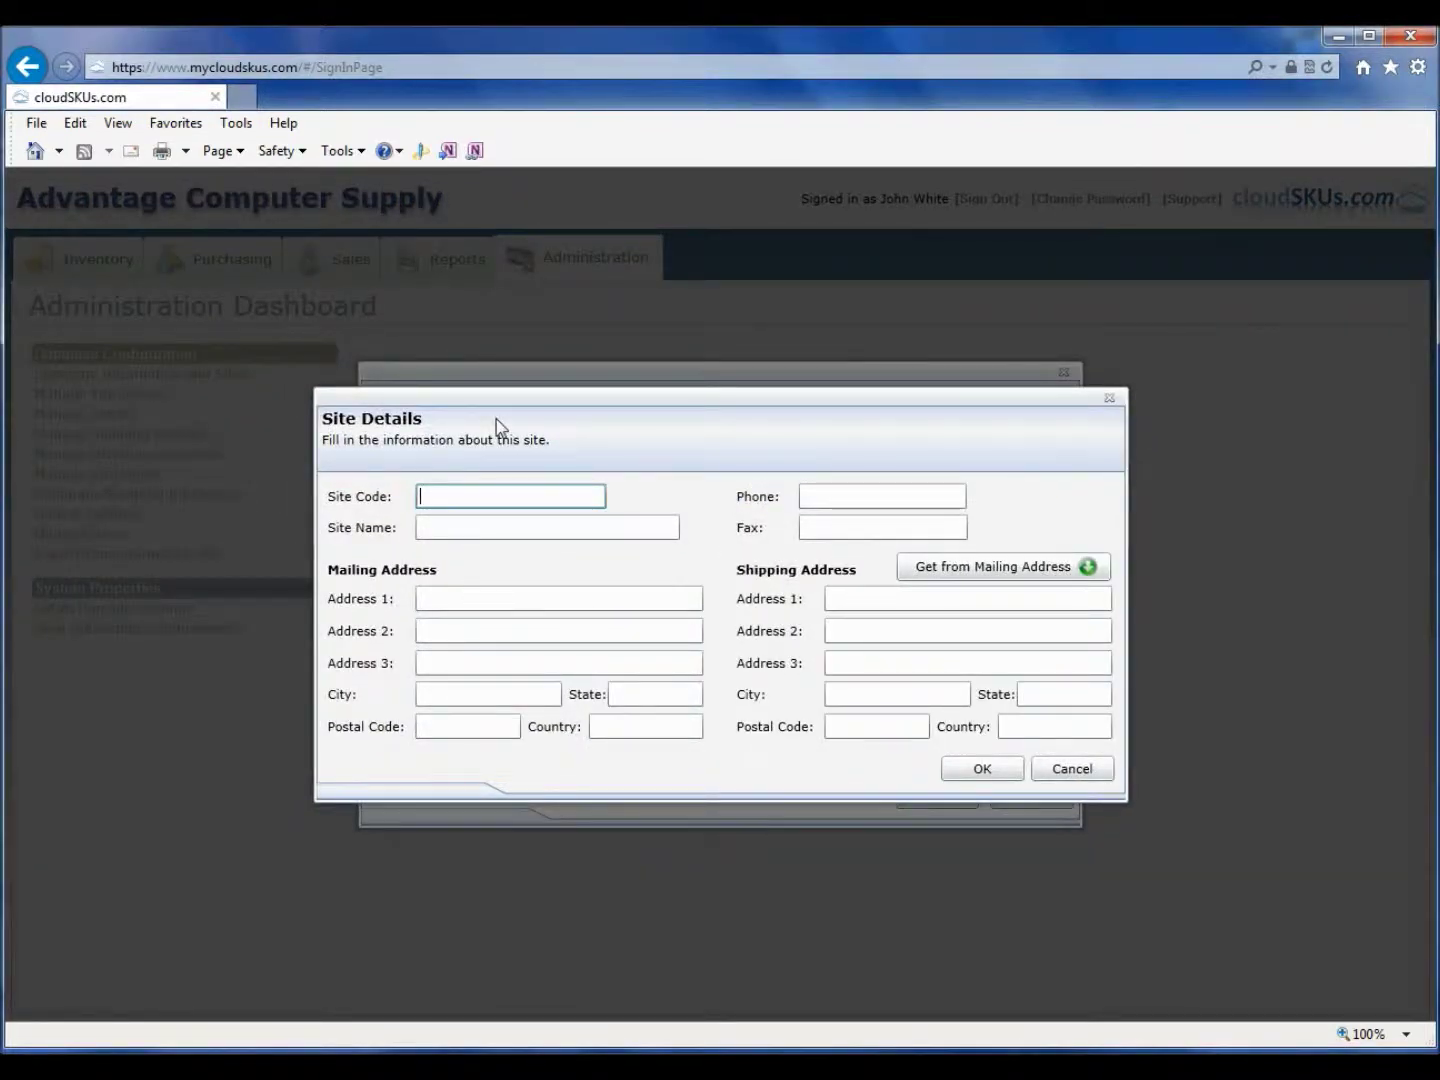
type("STORE")
key("Tab")
type("Store")
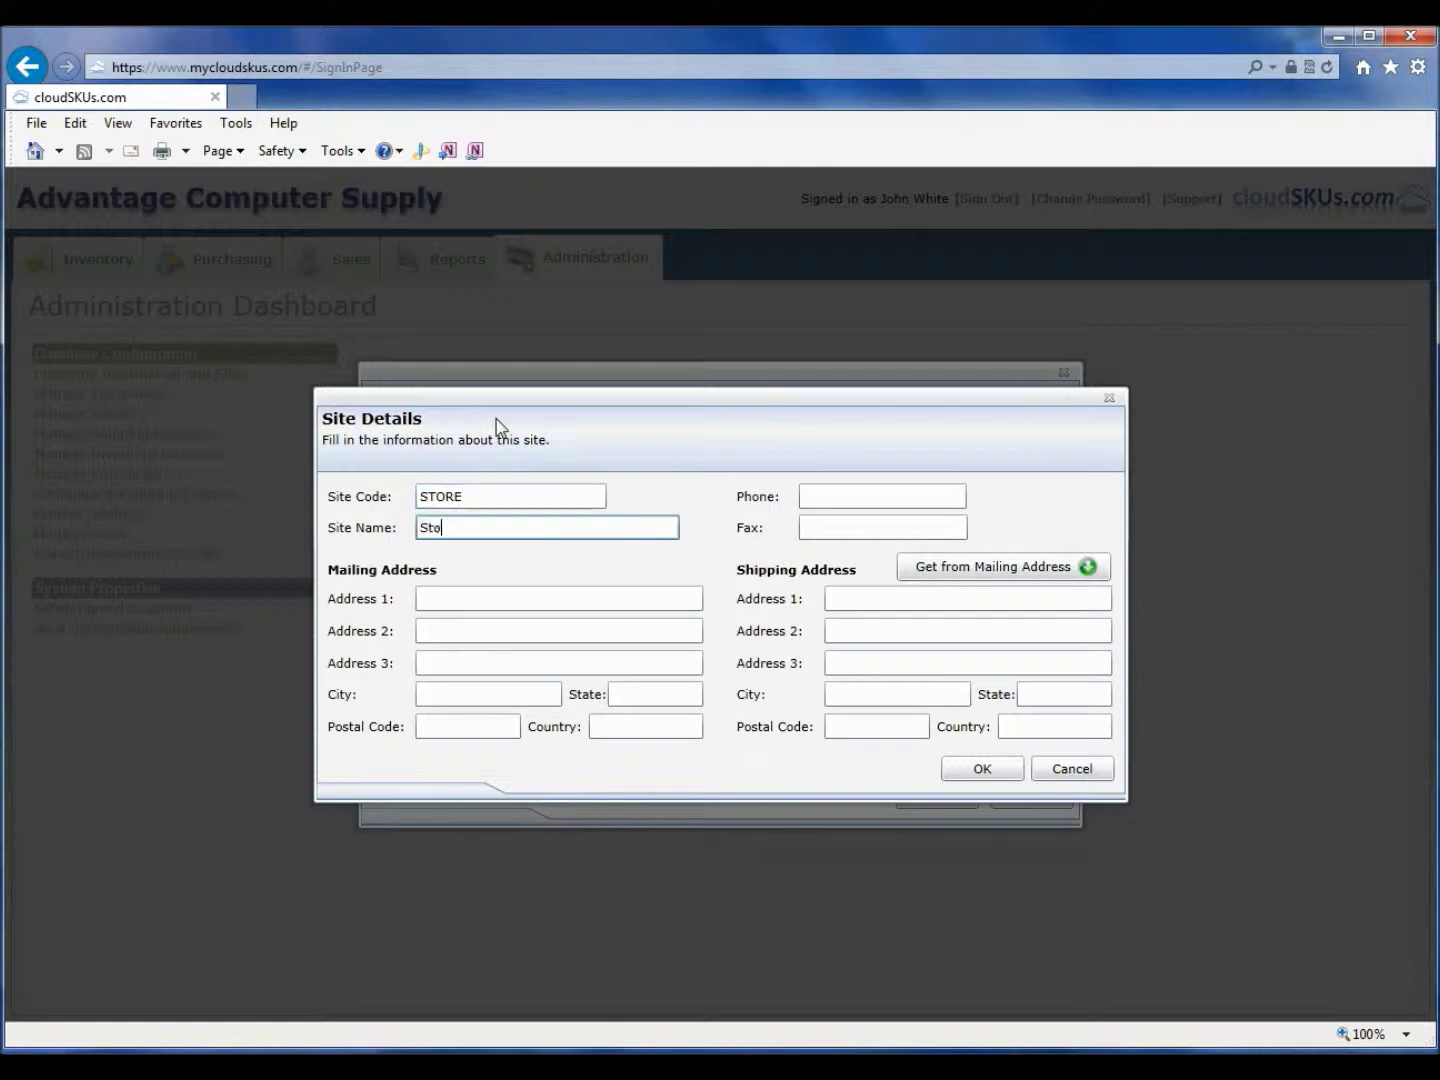
key("Tab")
Step: Give Store the mailing address 3 3rd St. E, Janesvill, WI 33234, USA, copied to shipping, and save
key("Tab")
key("Tab")
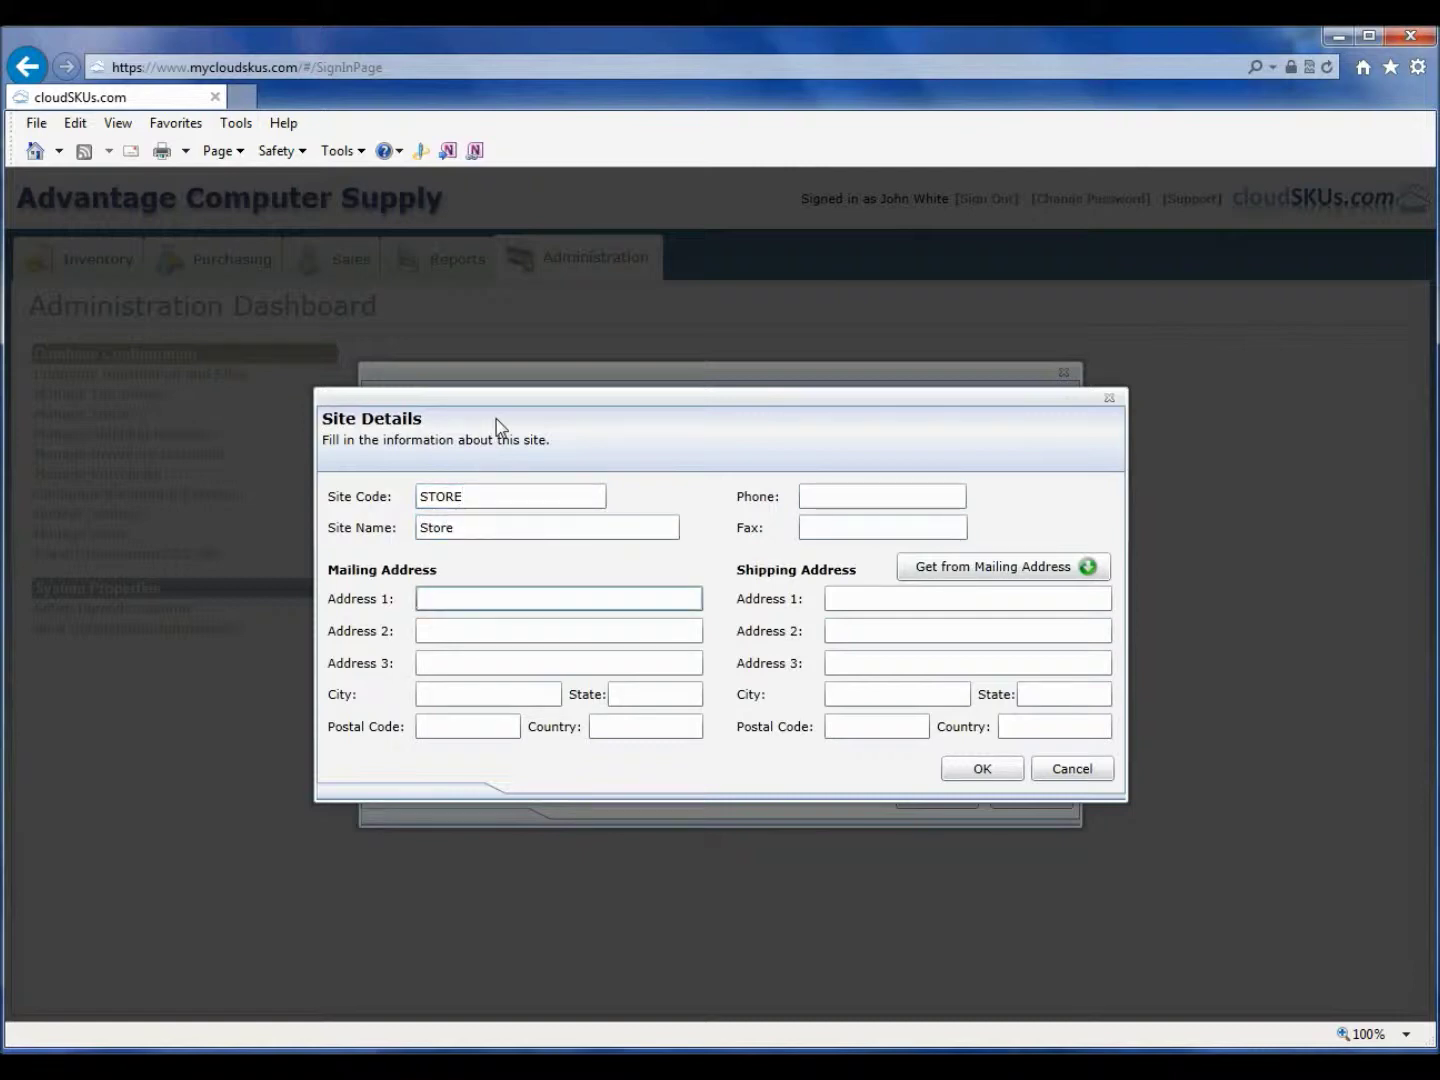
type("3 3rd St. E")
key("Tab")
key("Tab")
key("Tab")
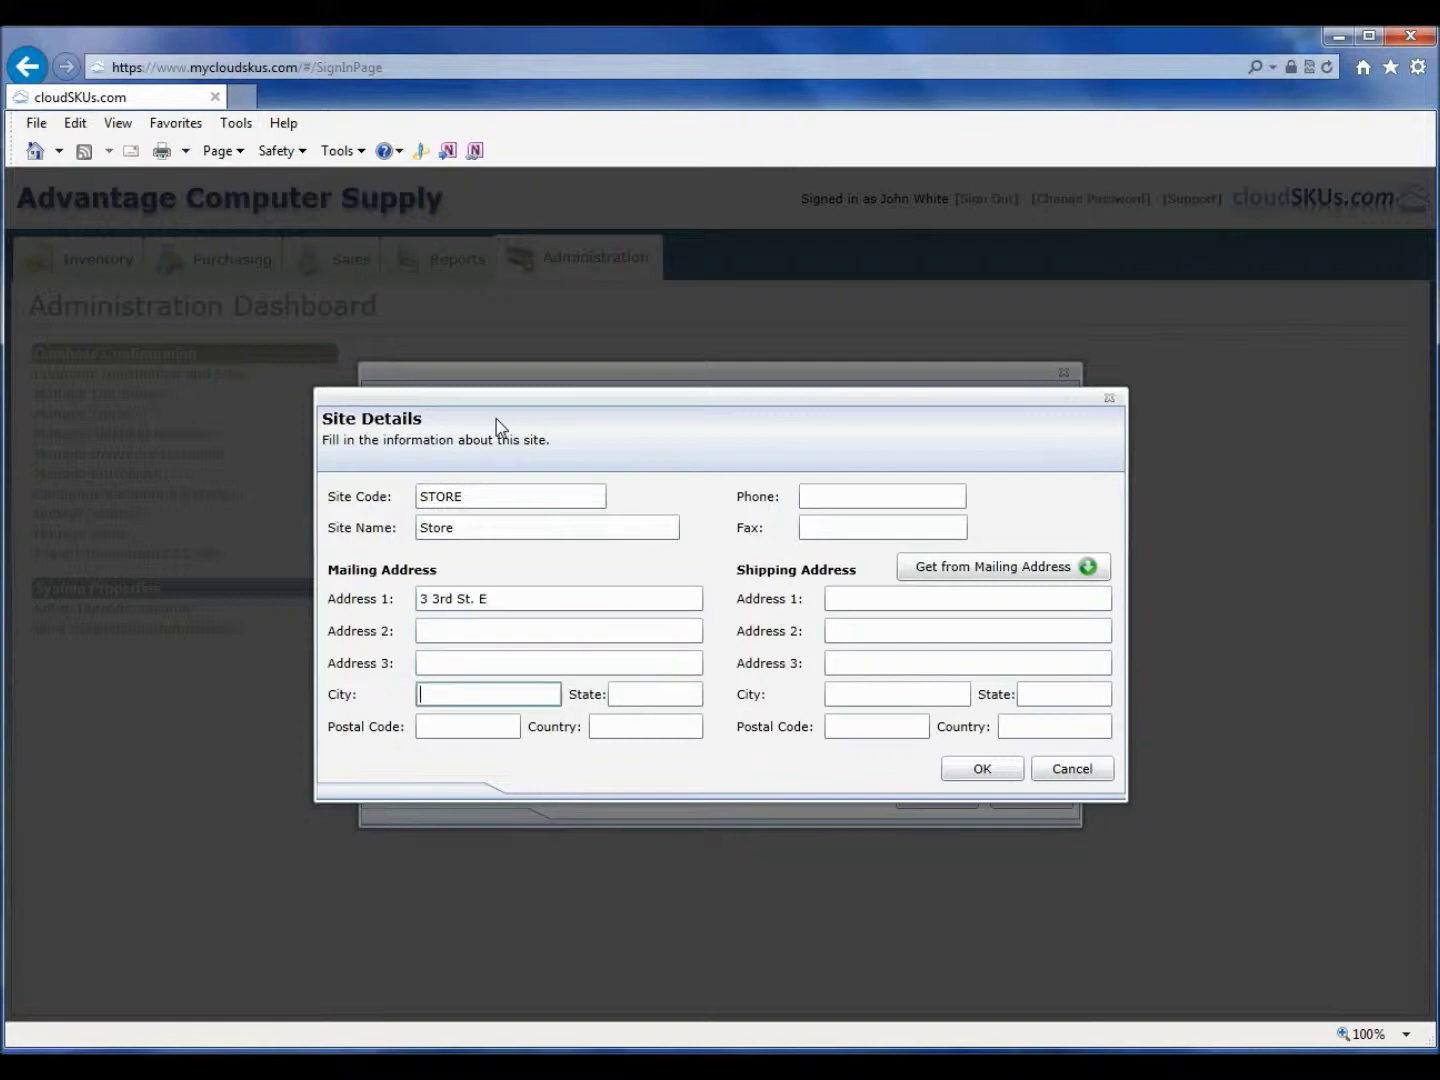
type("Janesvill")
key("Tab")
type("WI")
key("Tab")
type("33234")
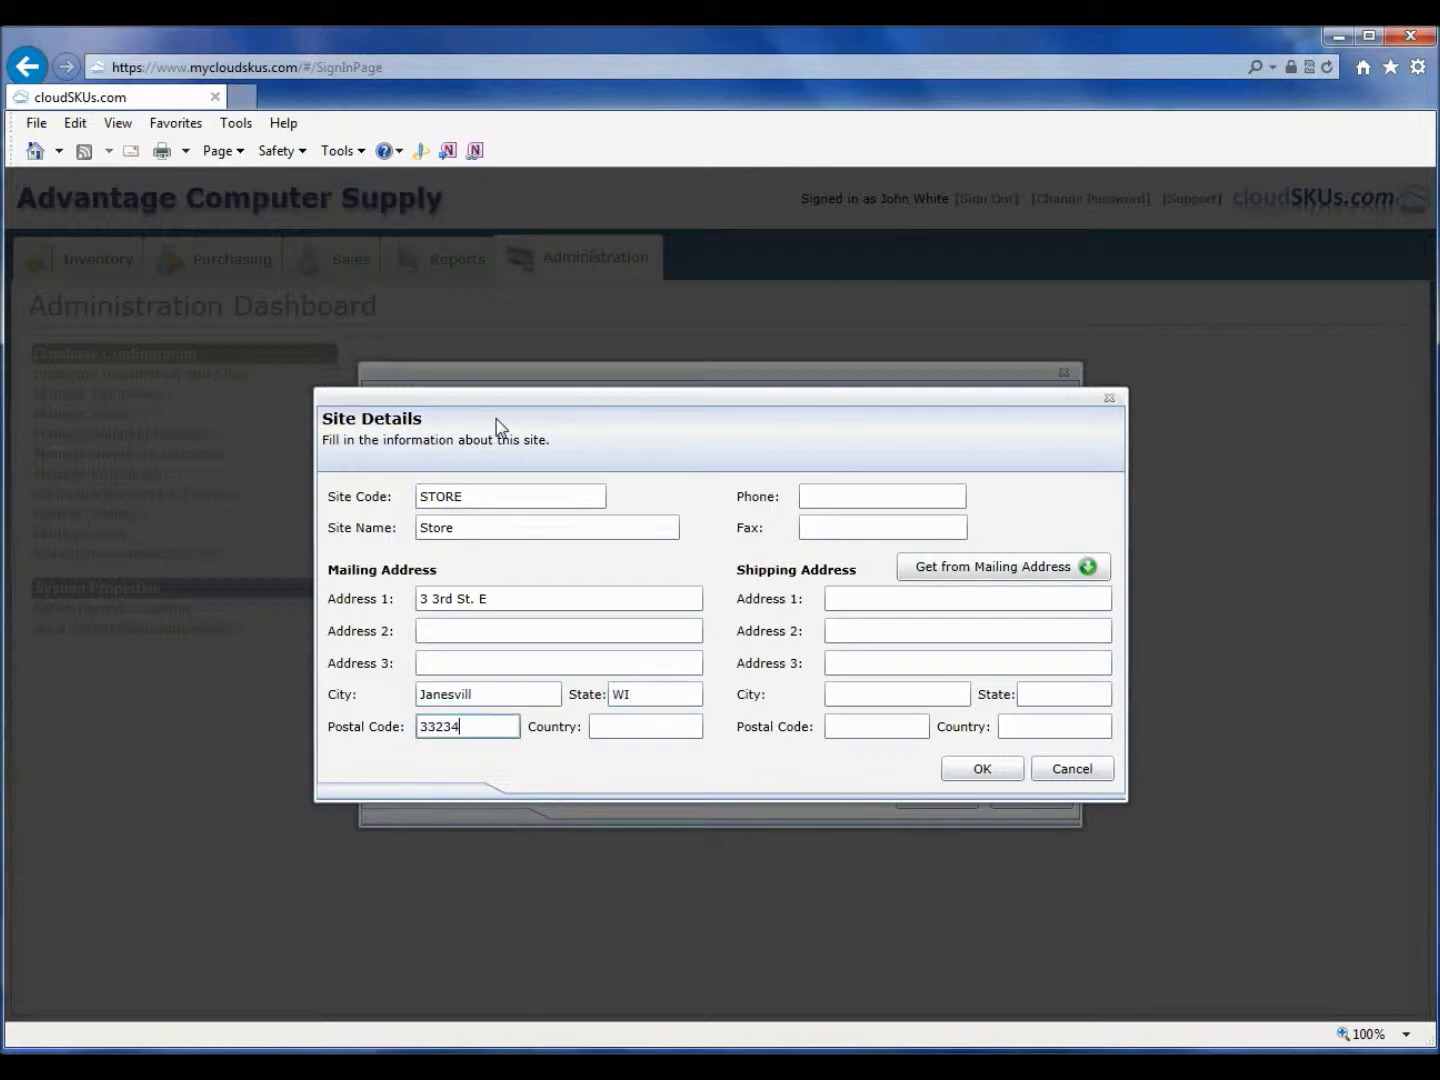
key("Tab")
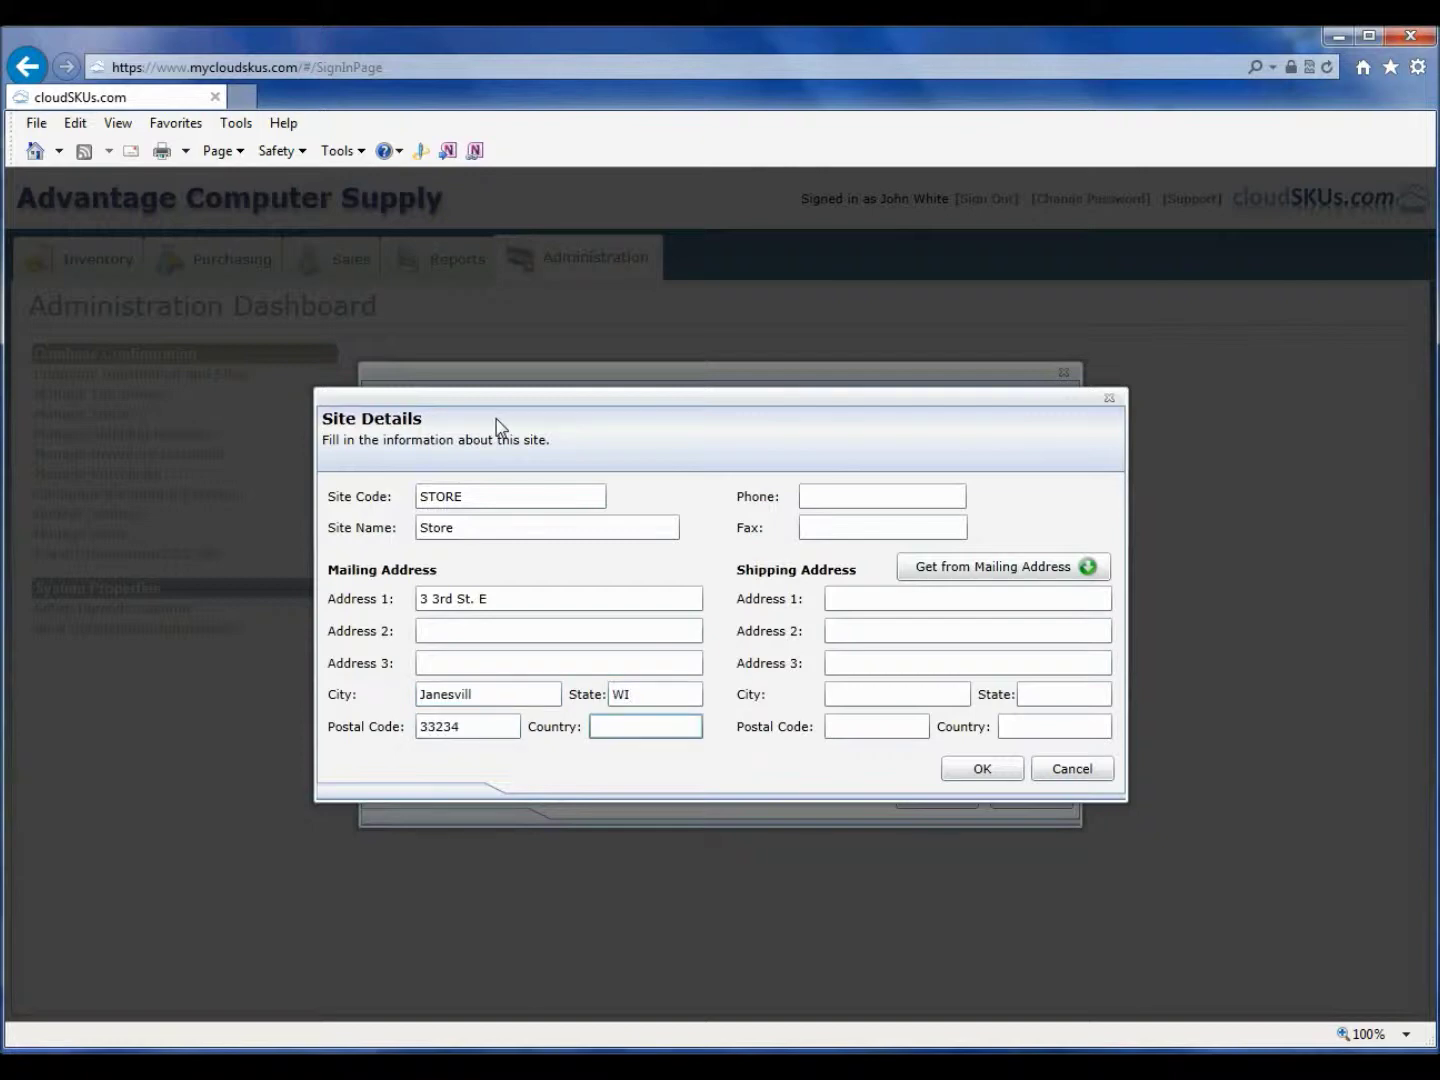
type("USA")
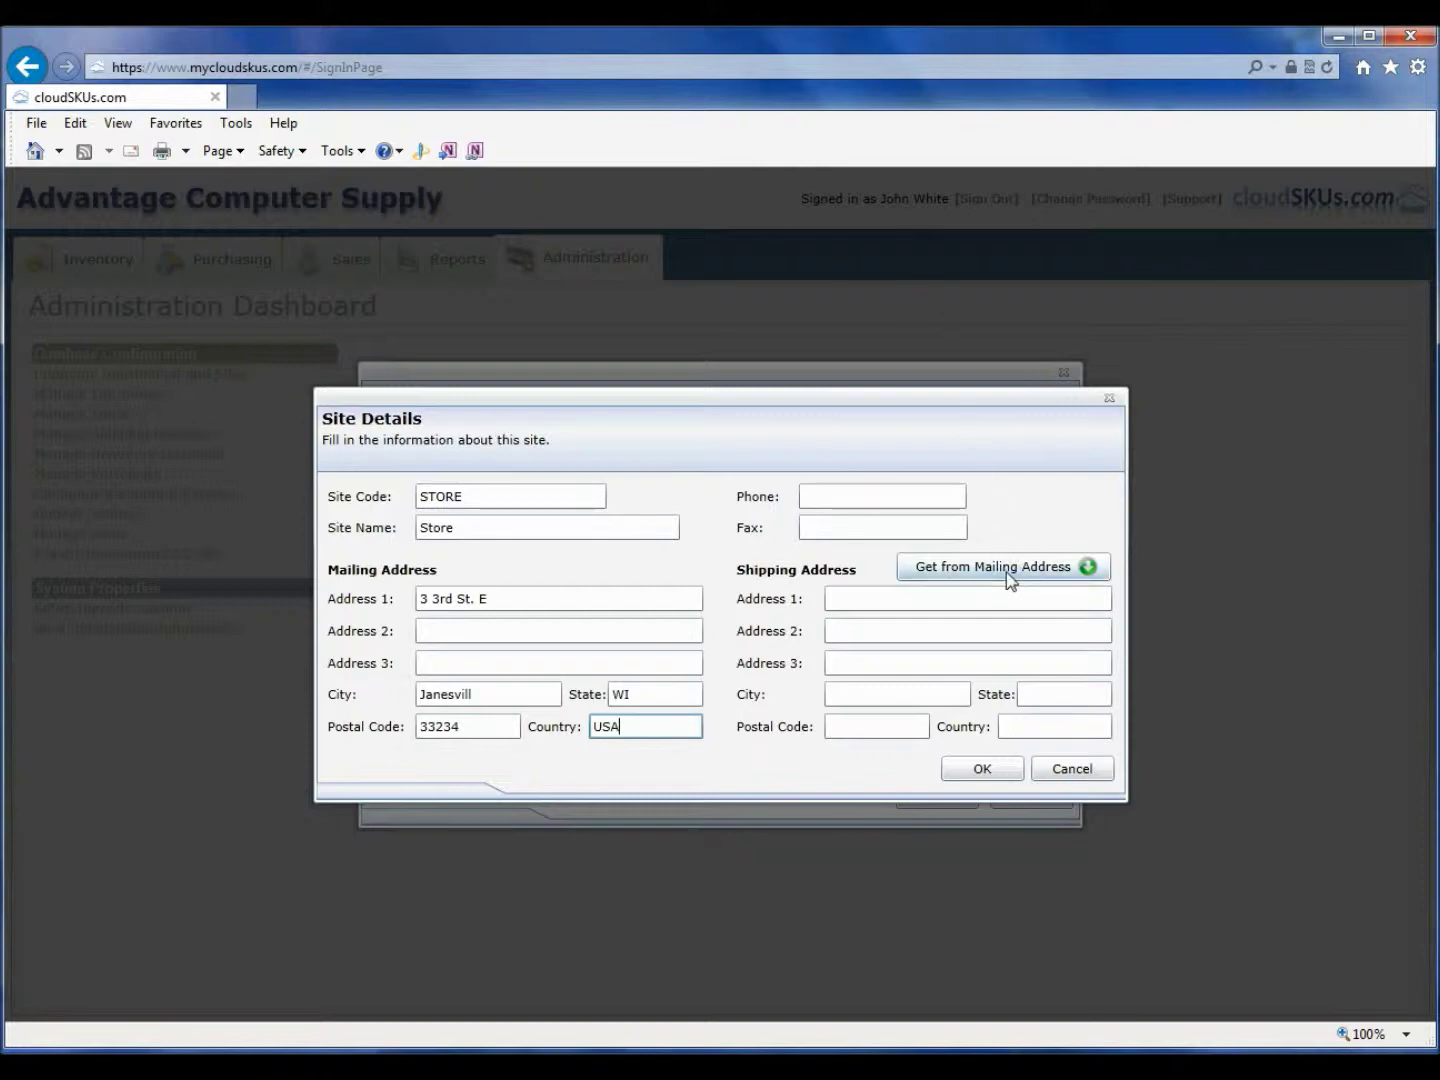
left_click(1006, 573)
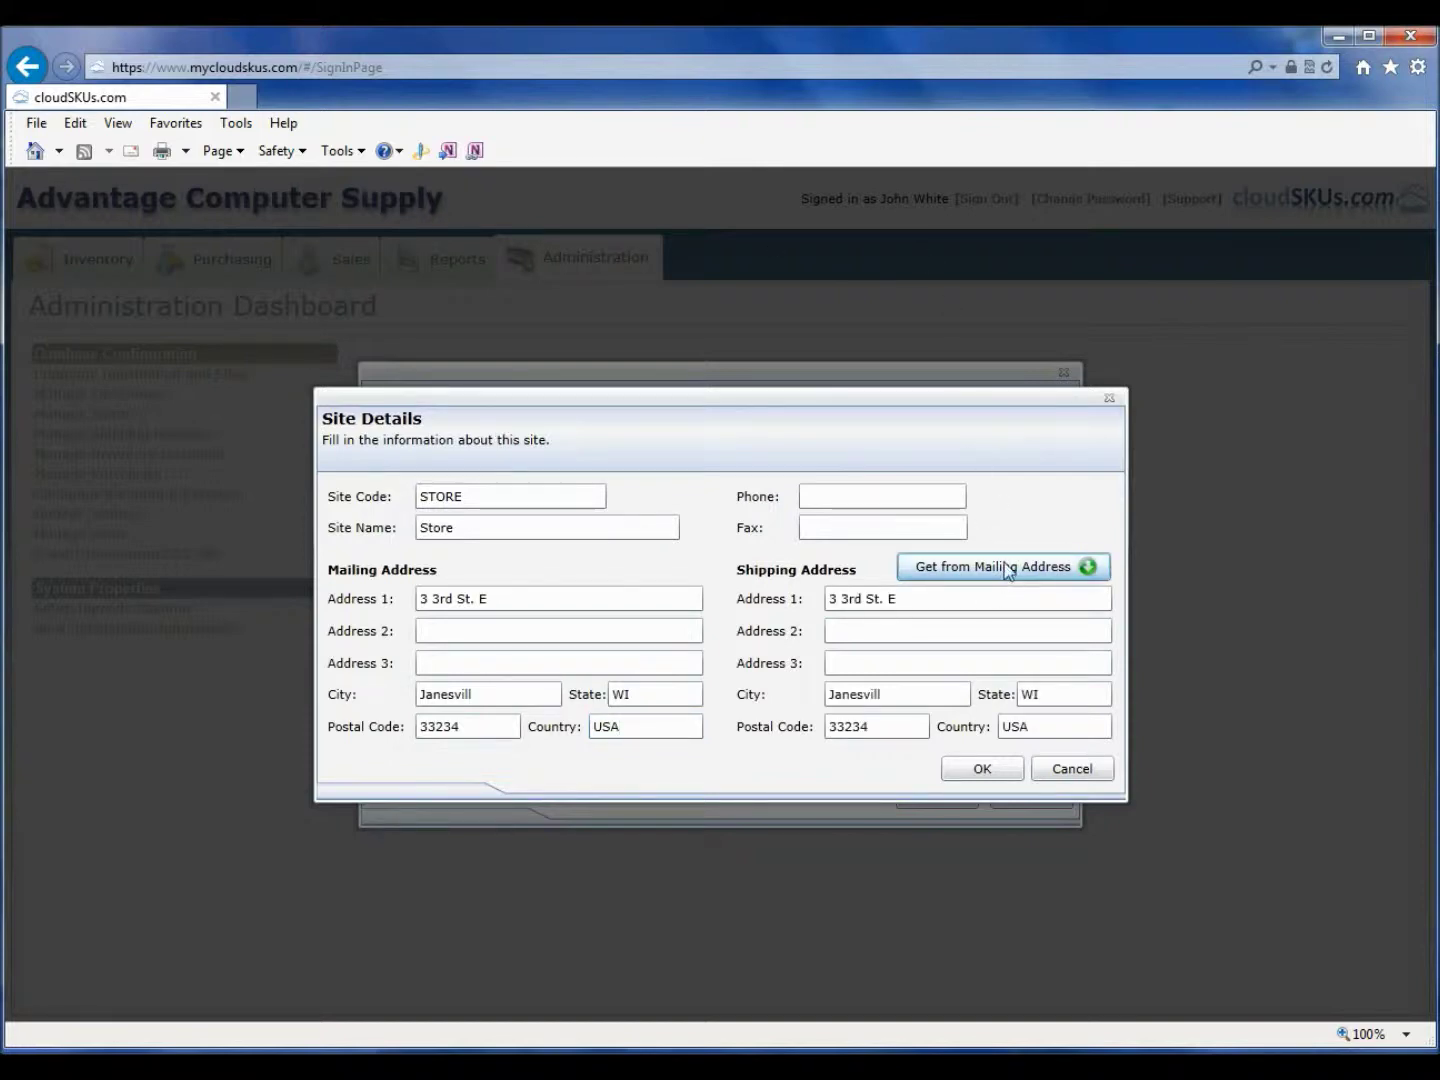
left_click(980, 769)
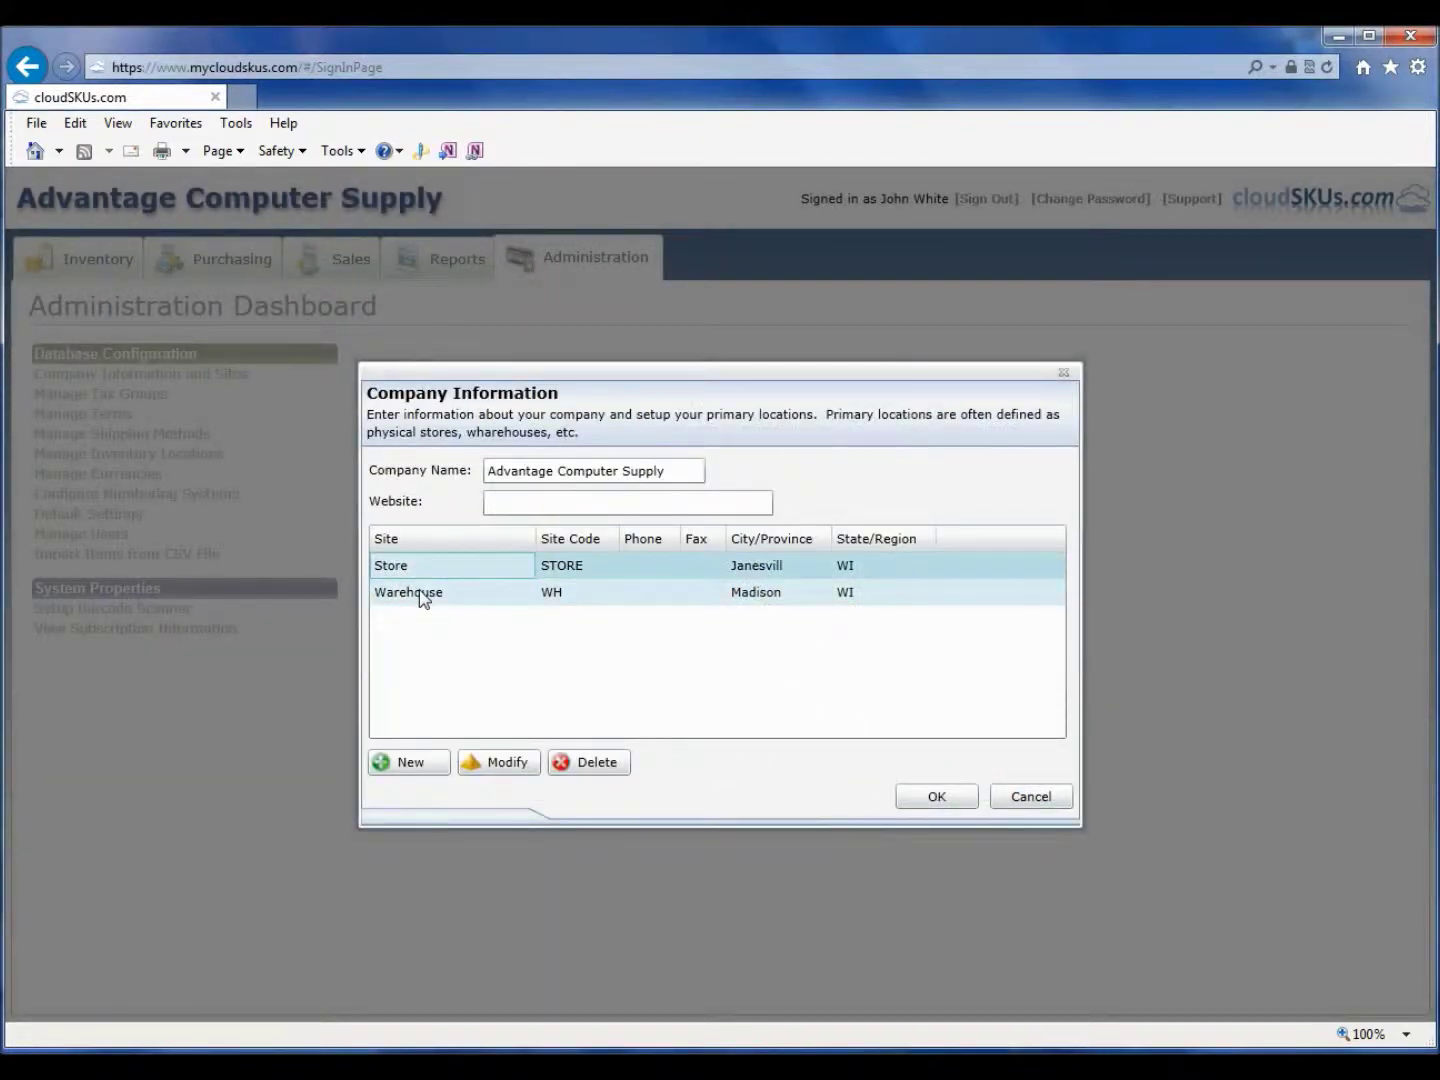
Step: Save and close the company information, then bring up the tax group settings
left_click(421, 595)
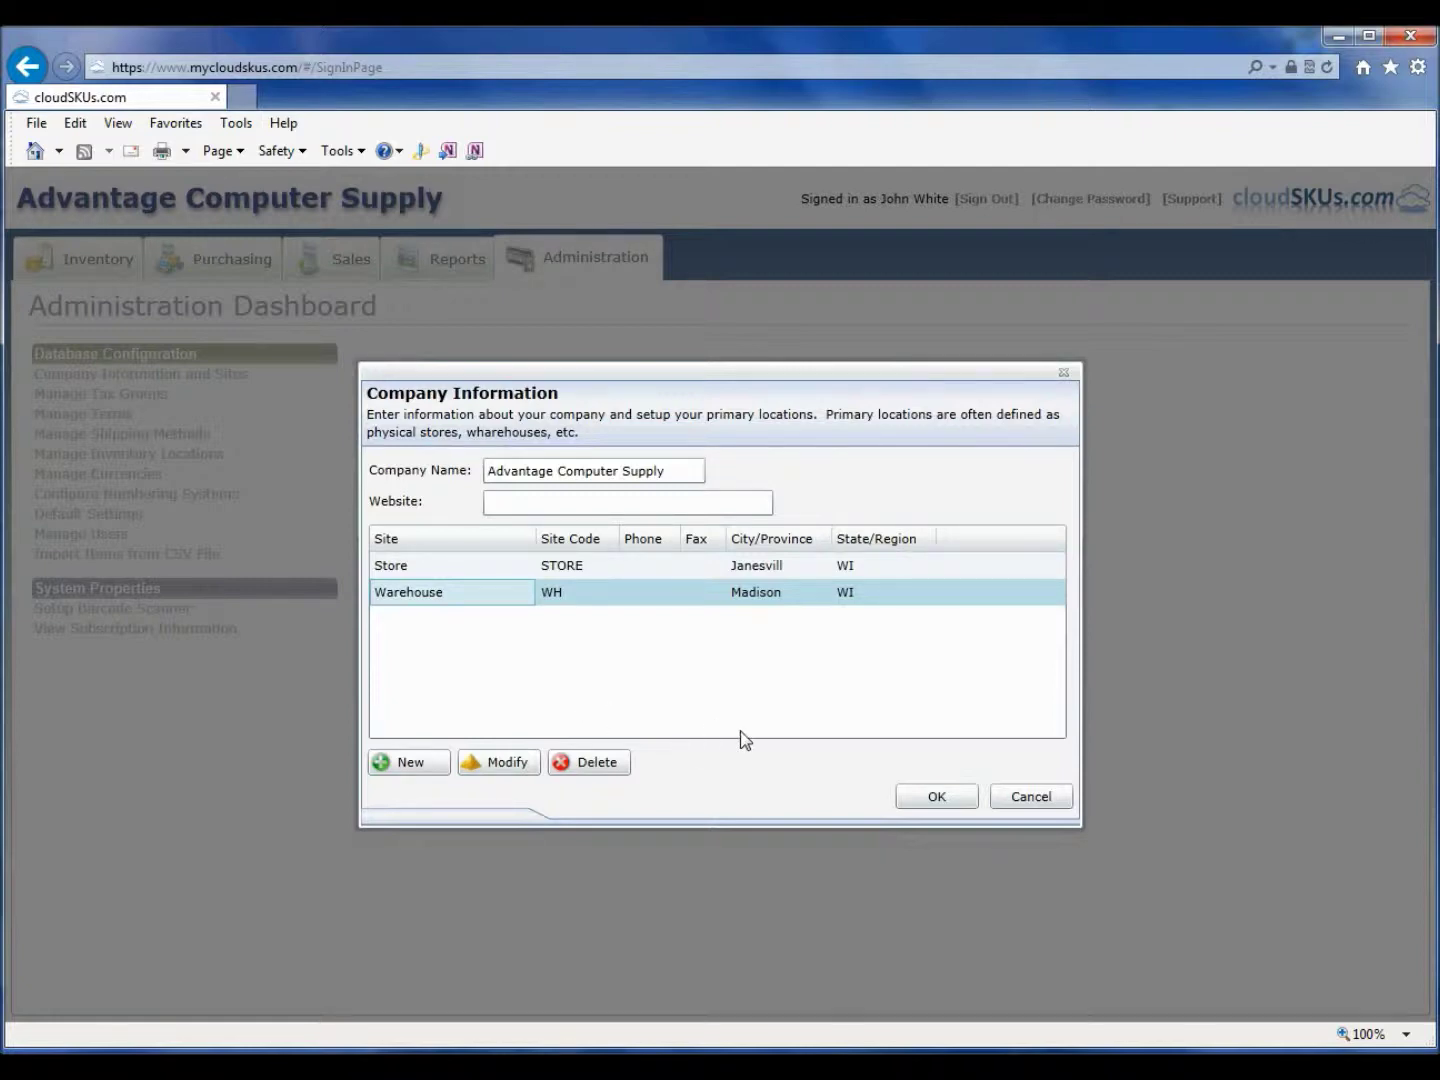
left_click(932, 797)
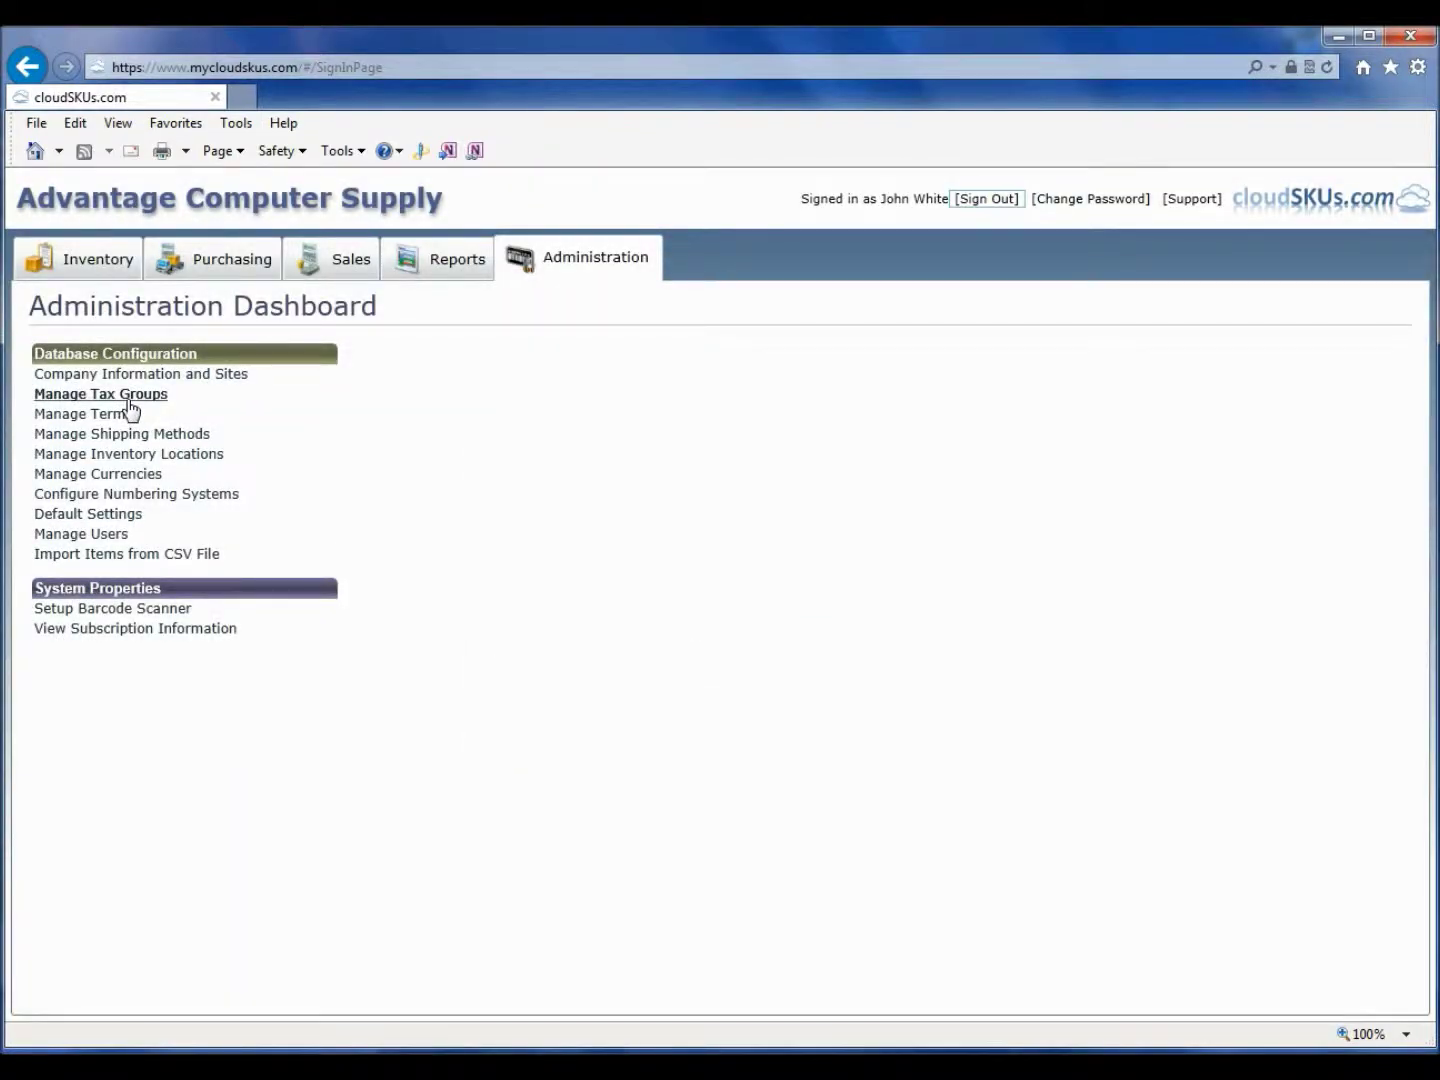
left_click(111, 394)
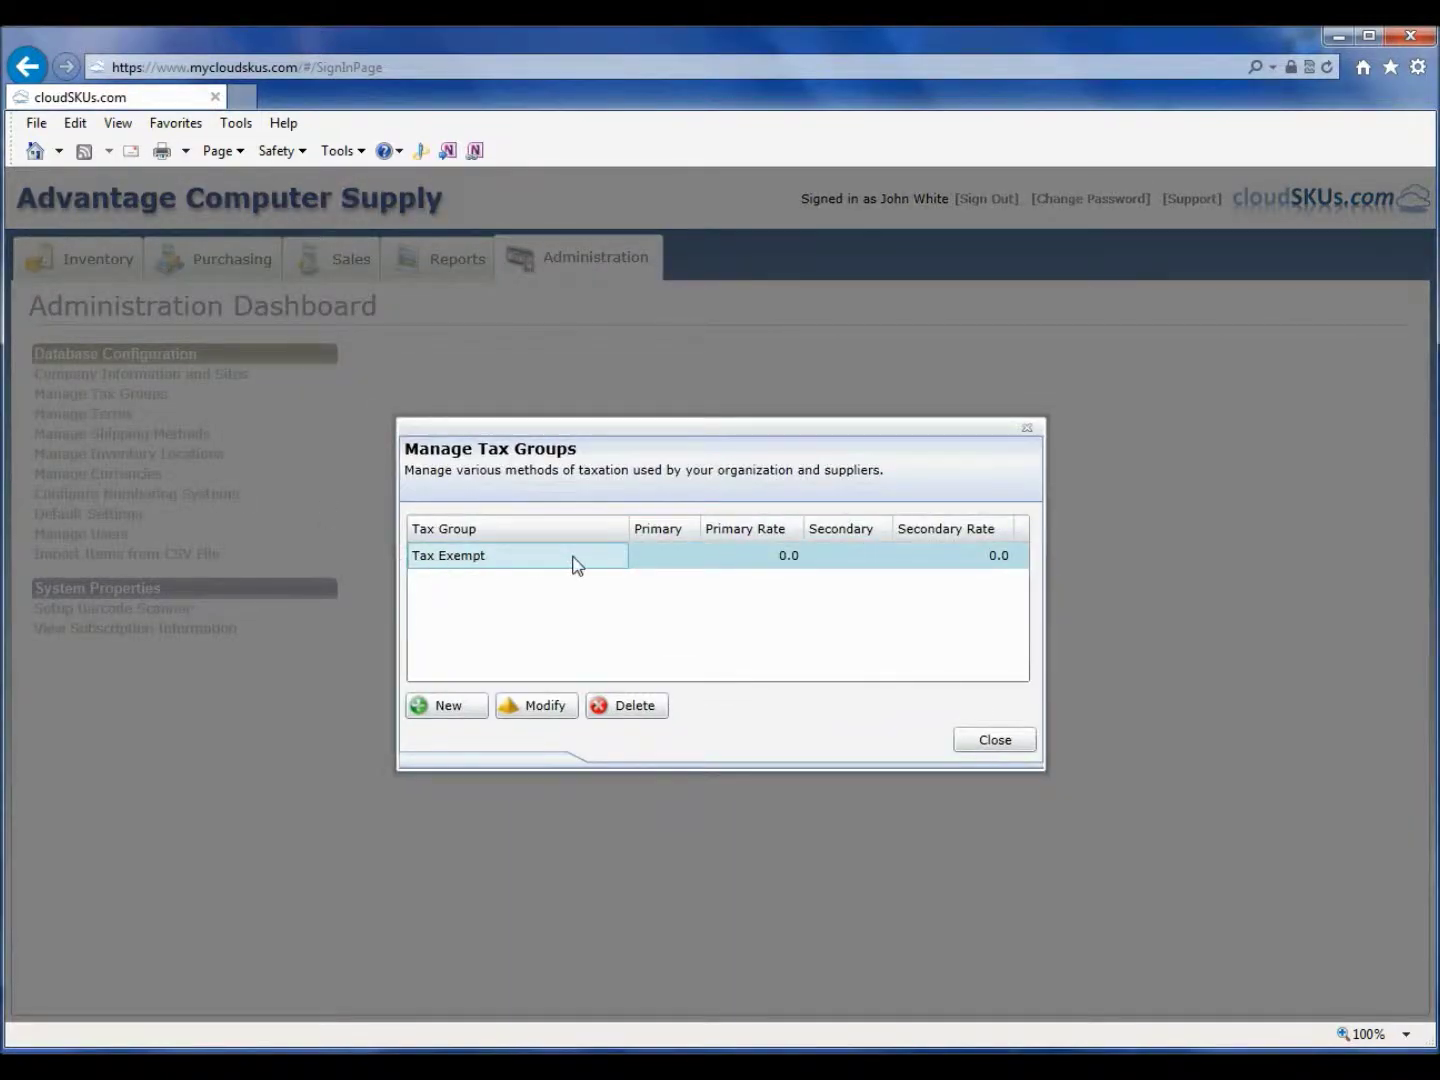
Step: Create a Standard Sales Tax group with Wisconsin Sales as the primary tax at 5%
left_click(454, 708)
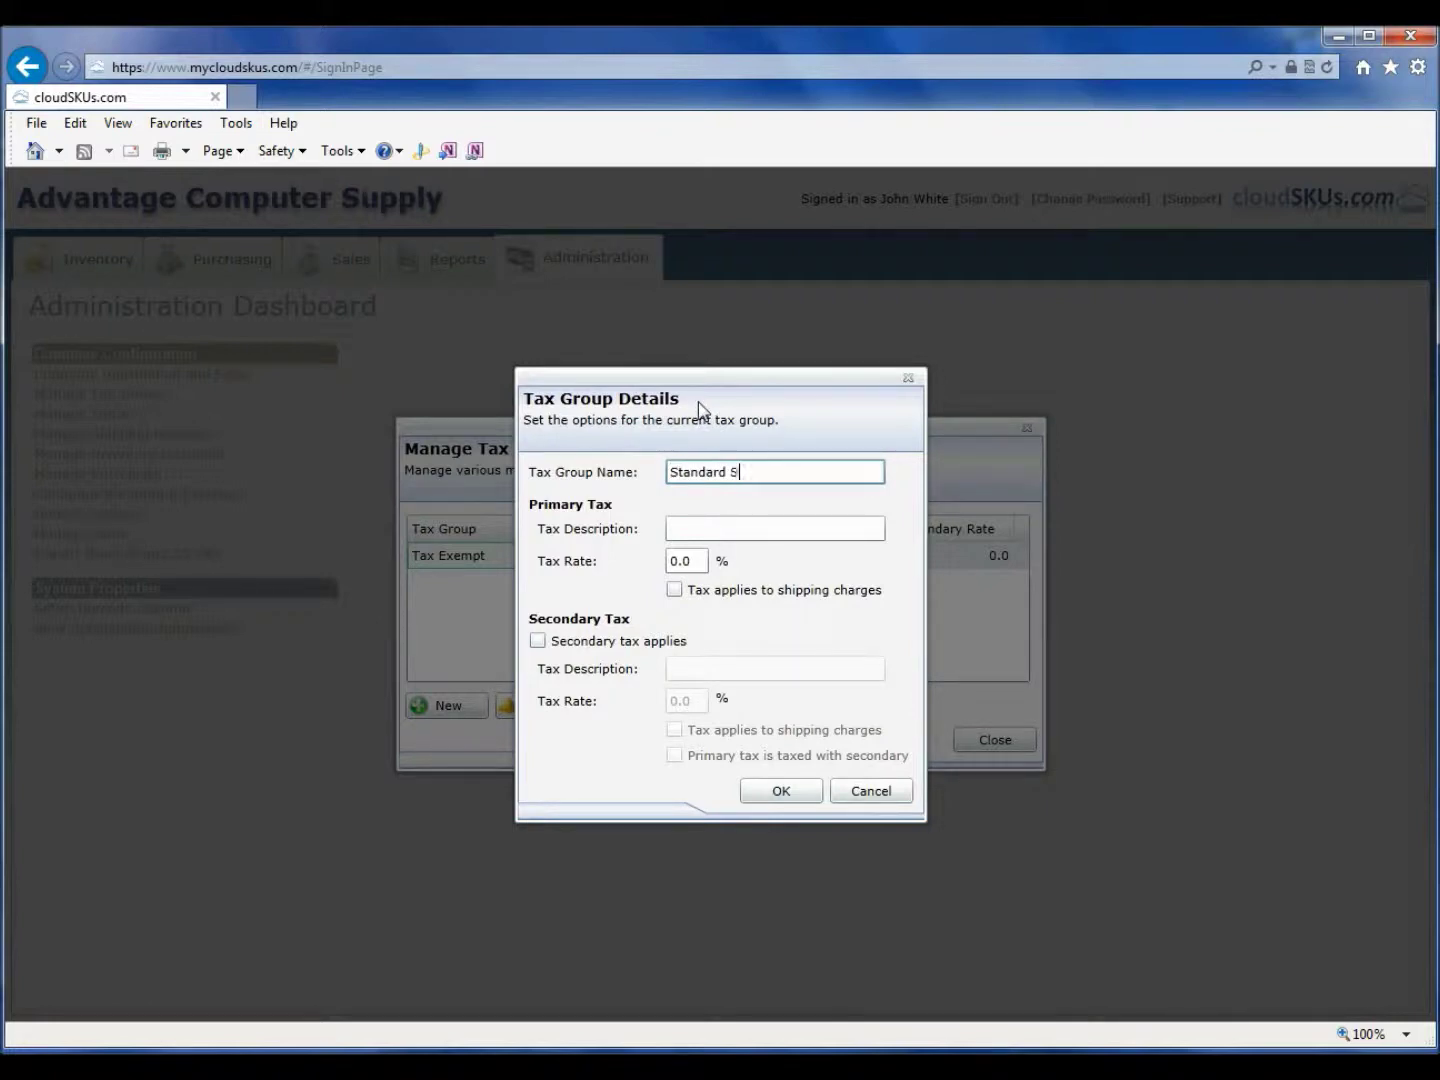
type("Standard Sales Tax")
key("Tab")
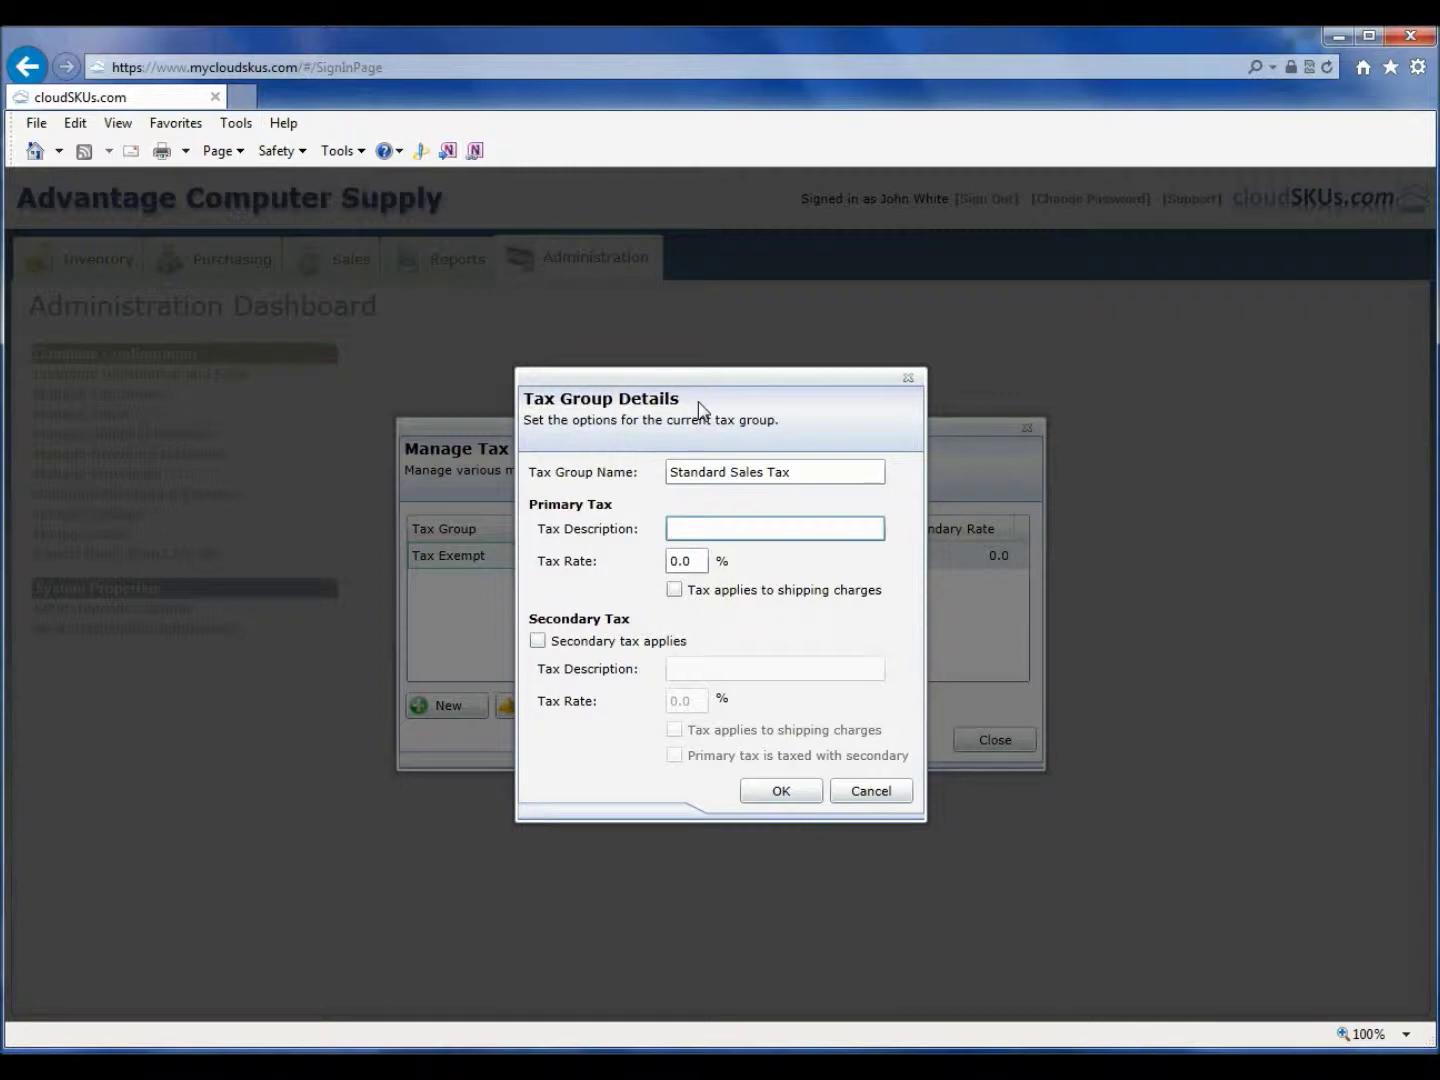
type("Wisconsin Sales")
key("Tab")
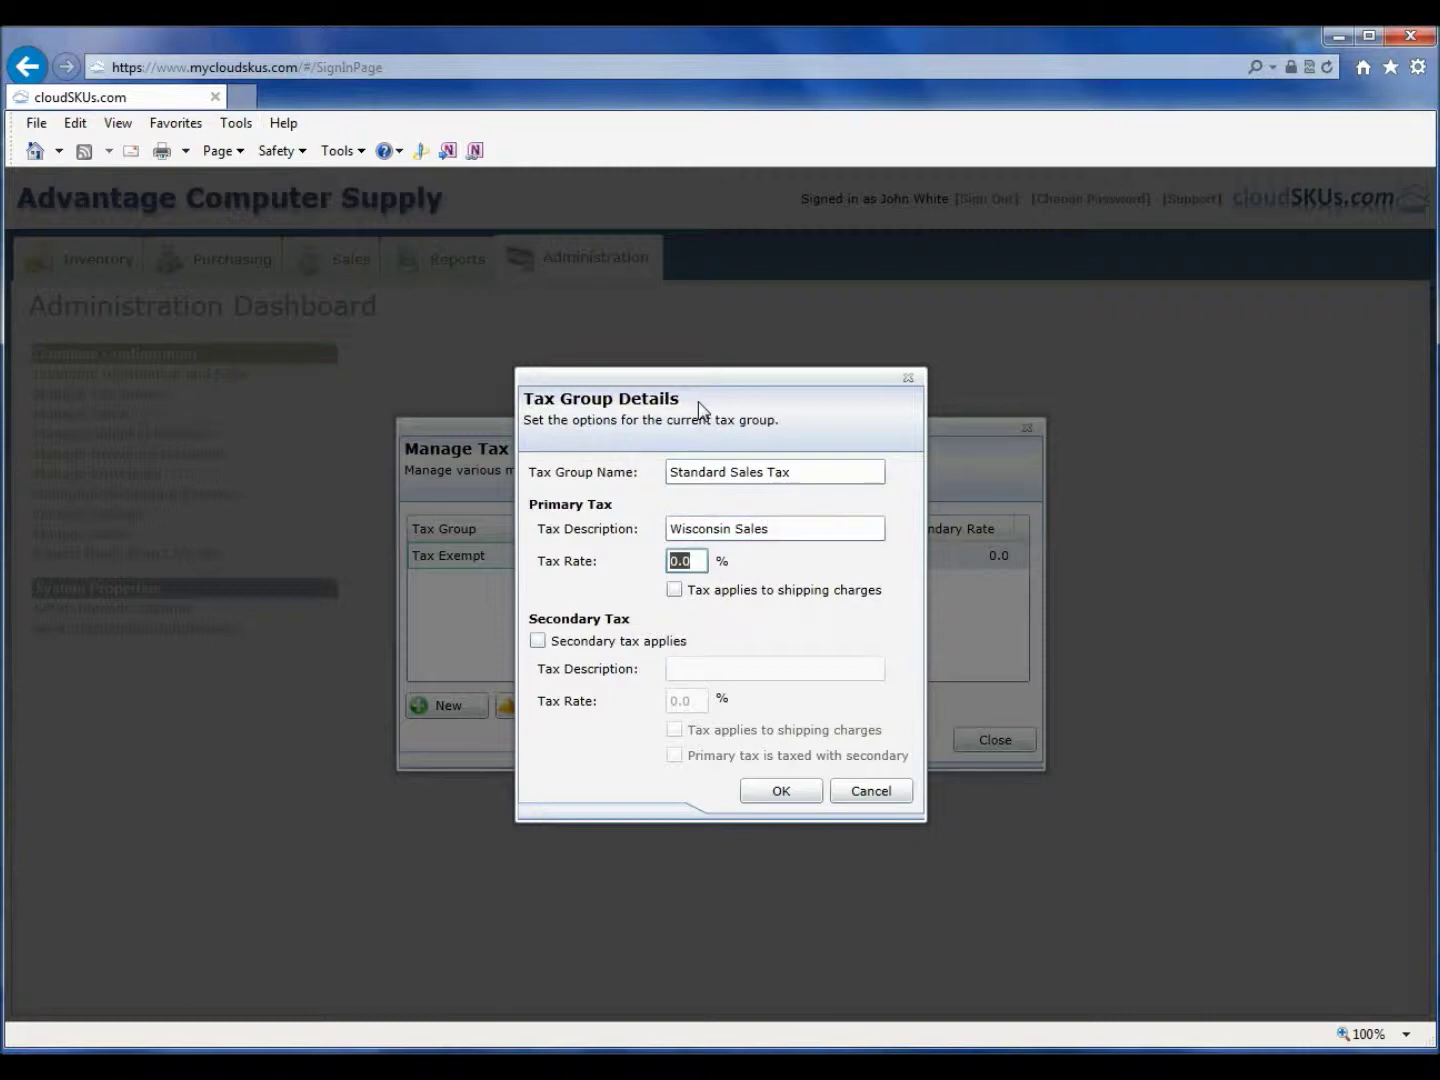
type("4")
key("Tab")
double_click(690, 557)
type("5")
Step: Add a secondary Local Tax at 2%, save the group, and close the tax groups list
left_click(633, 645)
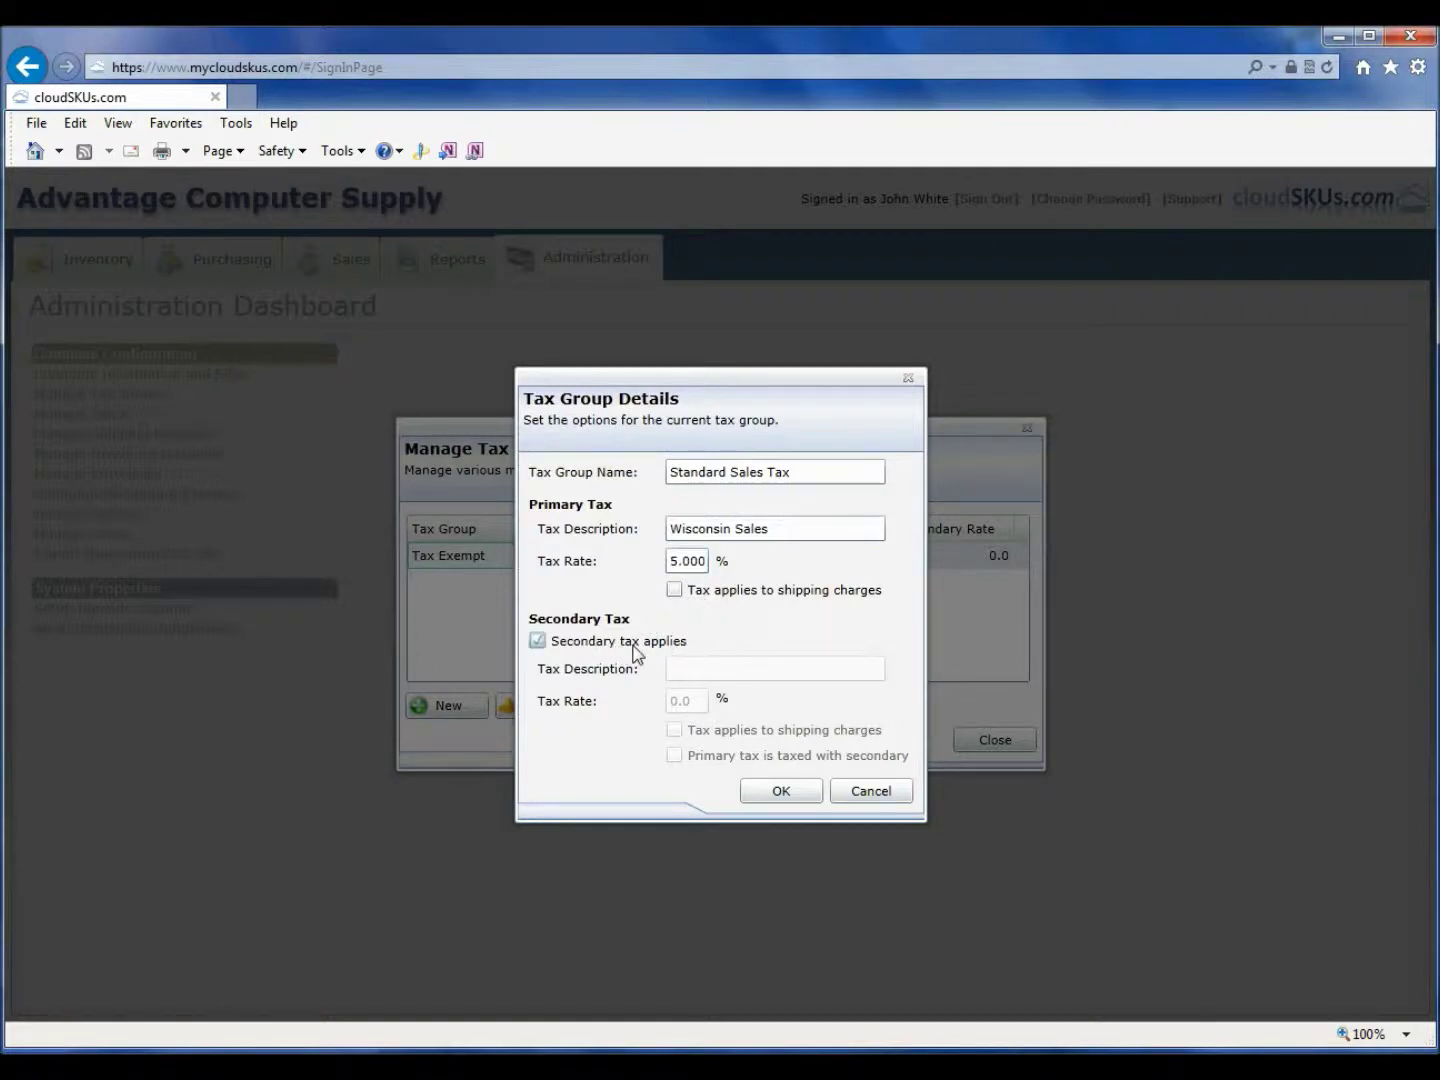
left_click(710, 667)
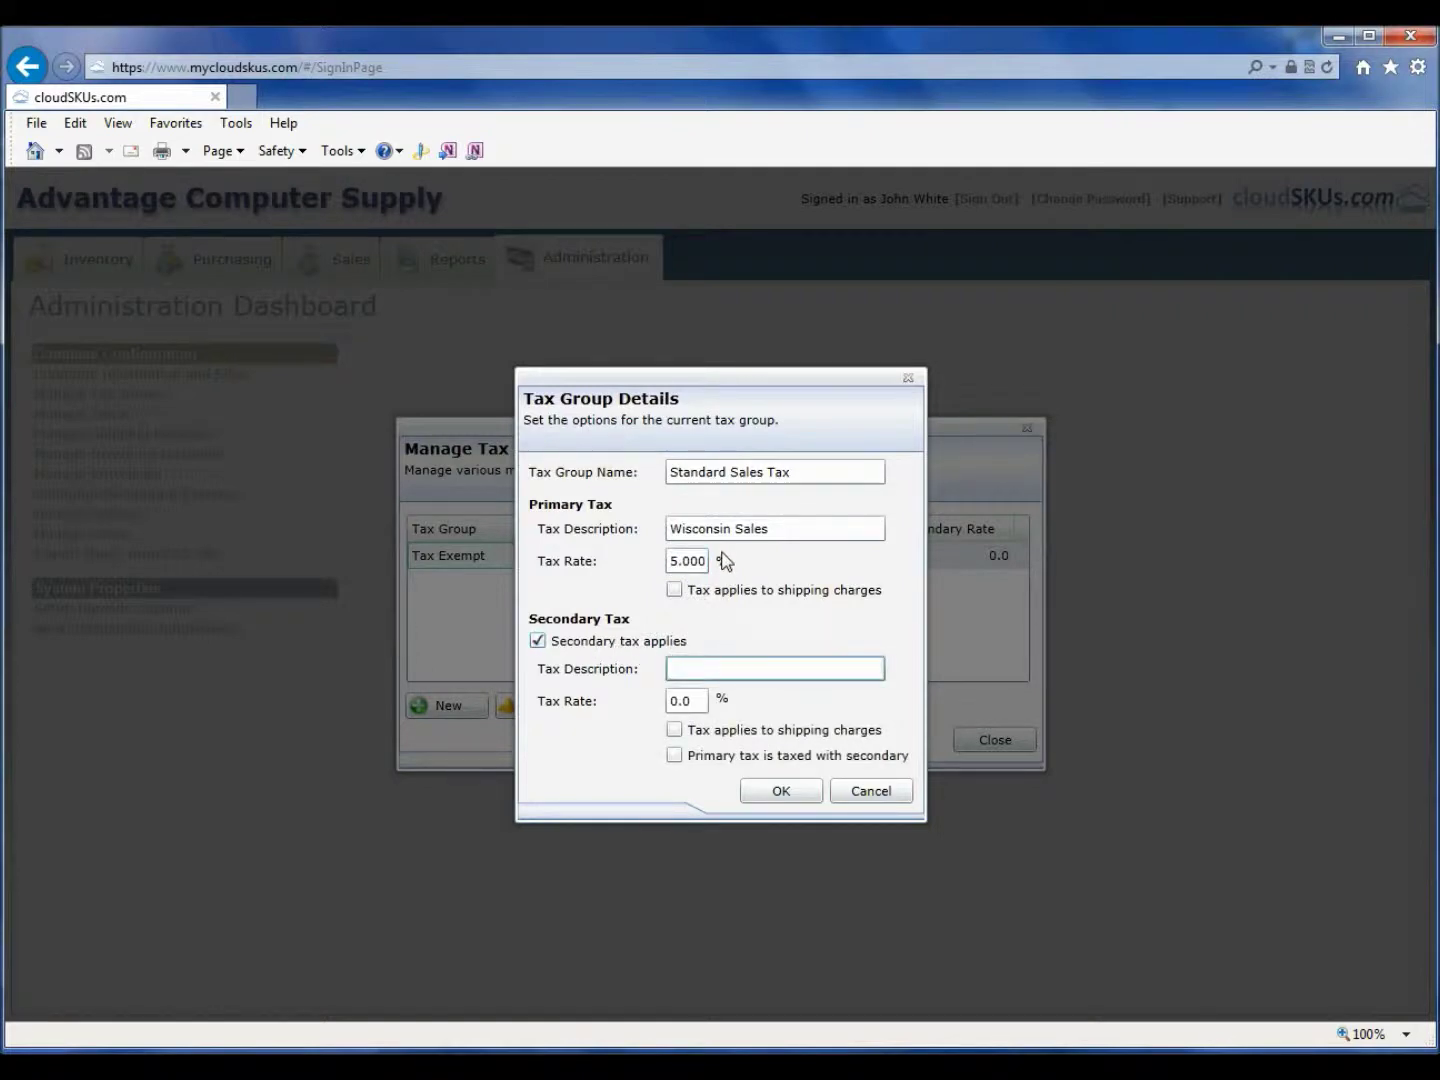
type("Local Tax")
key("Tab")
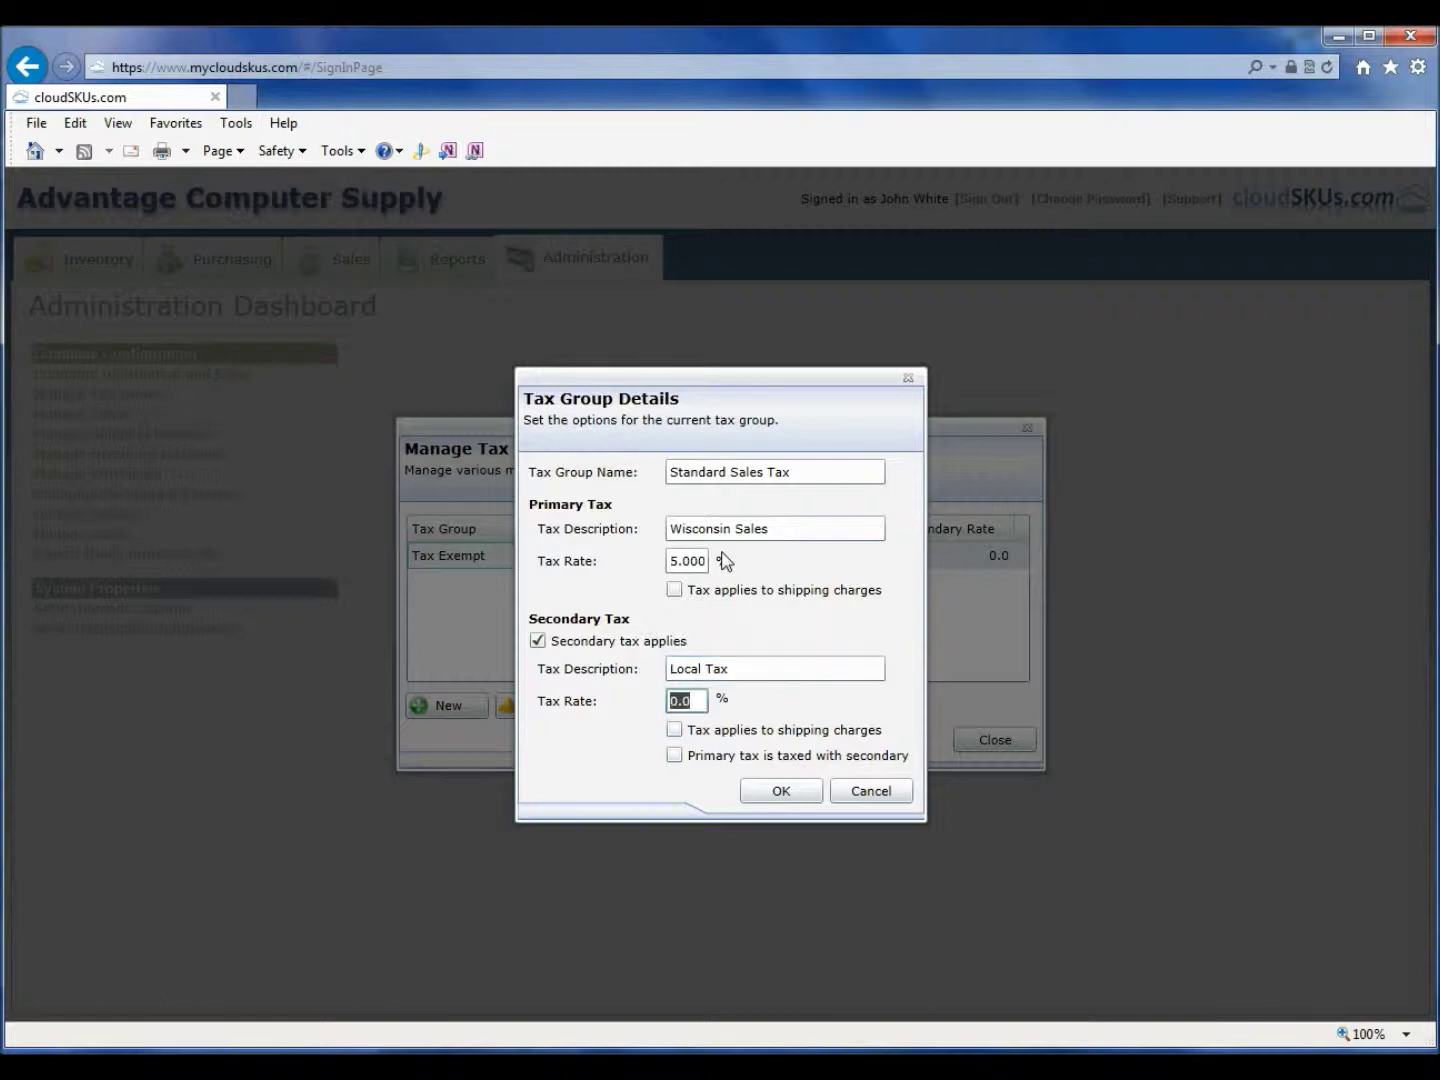
type("2")
left_click(782, 792)
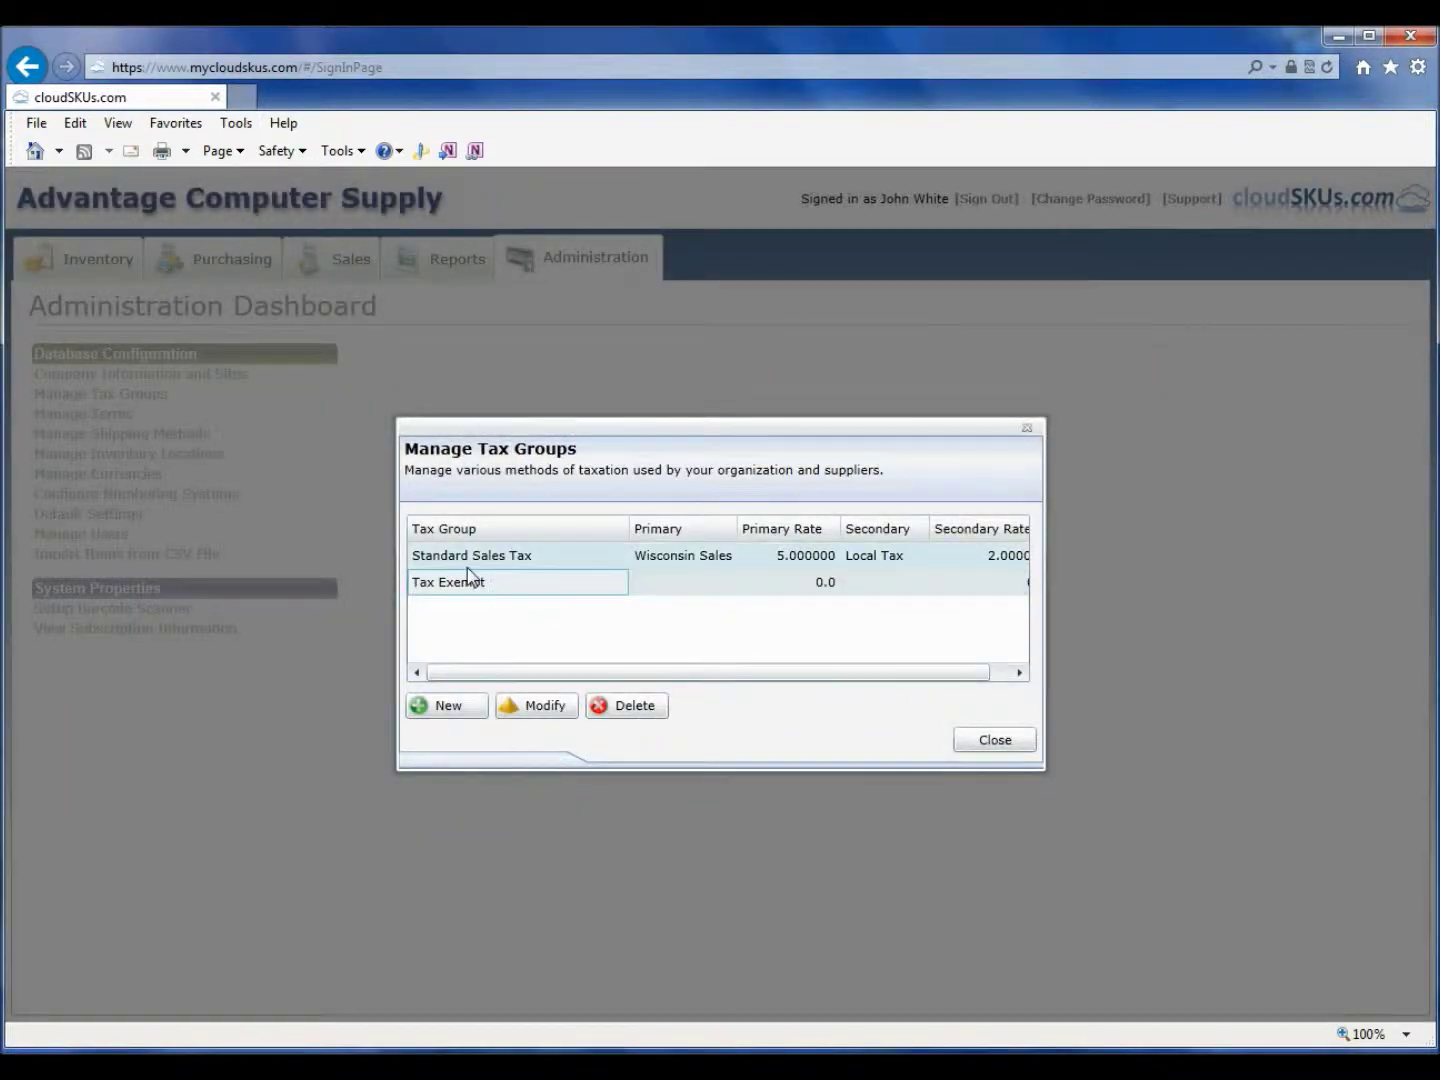
left_click(476, 562)
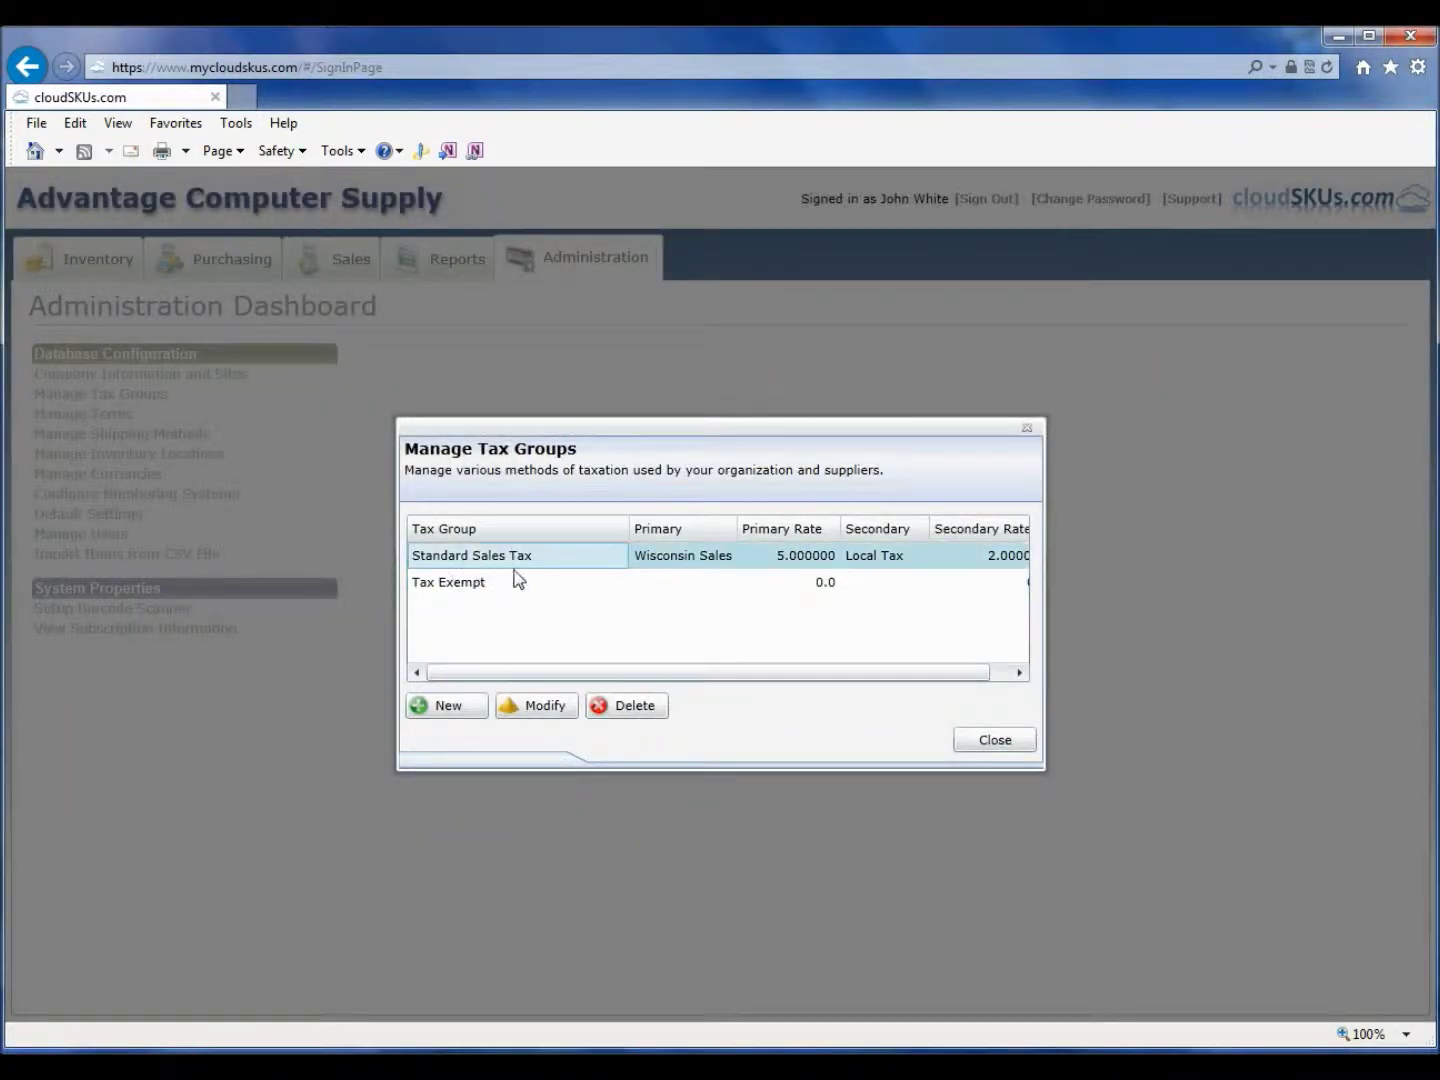
left_click(1010, 744)
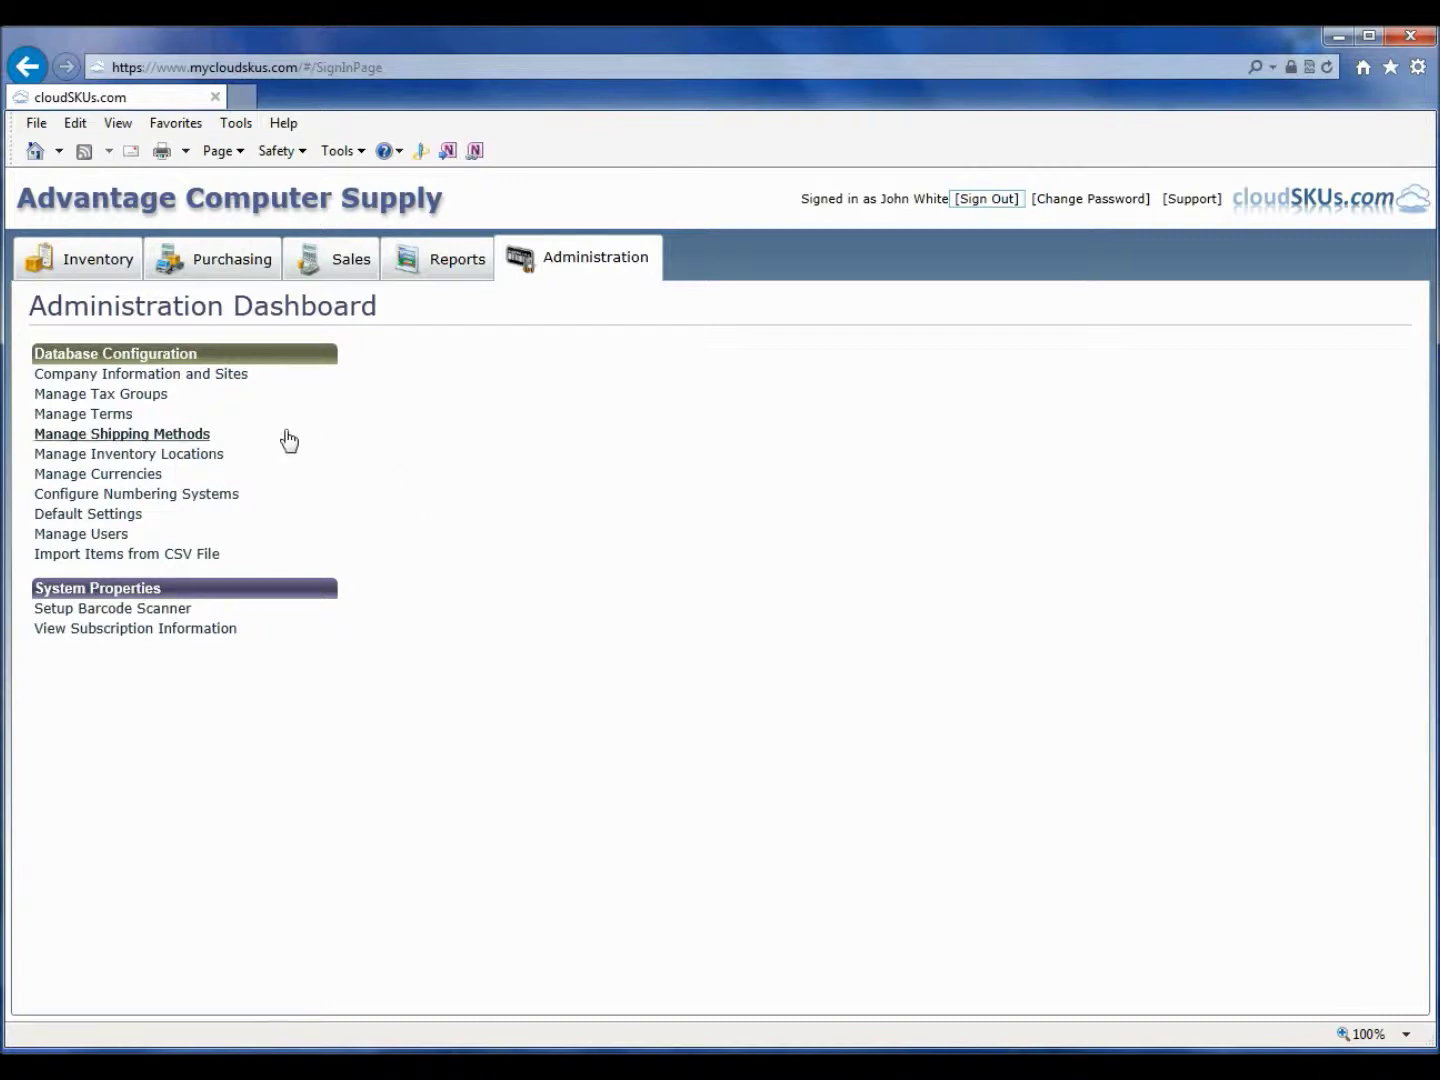
left_click(104, 415)
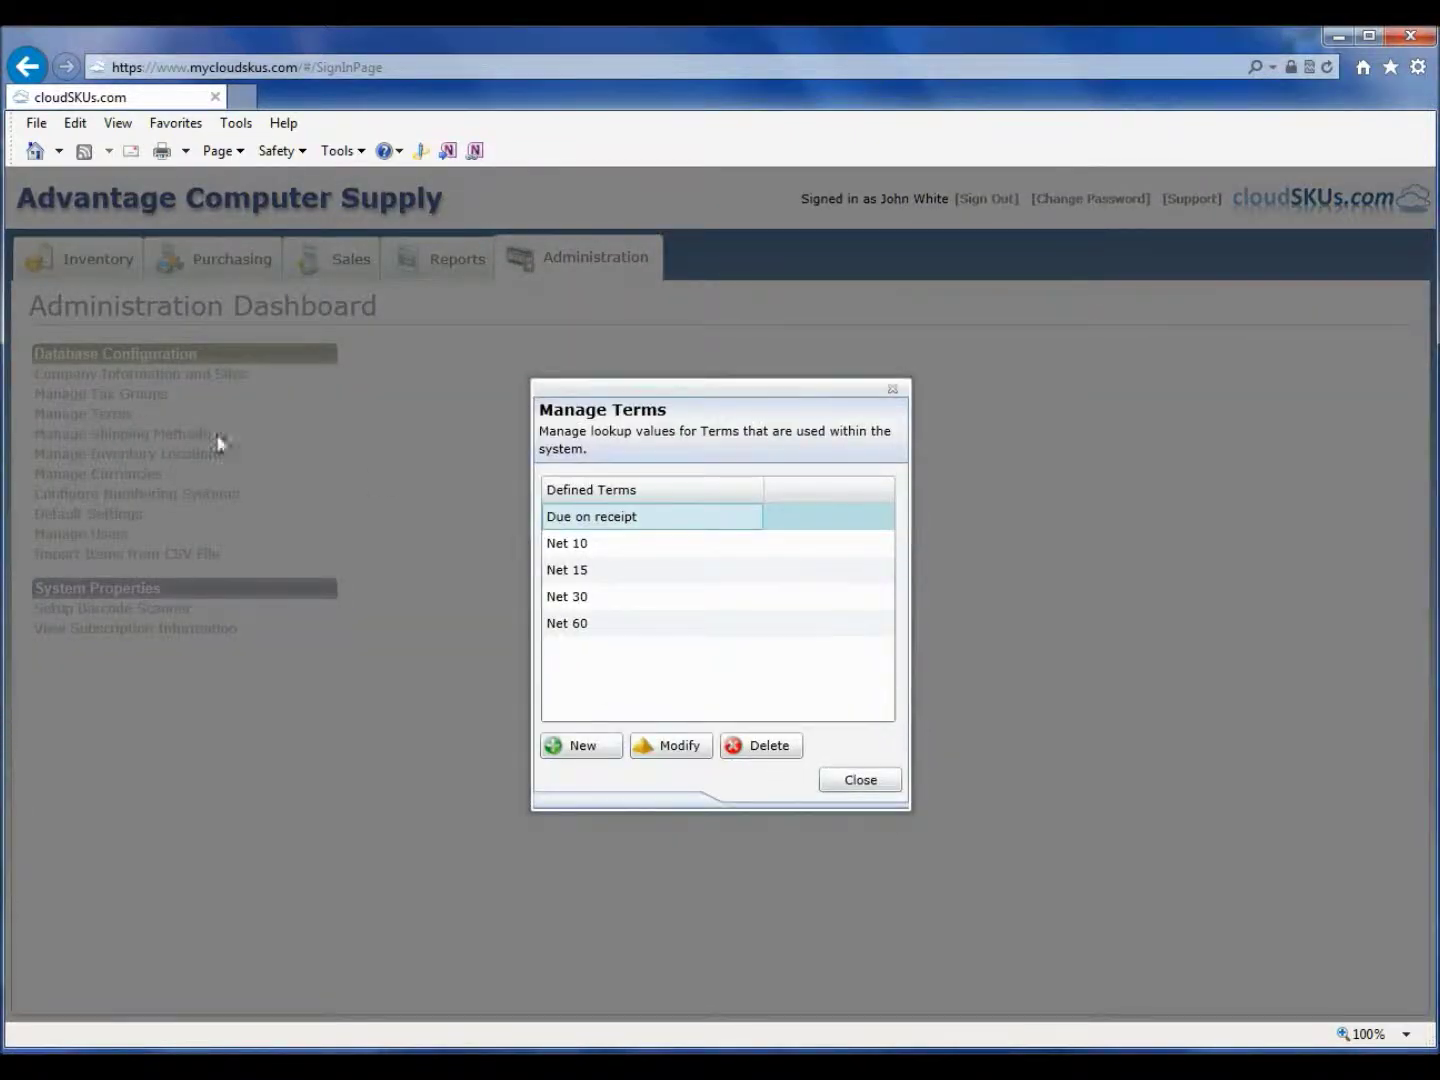
left_click(635, 541)
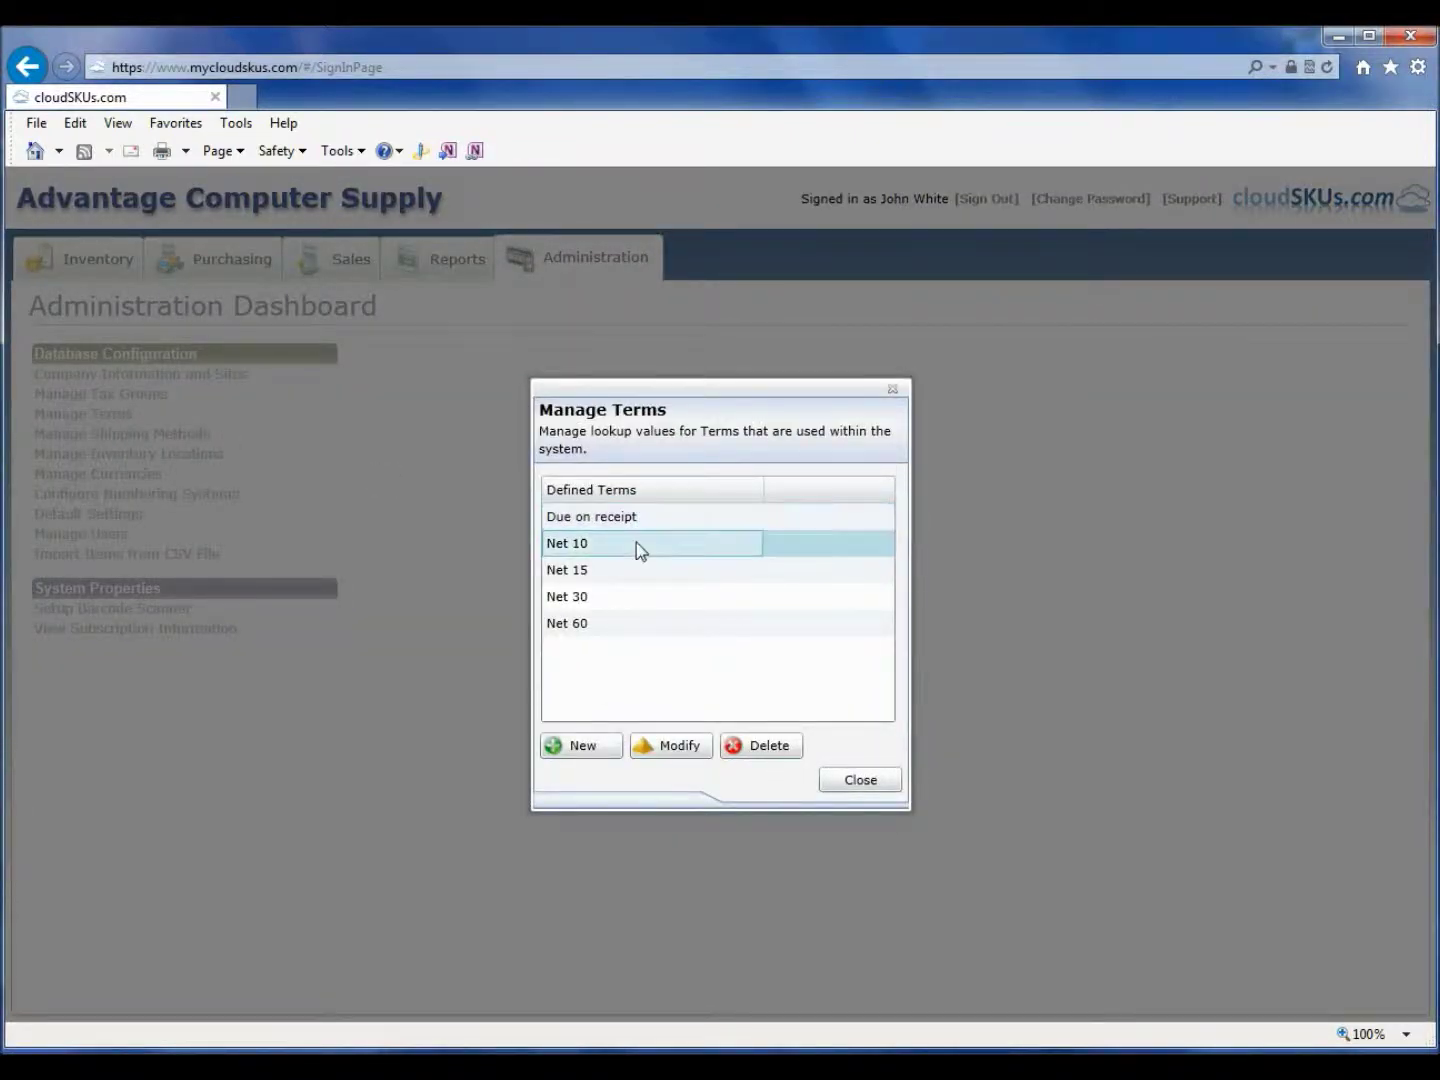
left_click(644, 571)
left_click(645, 599)
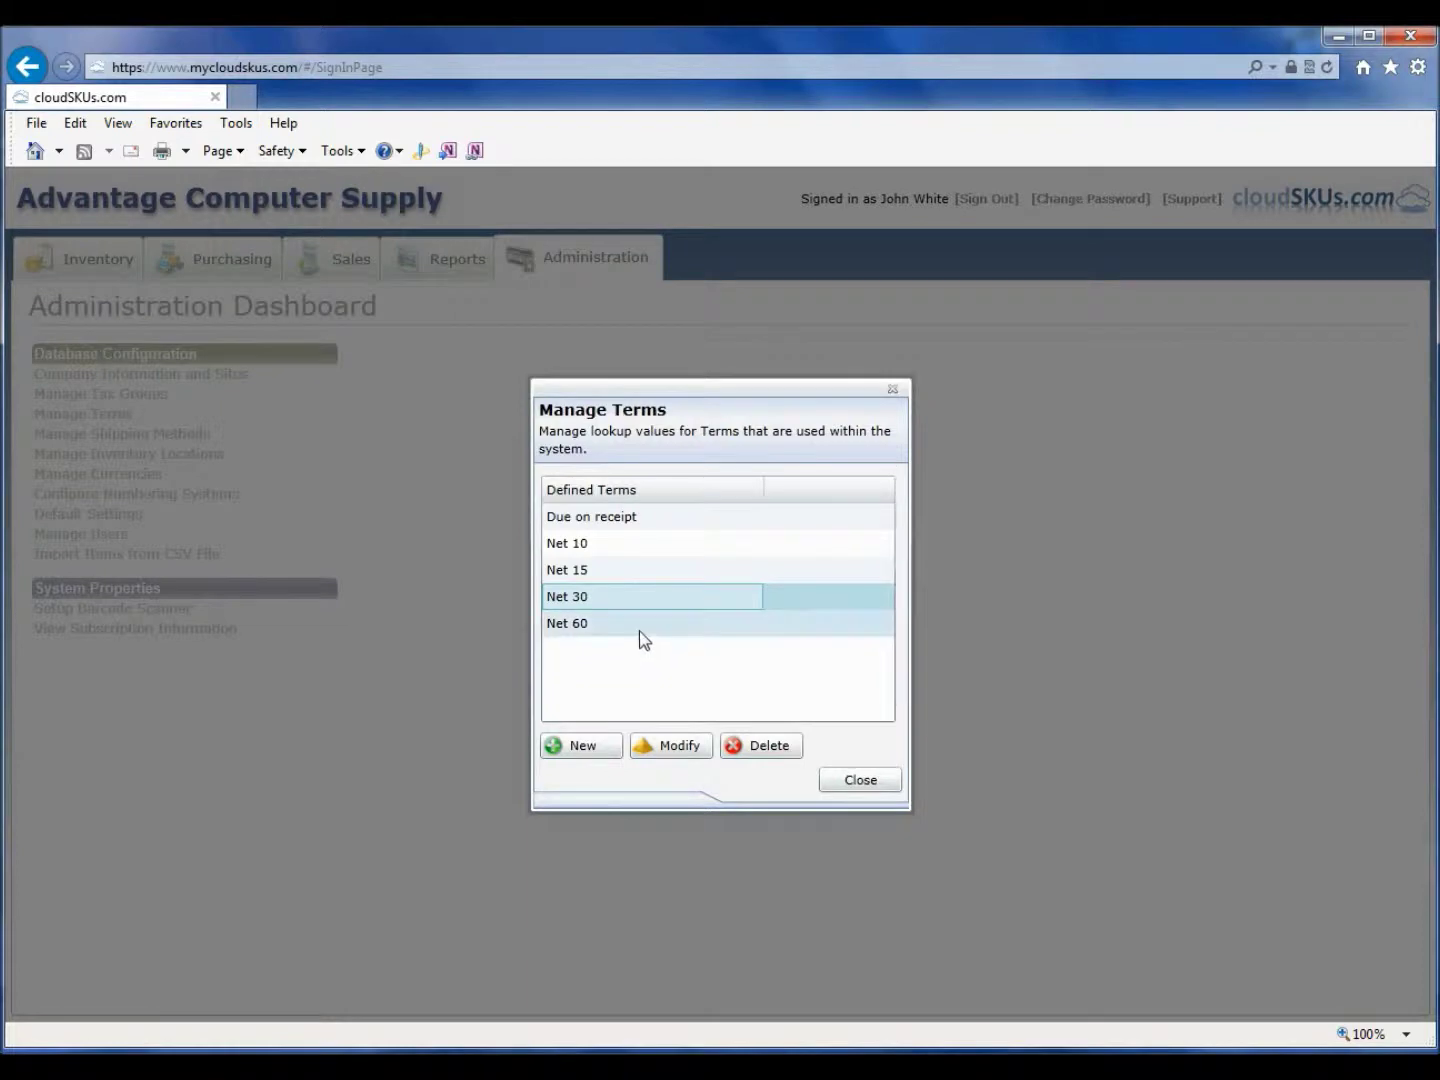
left_click(642, 628)
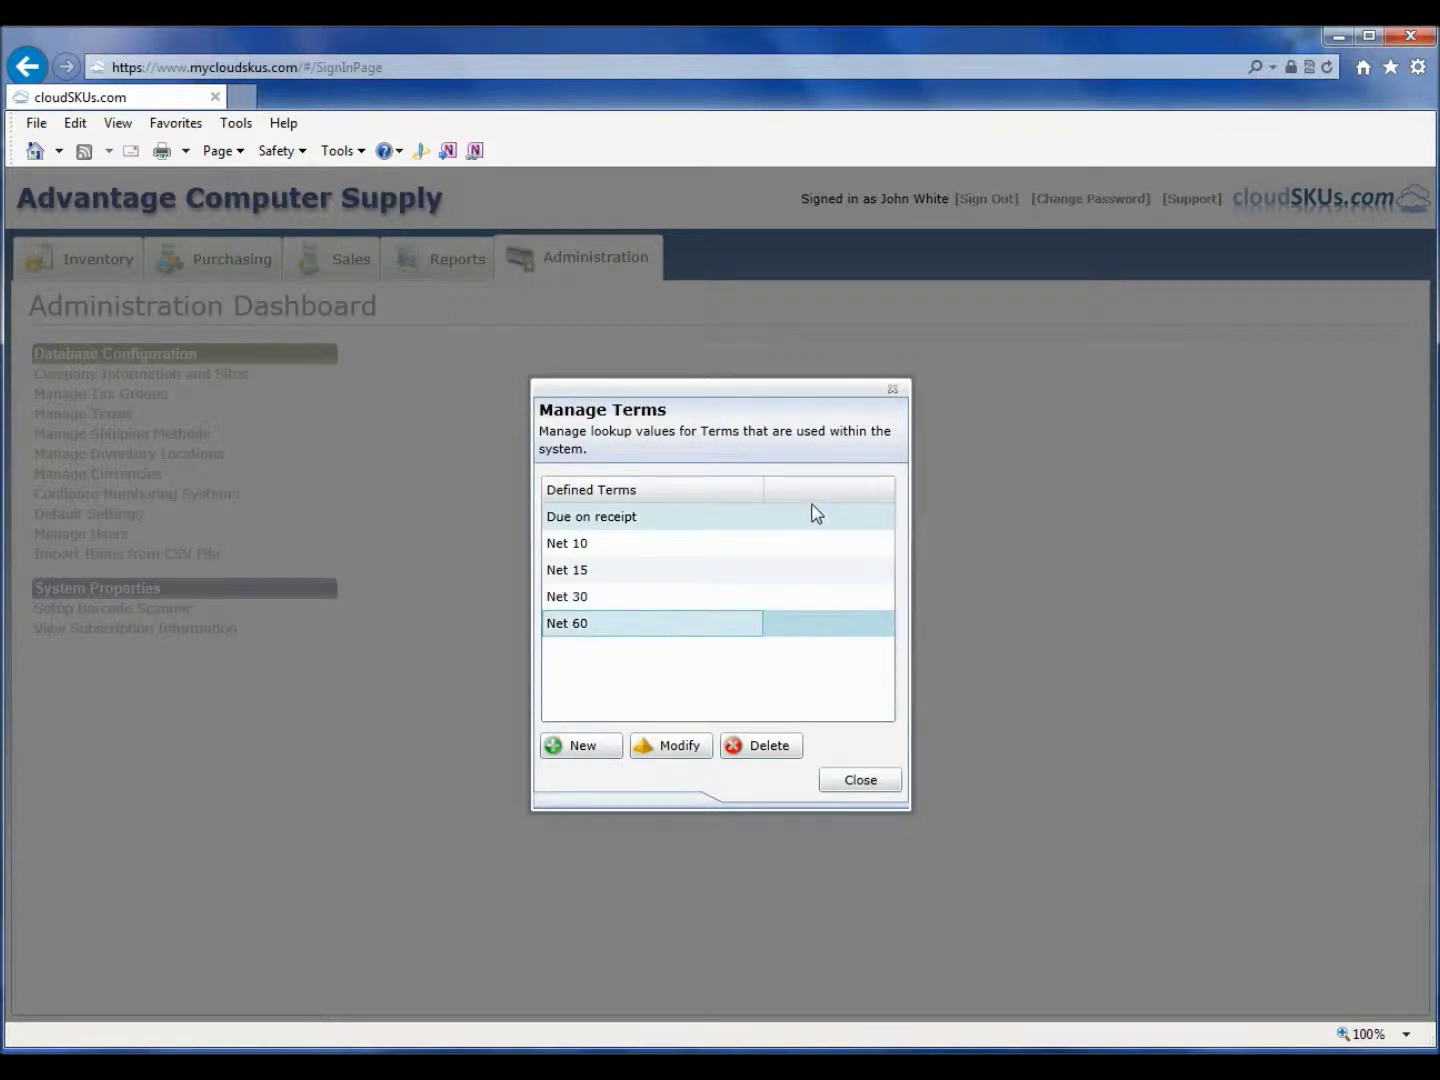
left_click(858, 782)
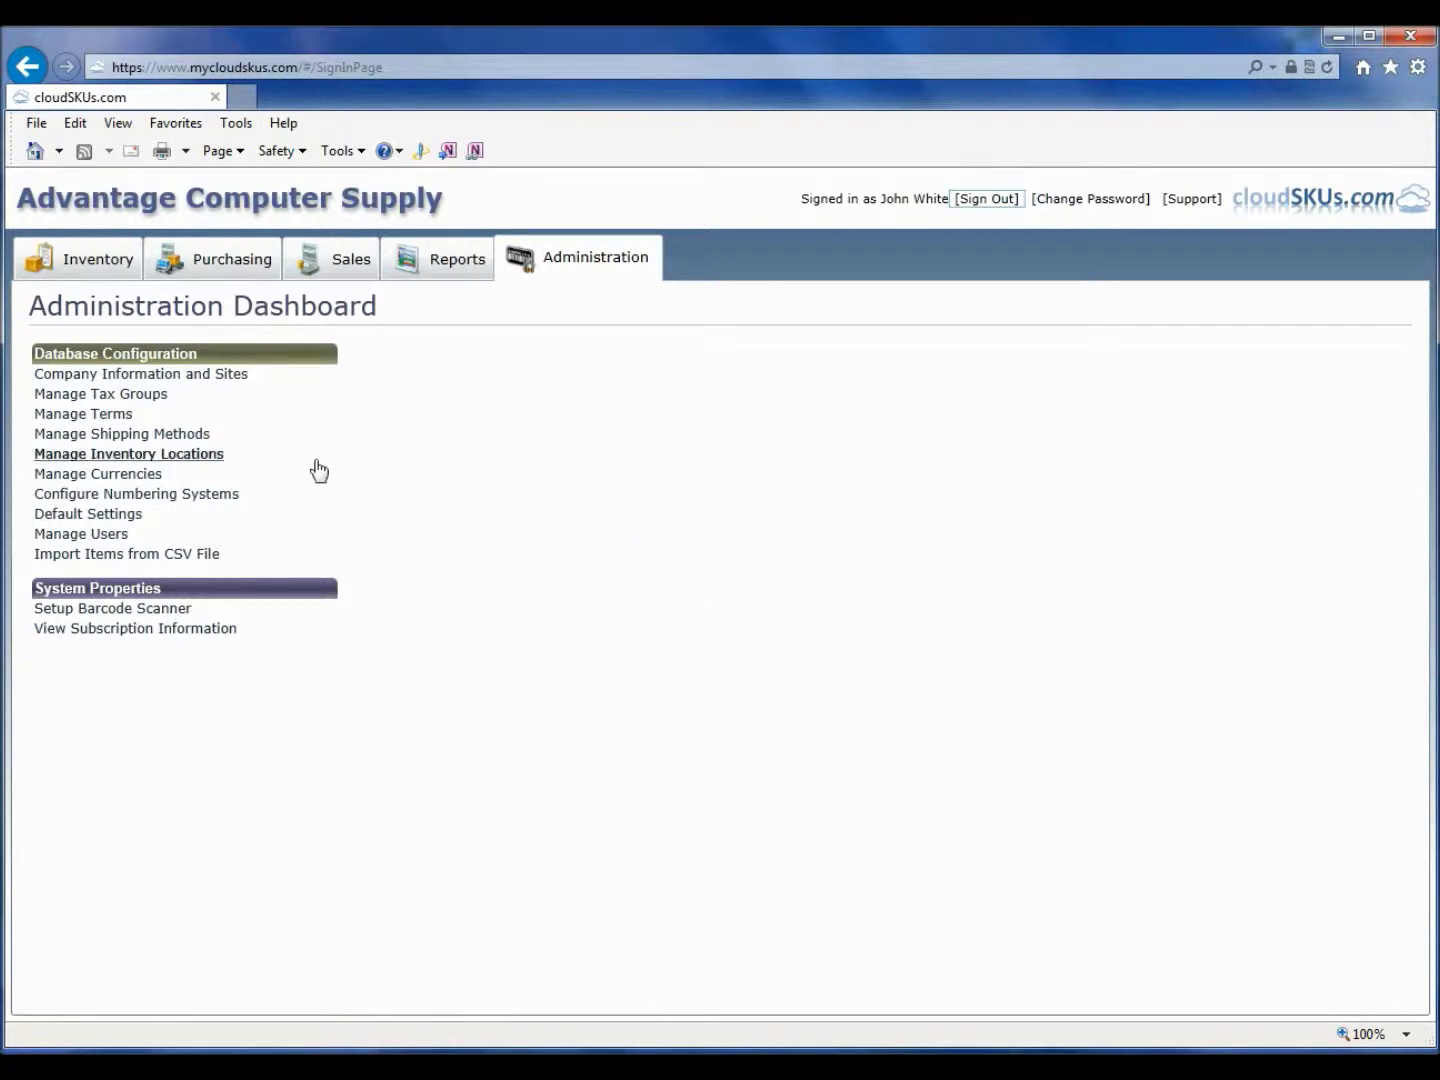
left_click(175, 437)
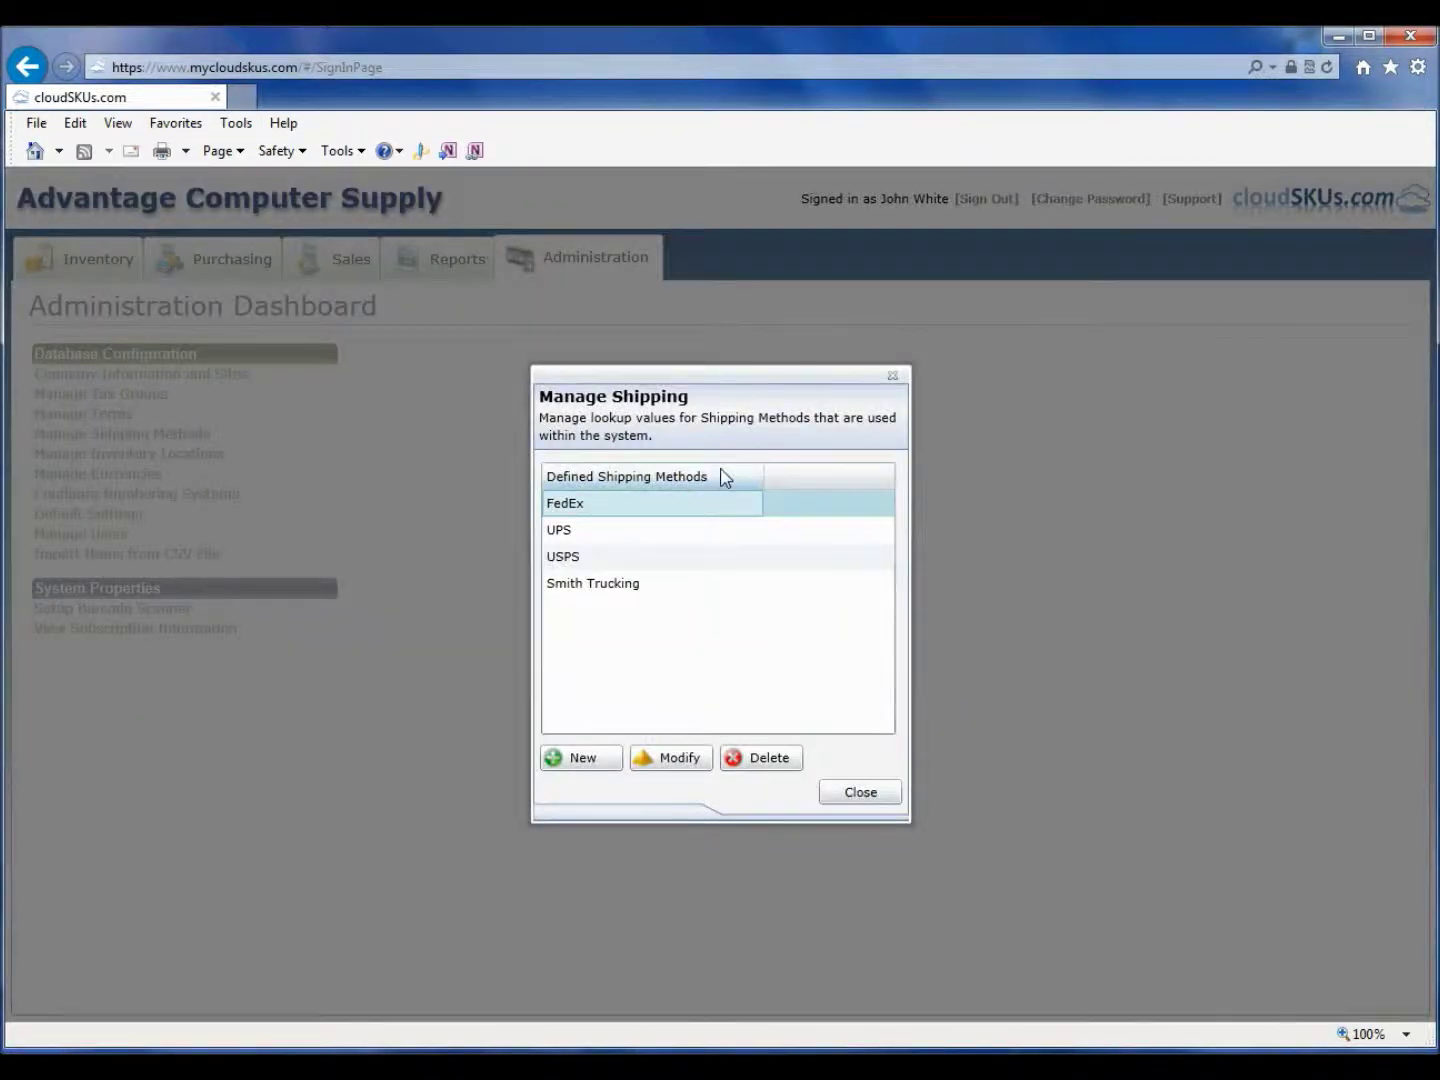
left_click(686, 589)
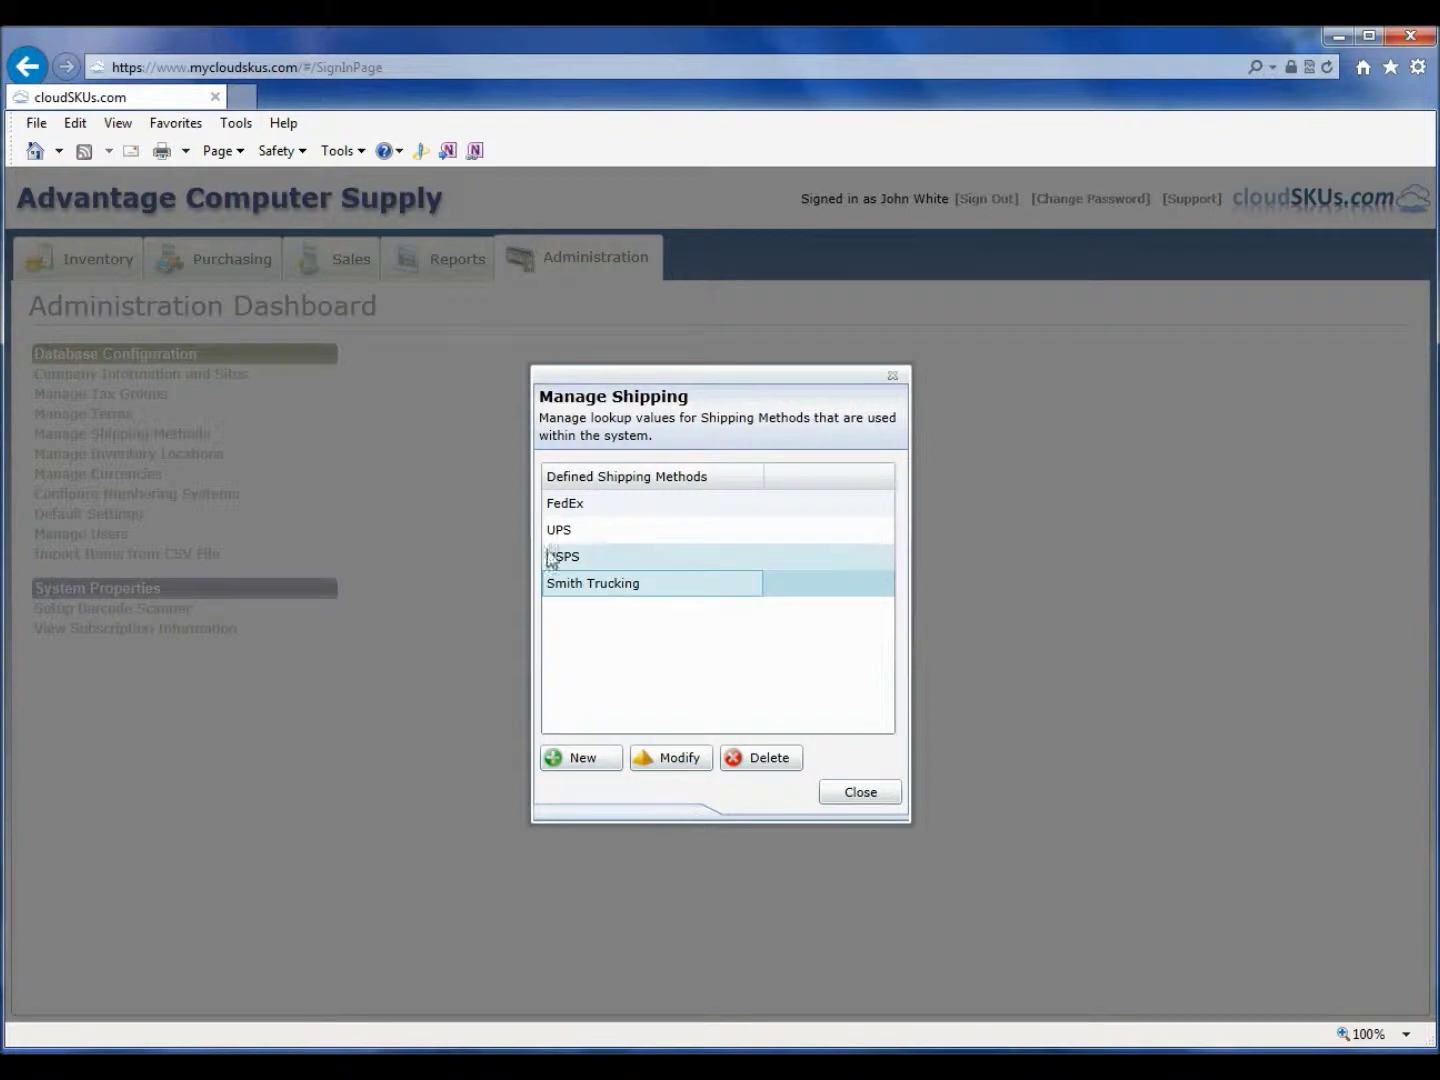
left_click(643, 589)
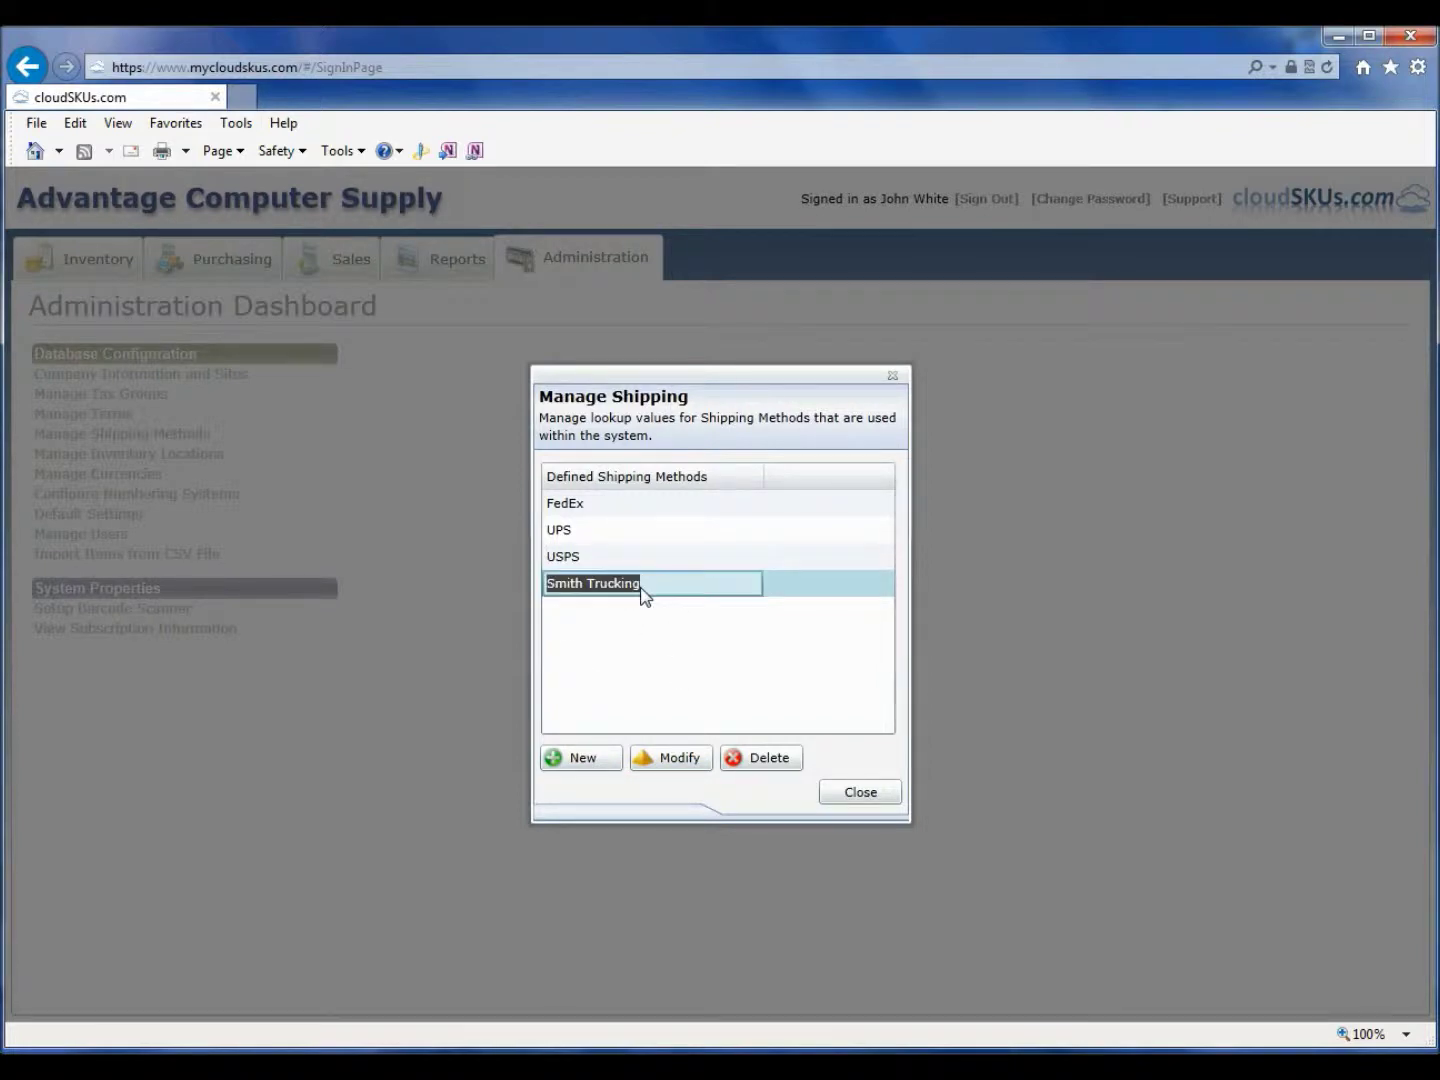
left_click(675, 762)
left_click(668, 760)
left_click(601, 558)
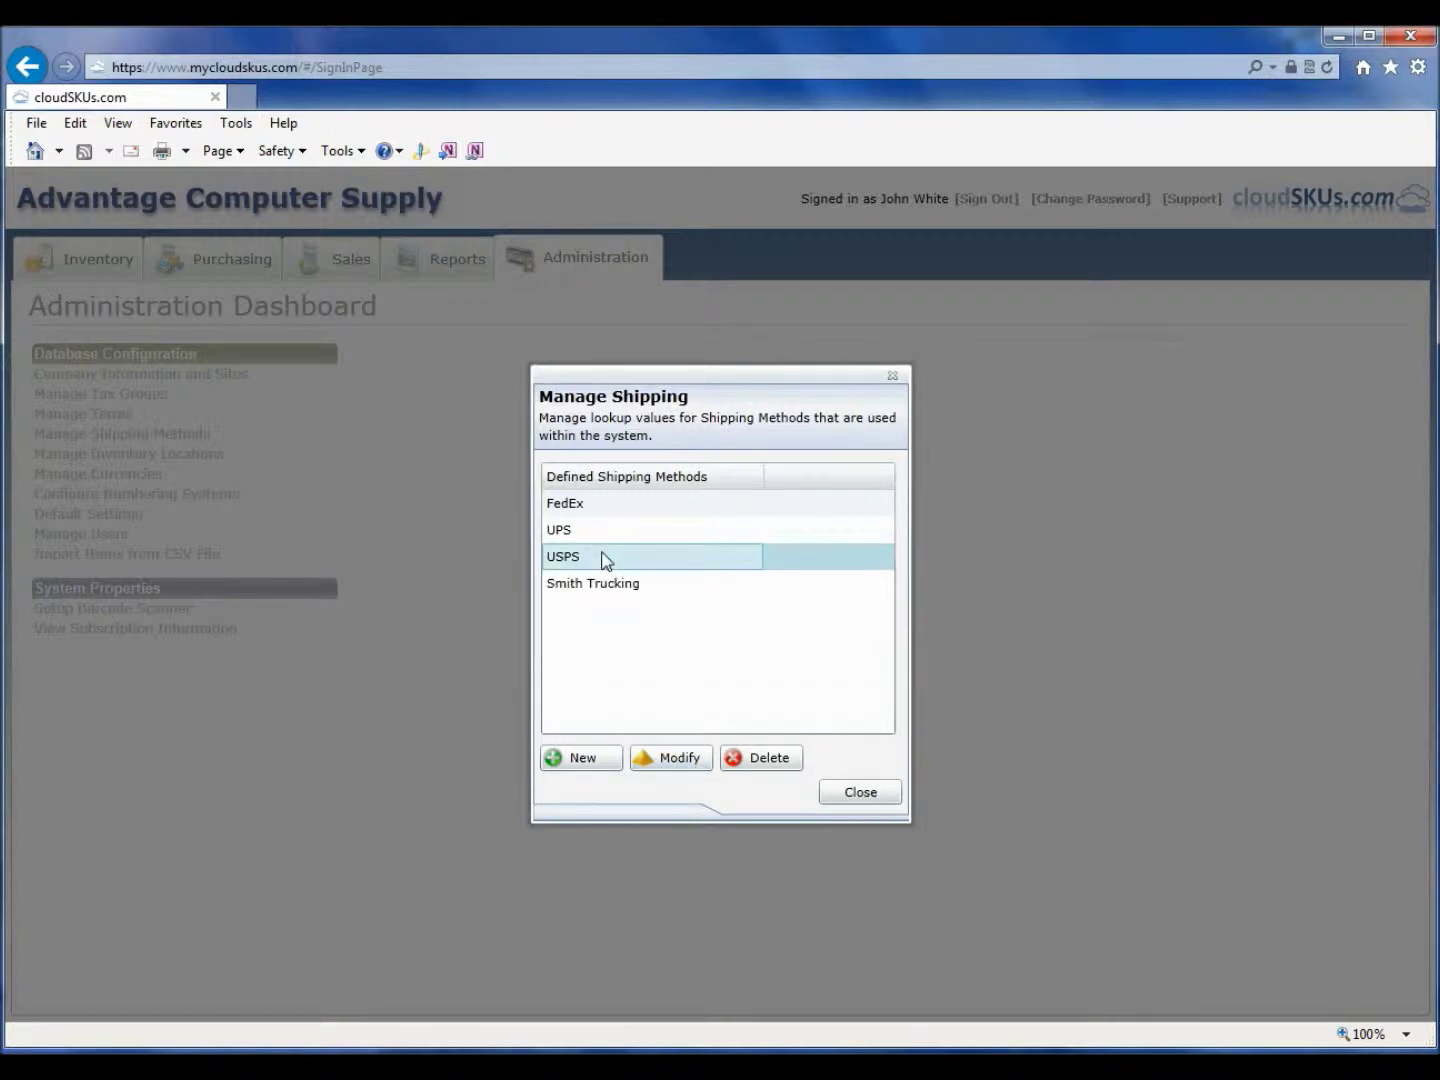
left_click(862, 794)
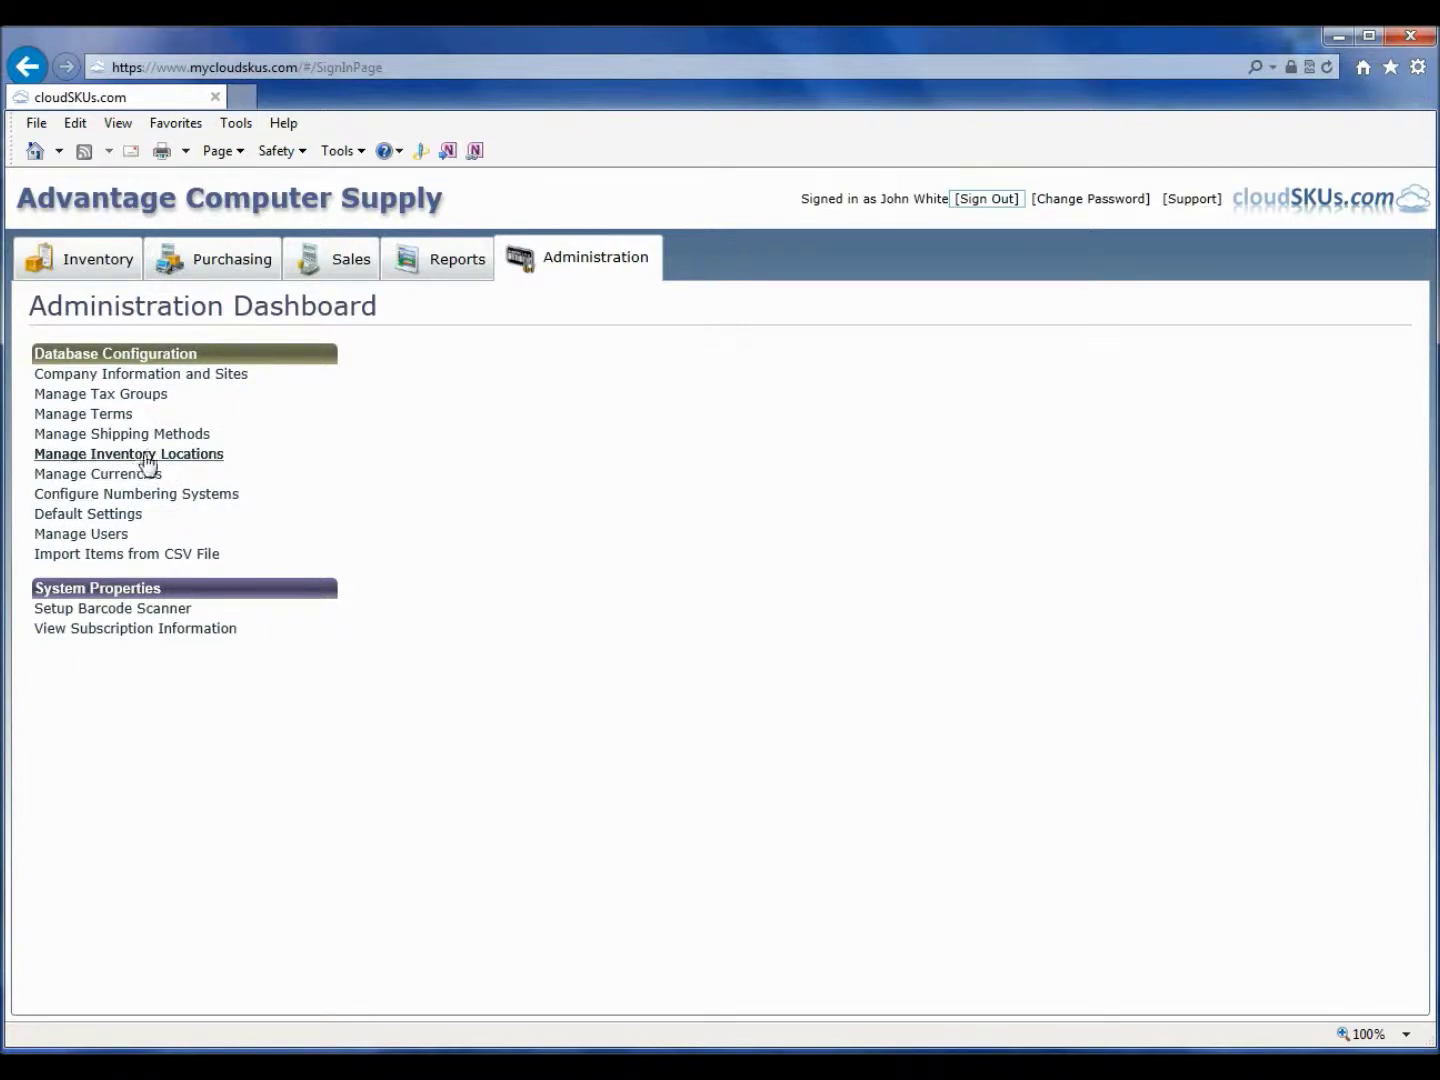
Step: Show the inventory locations for the Warehouse site
left_click(186, 454)
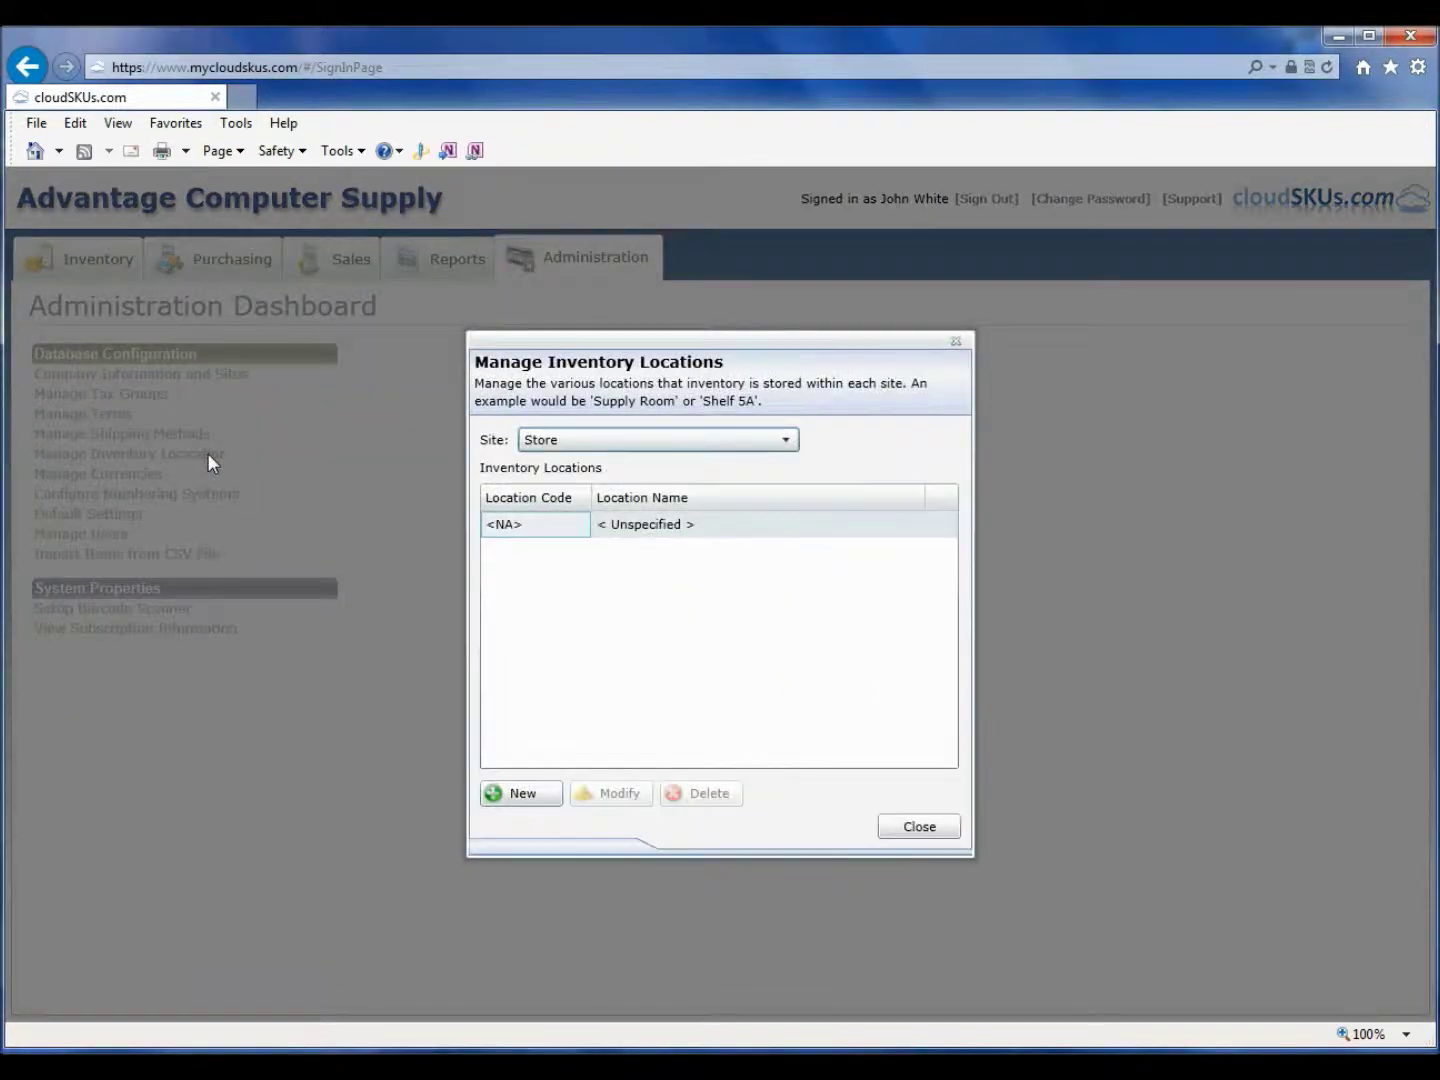
left_click(773, 446)
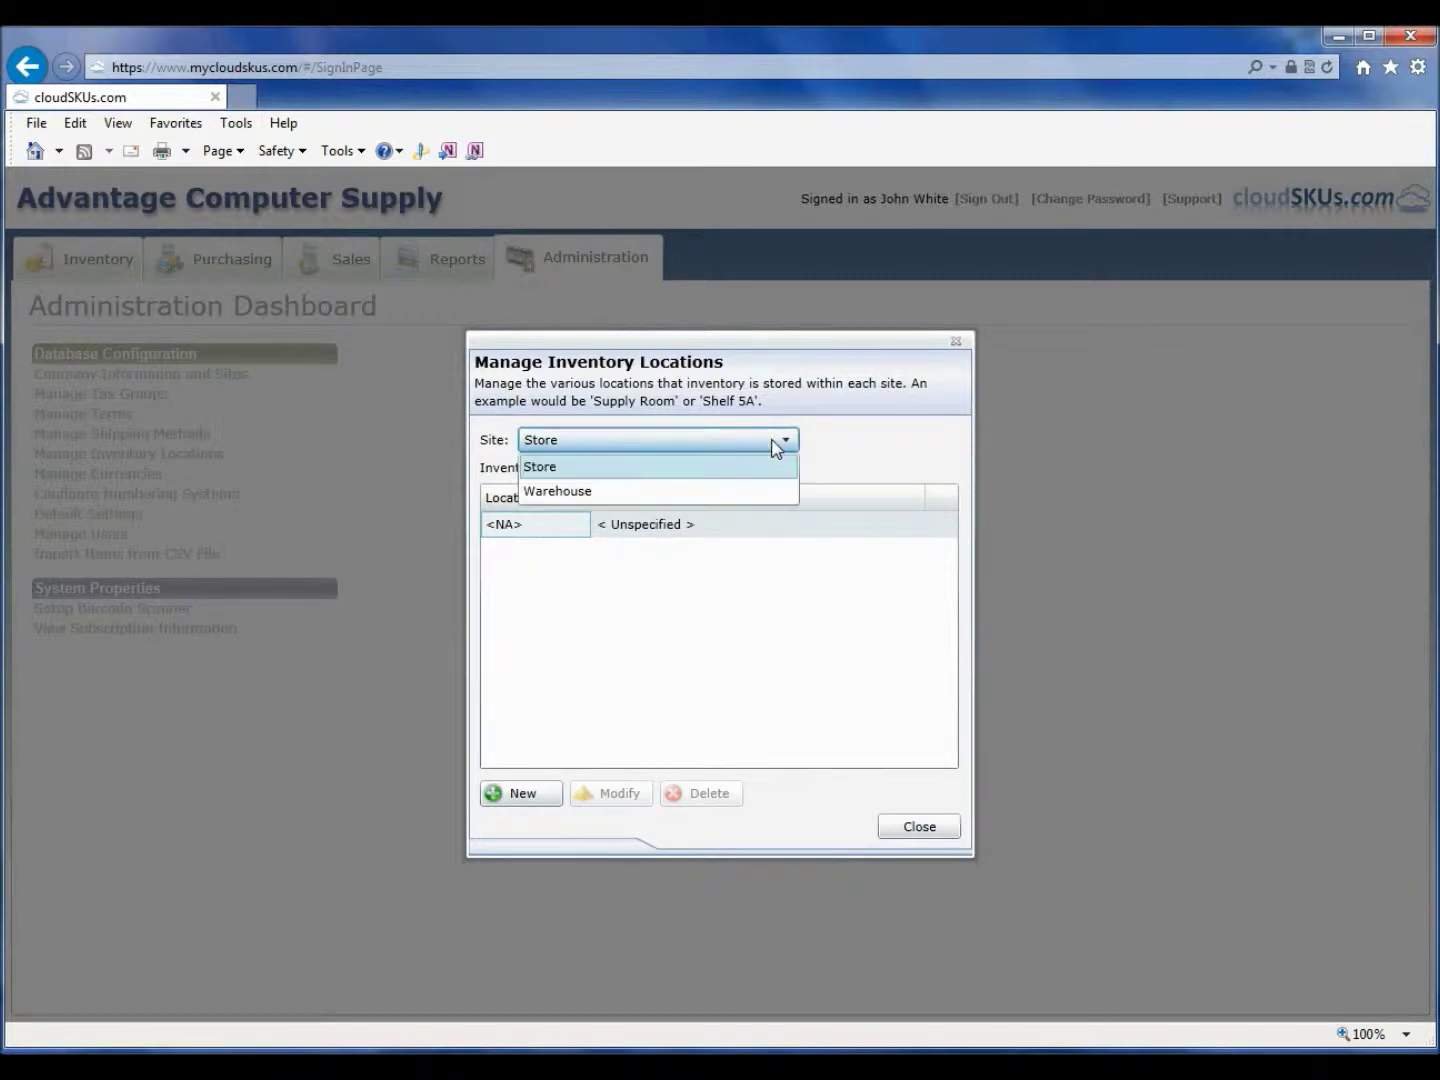
left_click(742, 492)
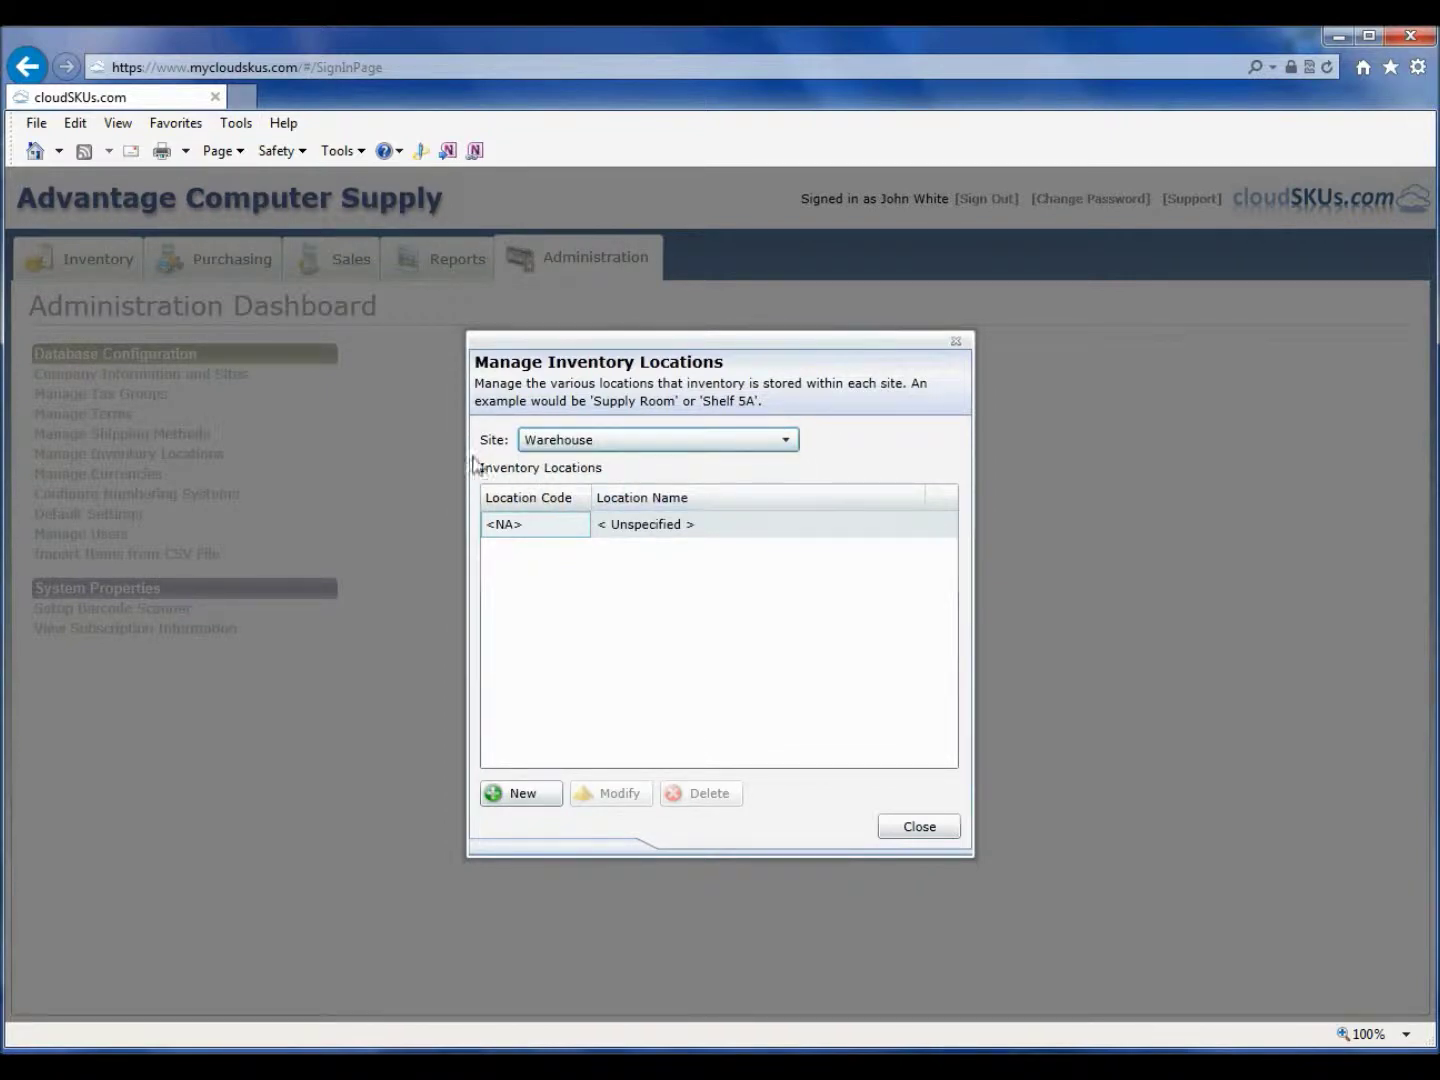
Step: Add Warehouse locations A (Bin A), B (Bin B) and C (Bin C)
left_click(517, 793)
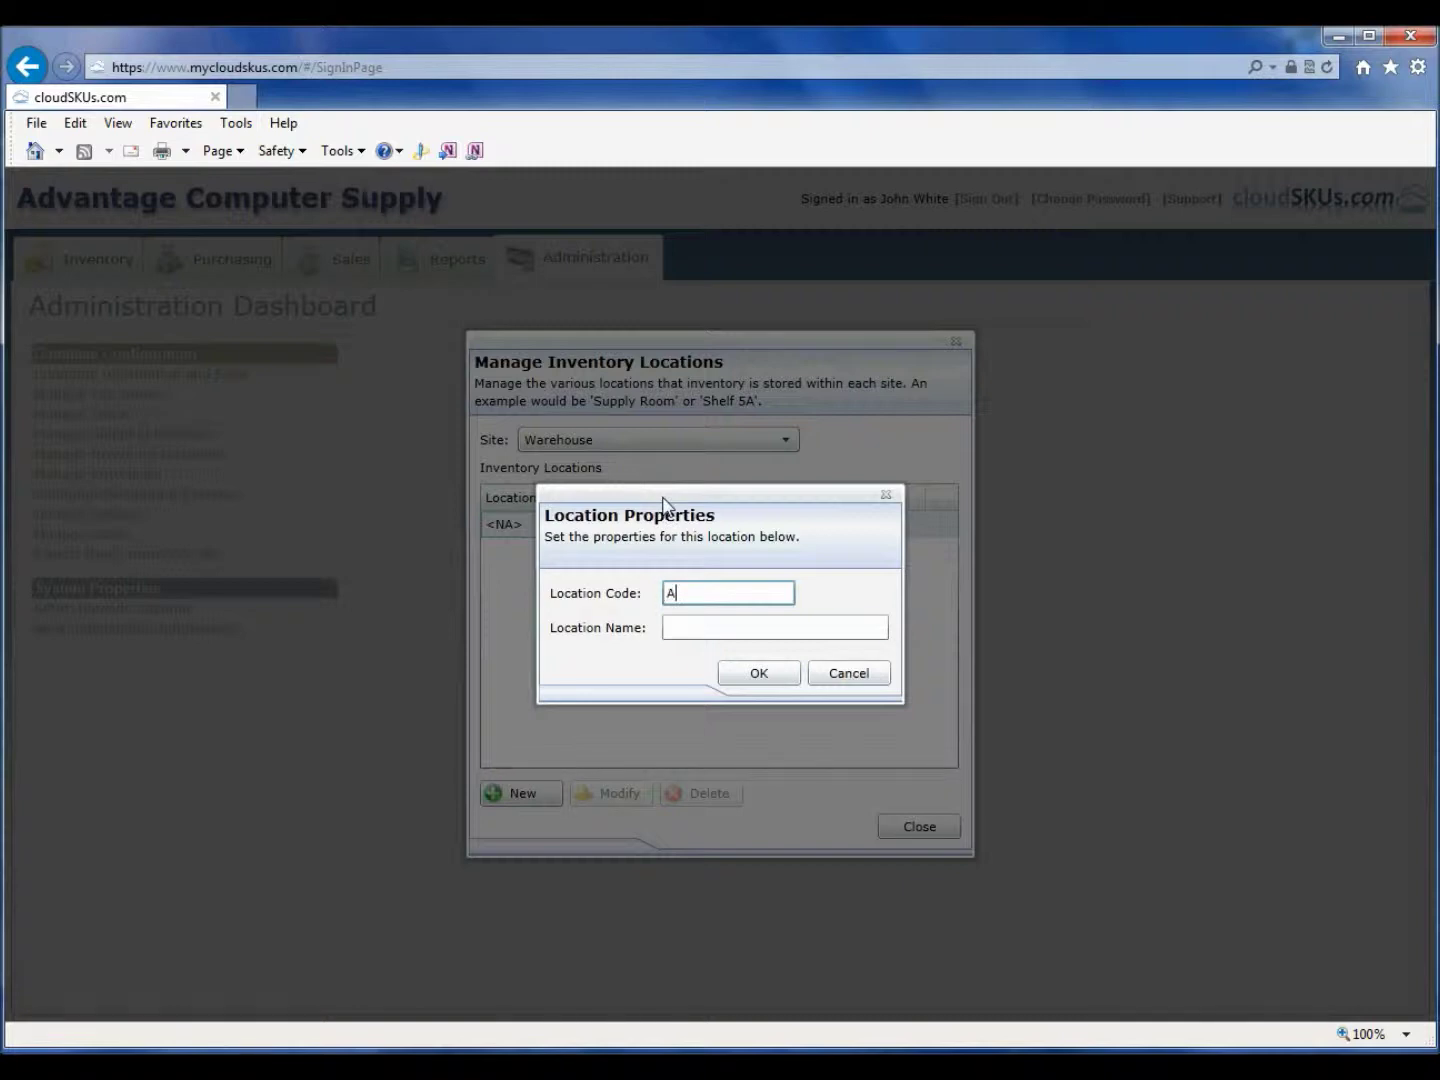
key("Tab")
type("Bin A")
key("Return")
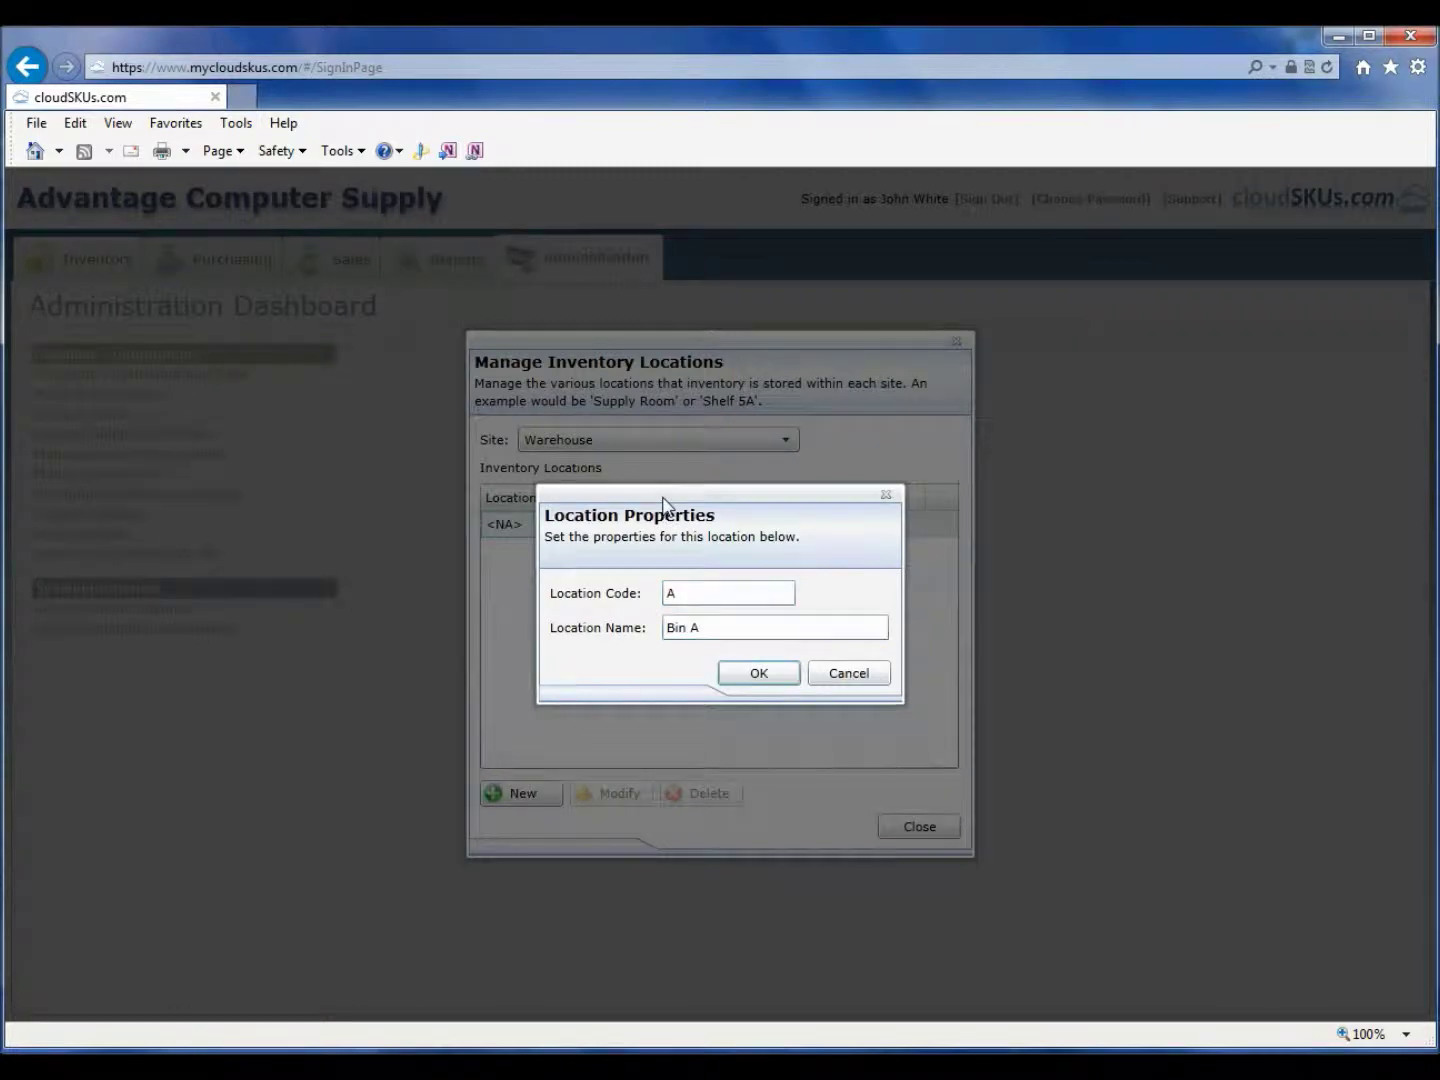
left_click(518, 793)
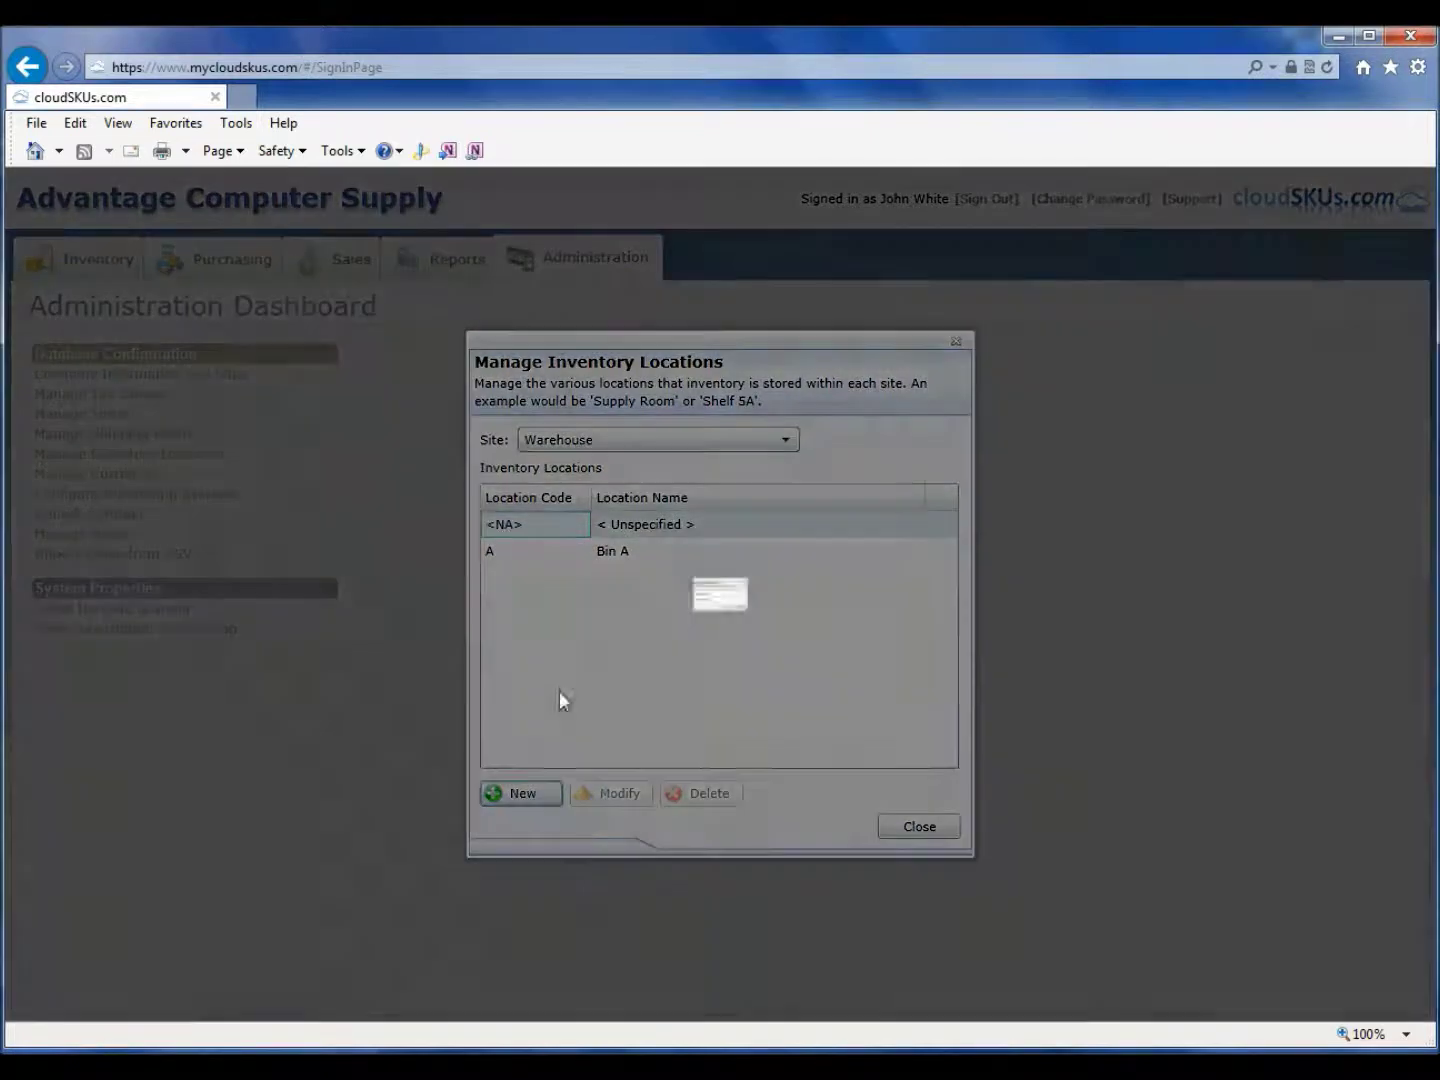
key("Tab")
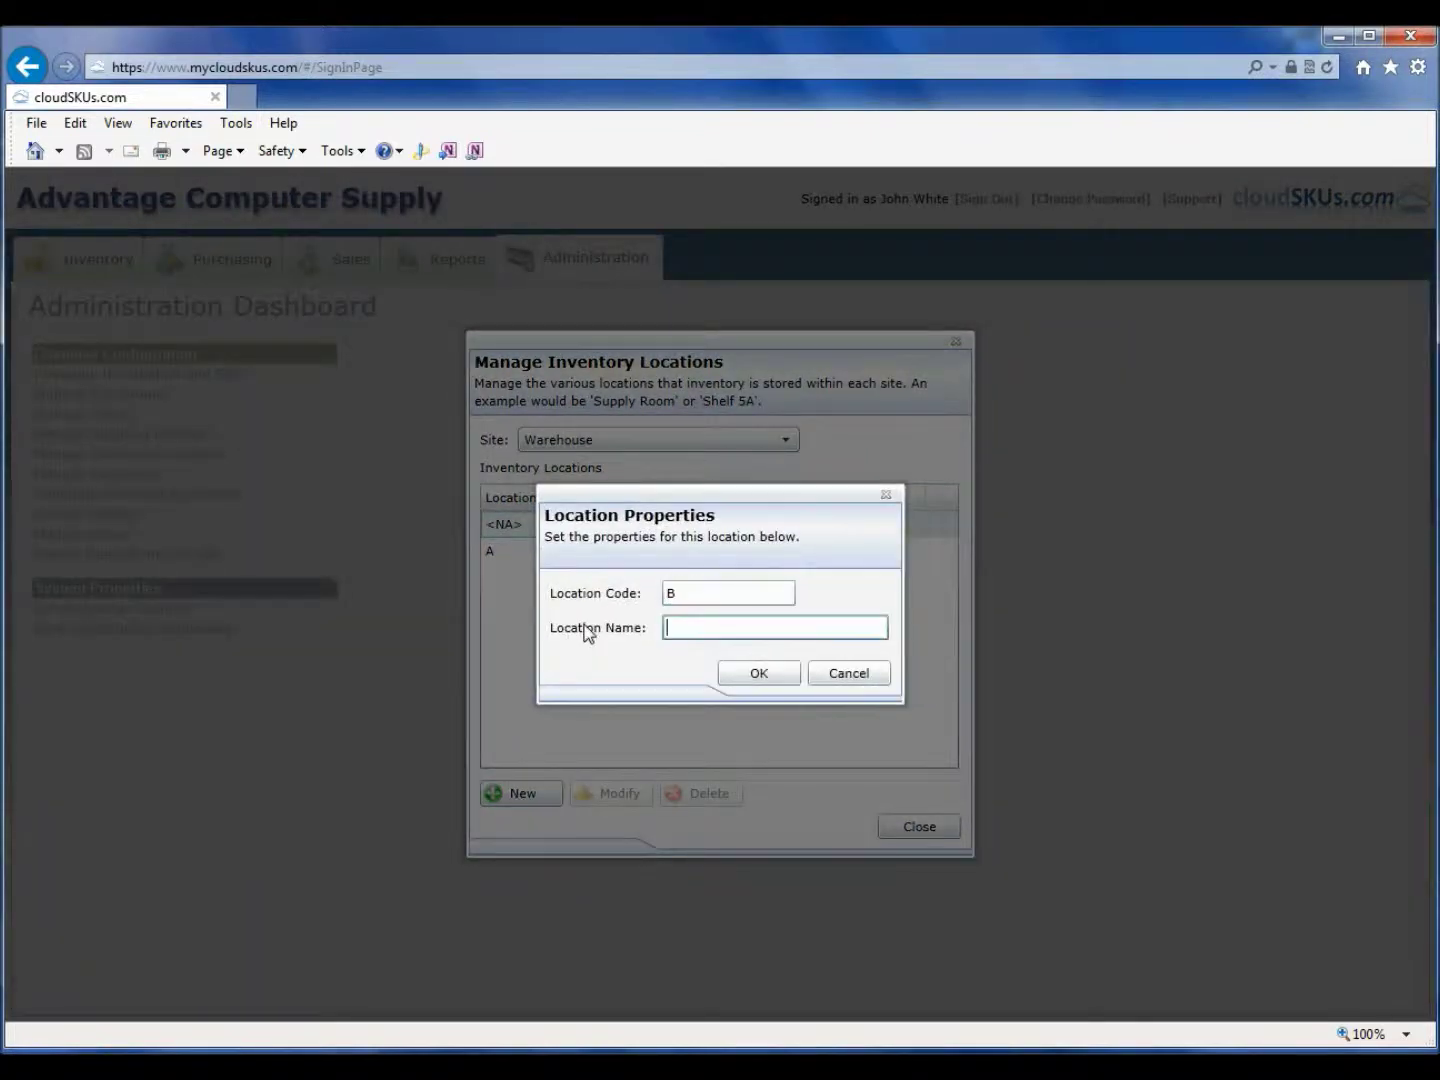
type("Bin B")
key("Return")
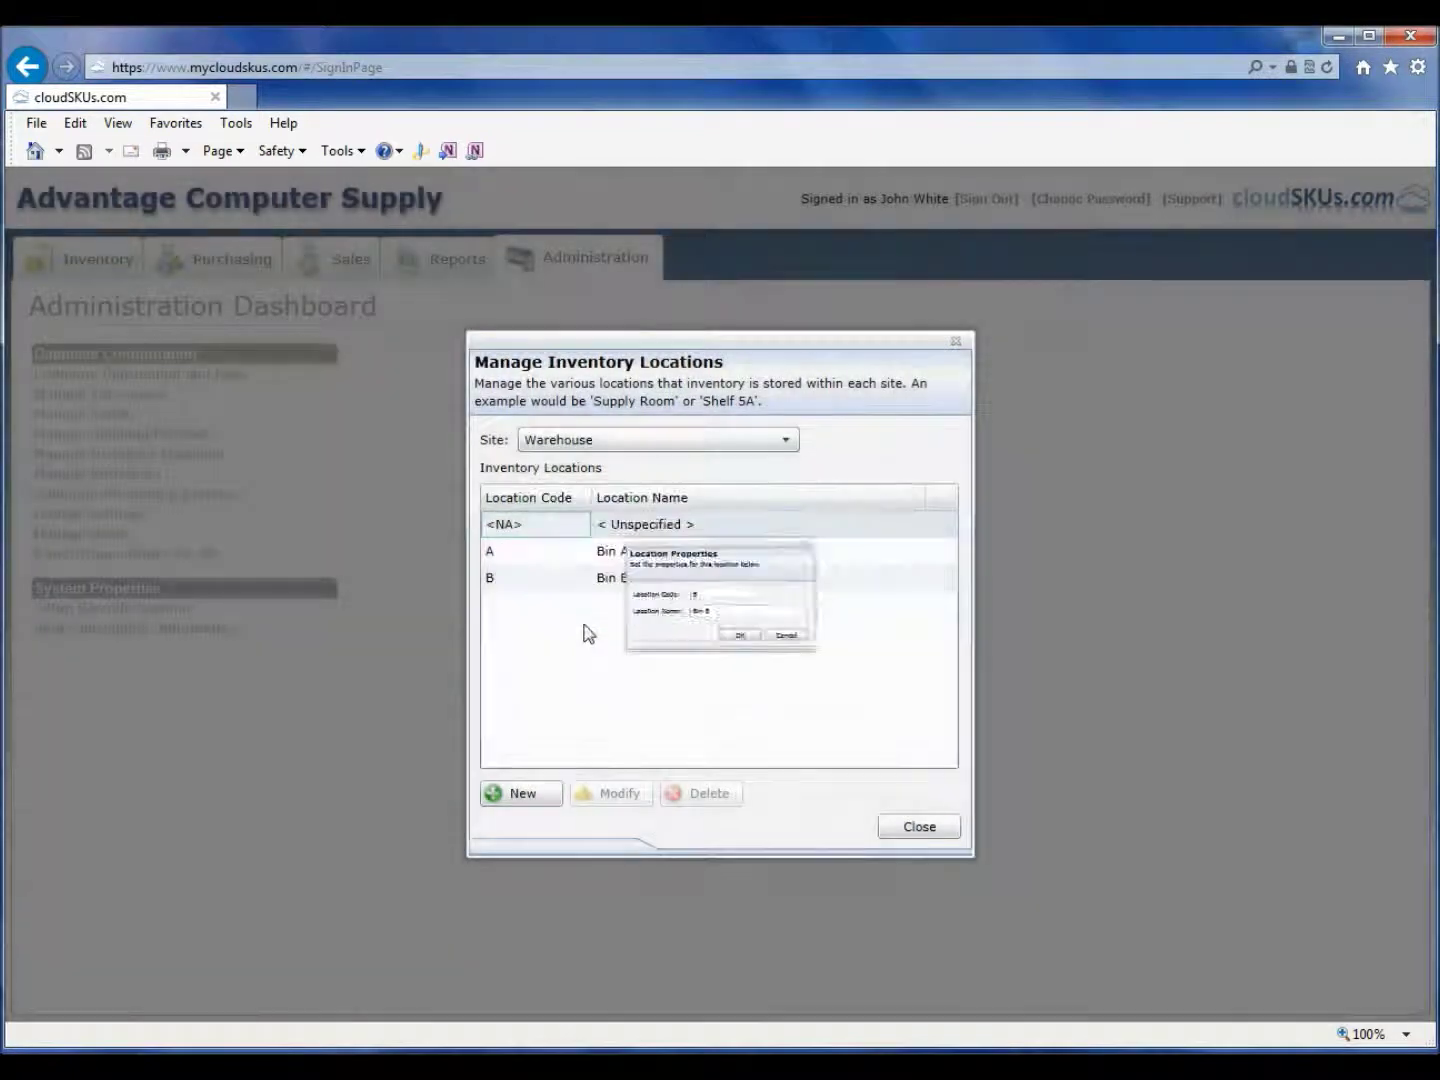
left_click(519, 795)
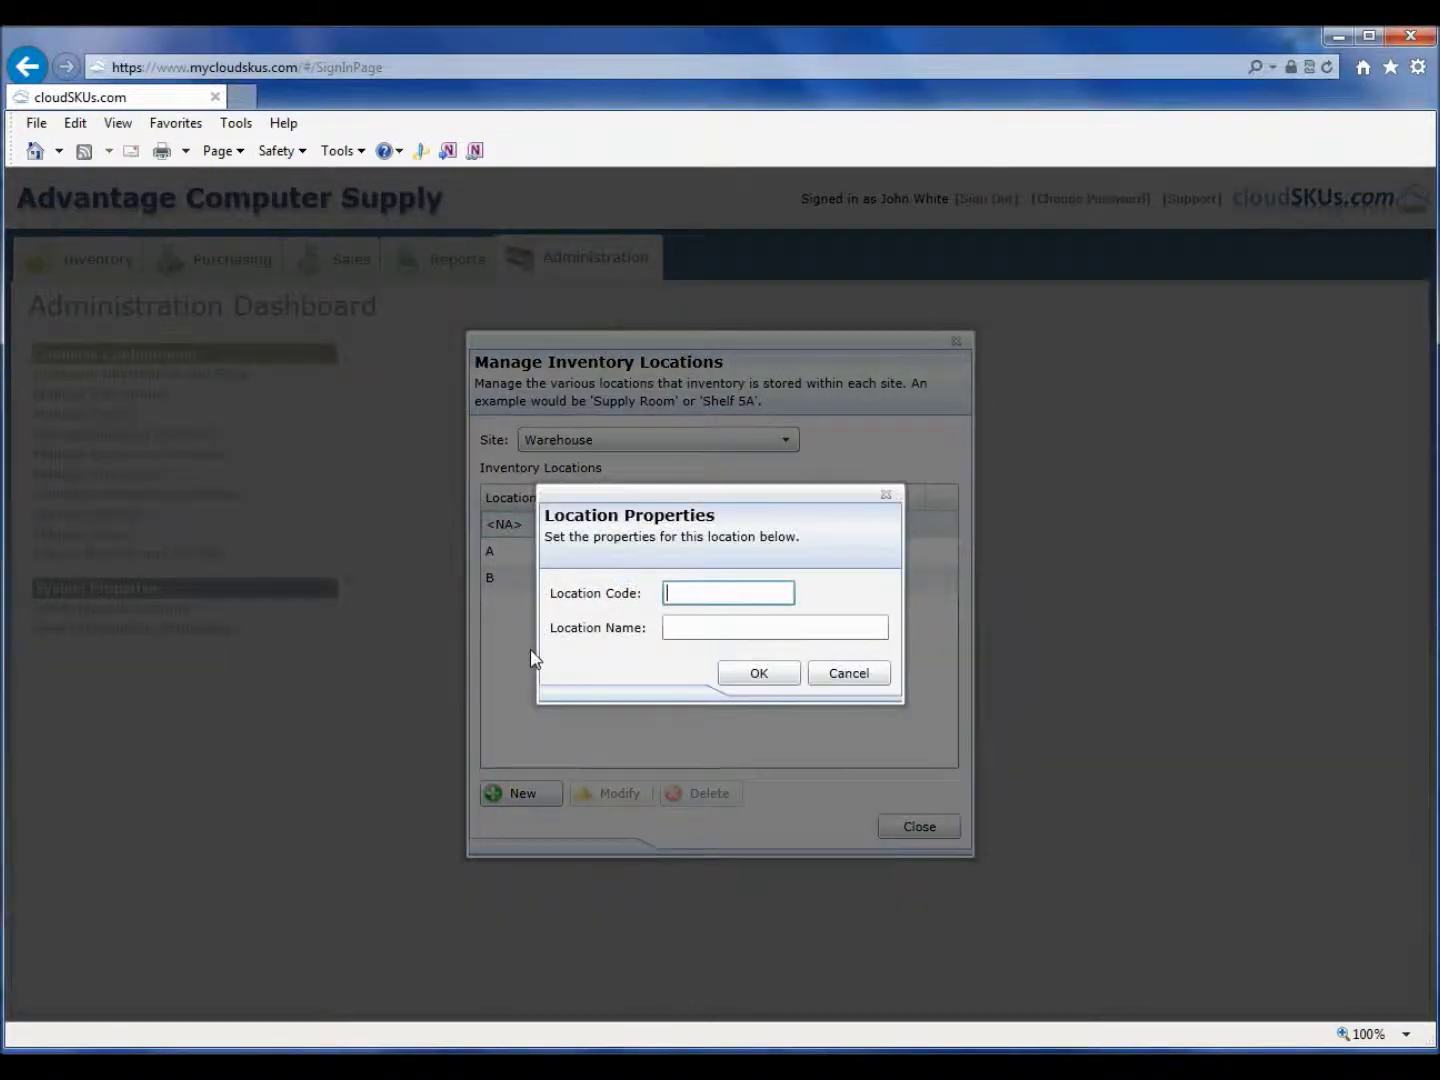
key("Tab")
type("Bin")
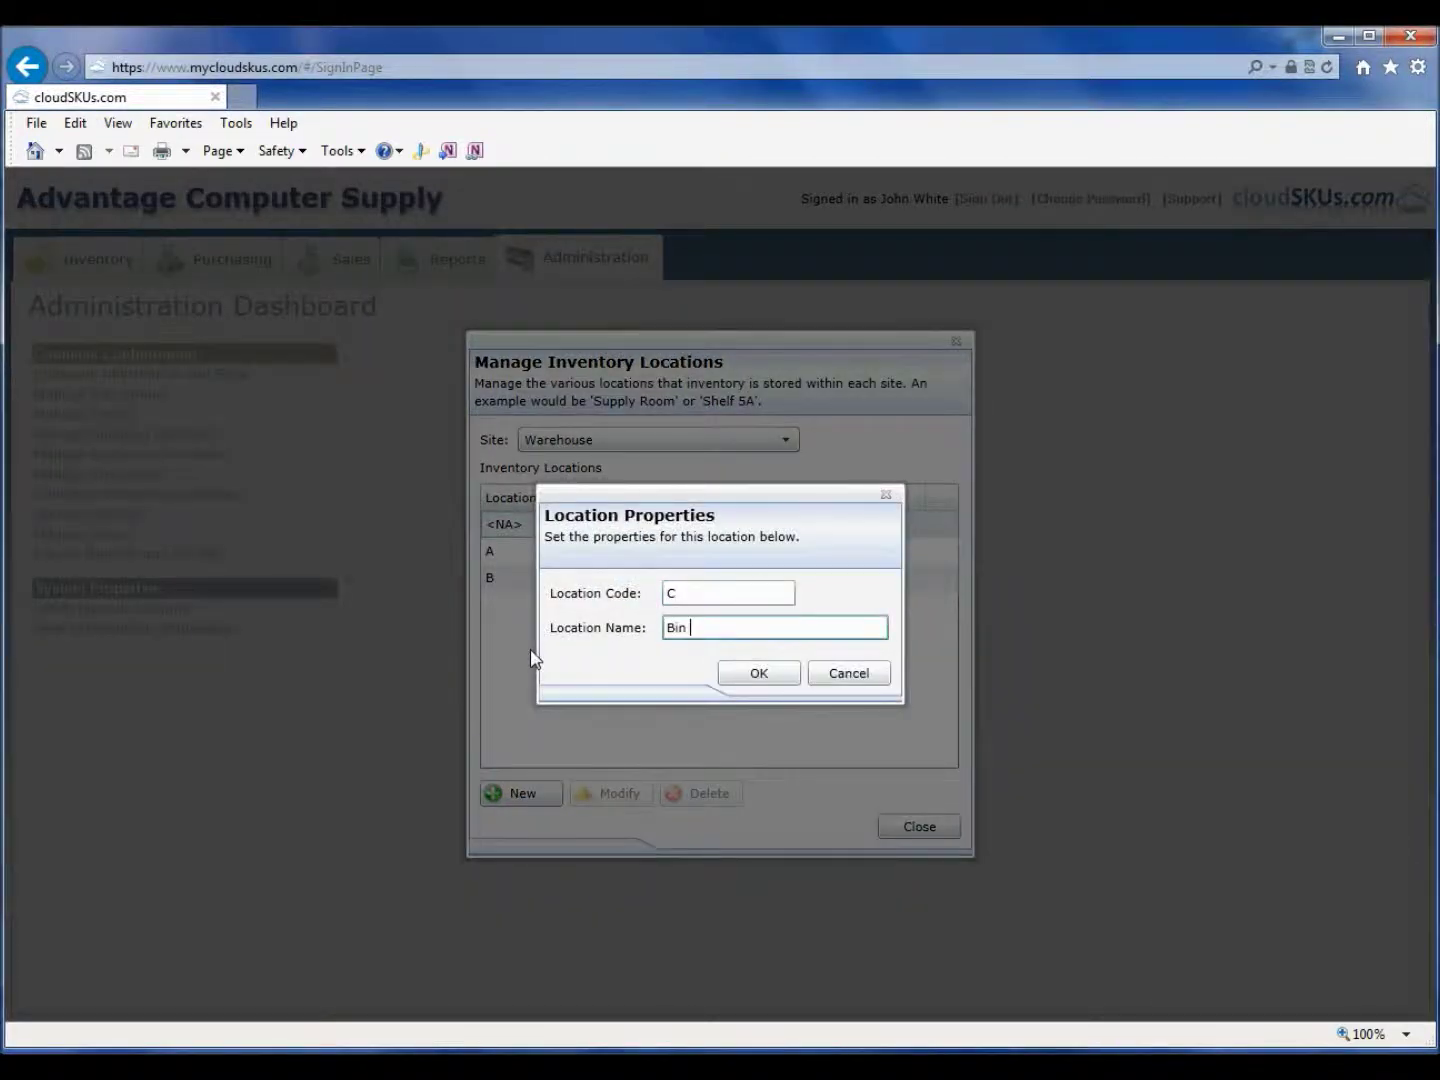
key("Return")
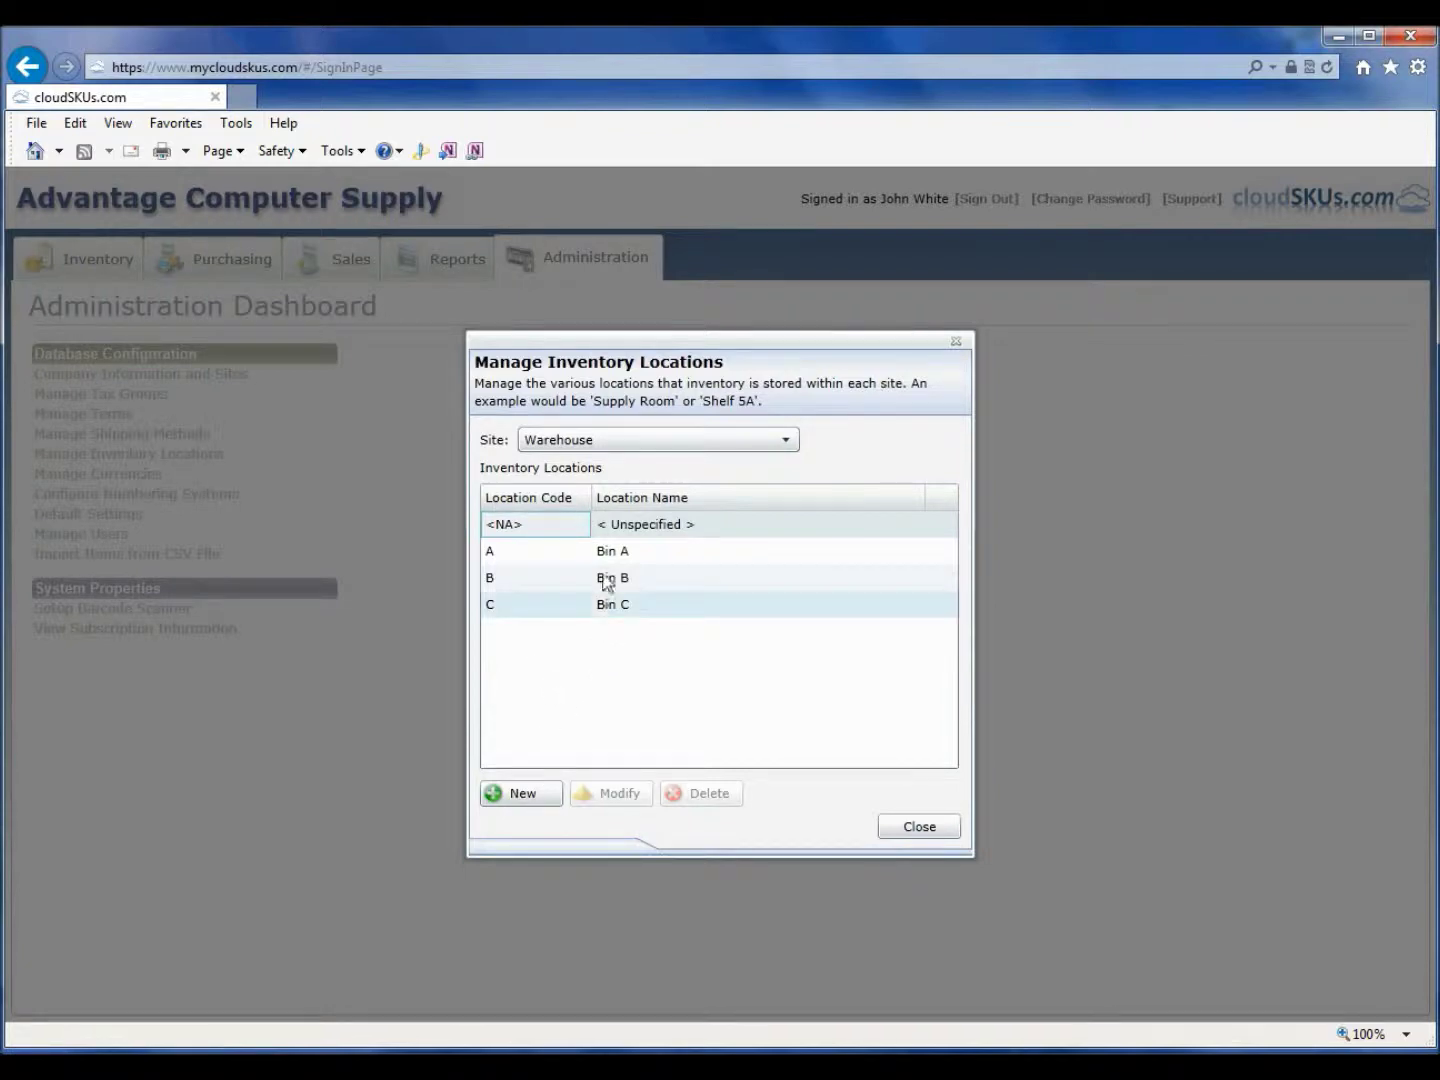
Step: Switch to the Store site and add location A1 named Aisle 1
left_click(781, 443)
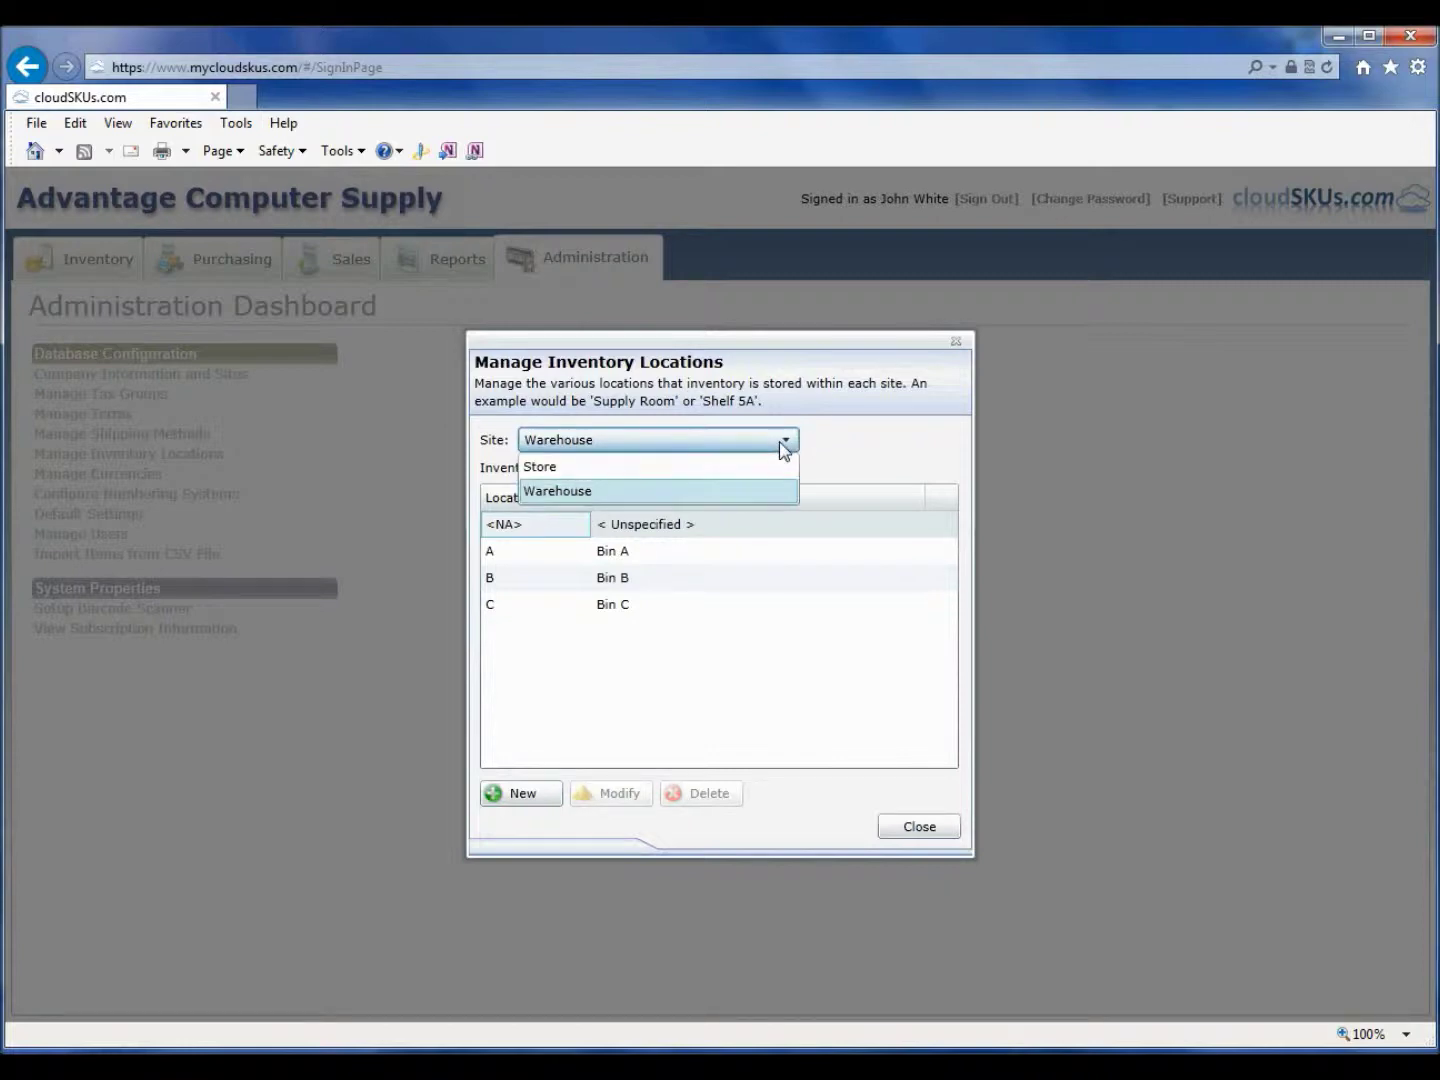
left_click(587, 466)
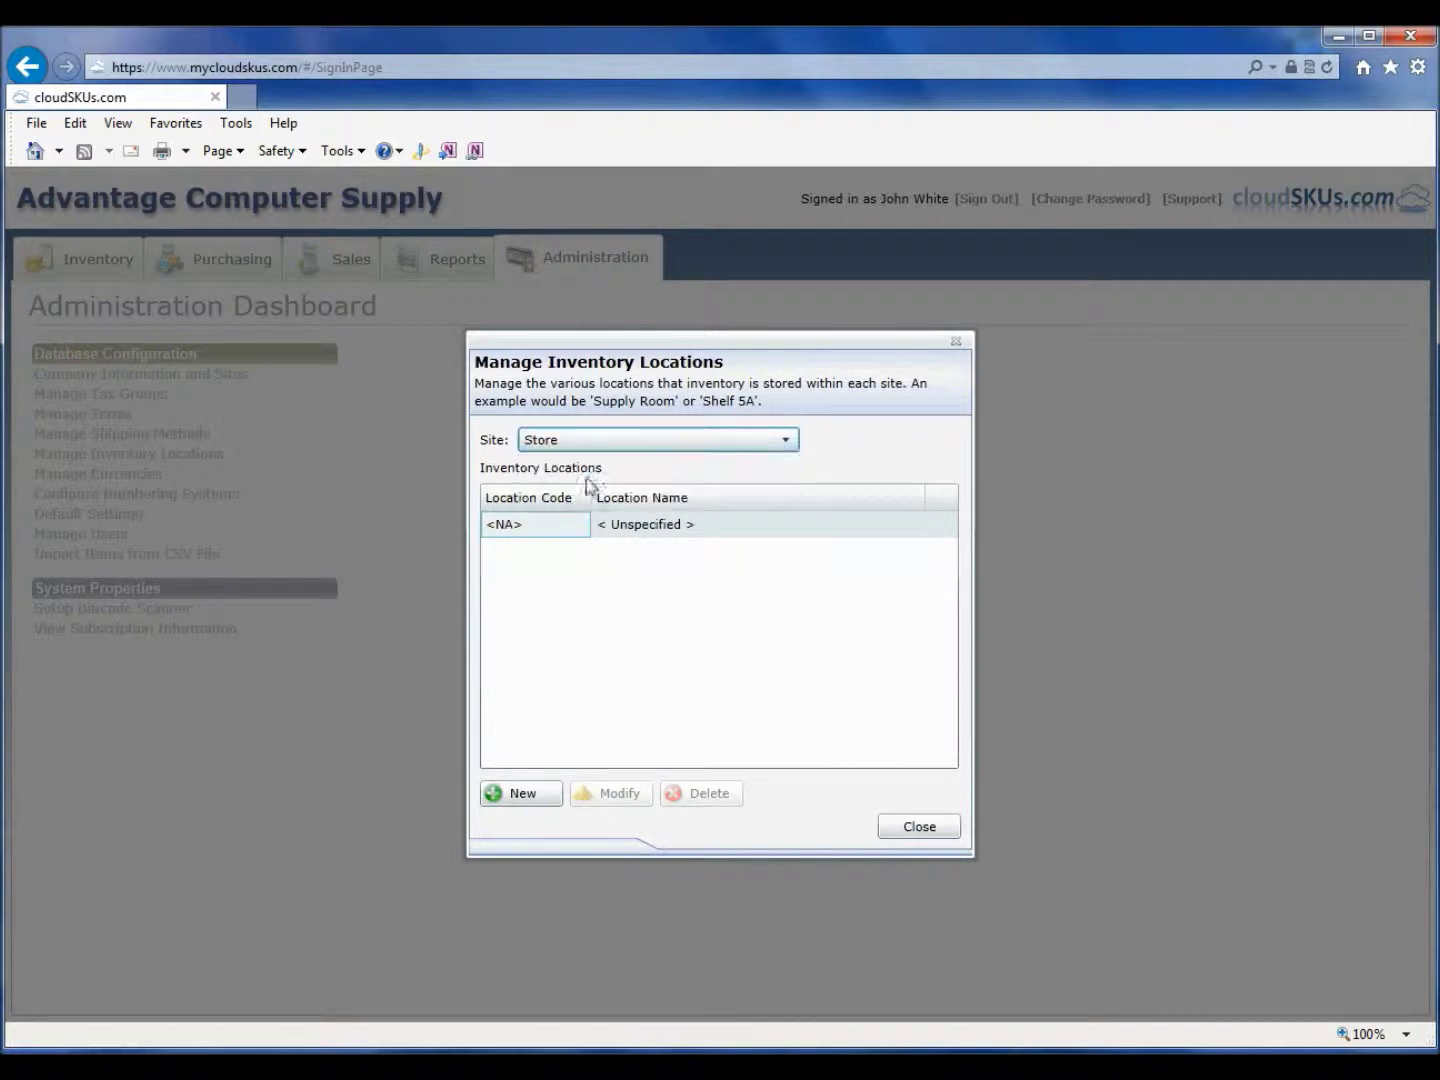
left_click(531, 792)
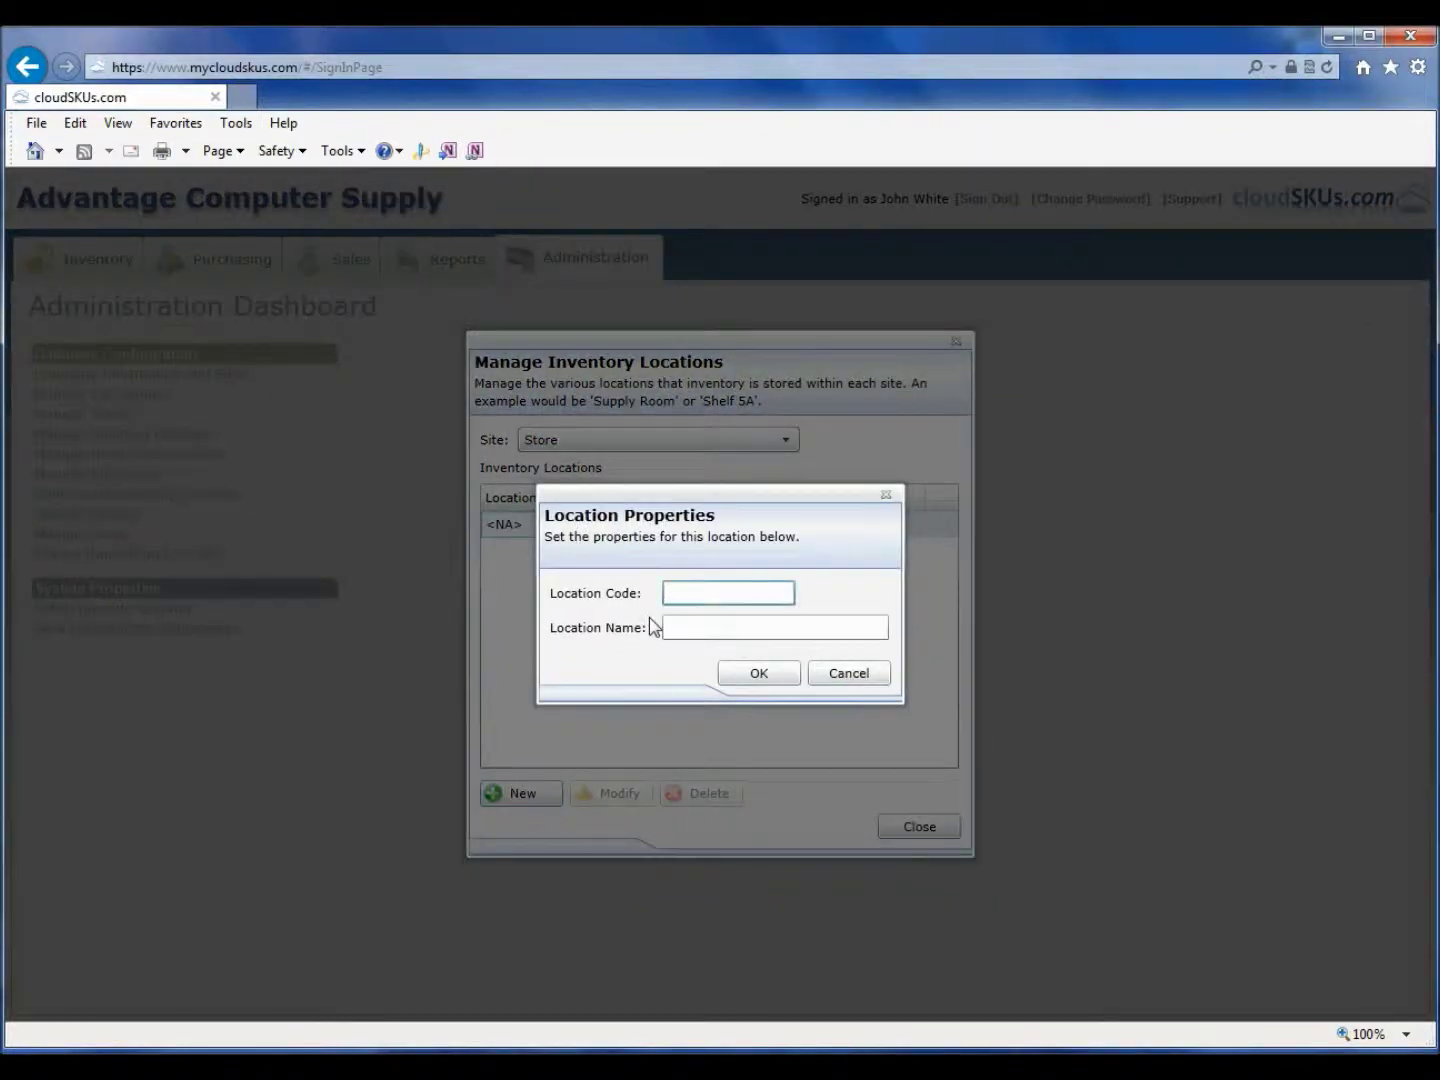
type("A1")
key("Tab")
type("Aisle 1")
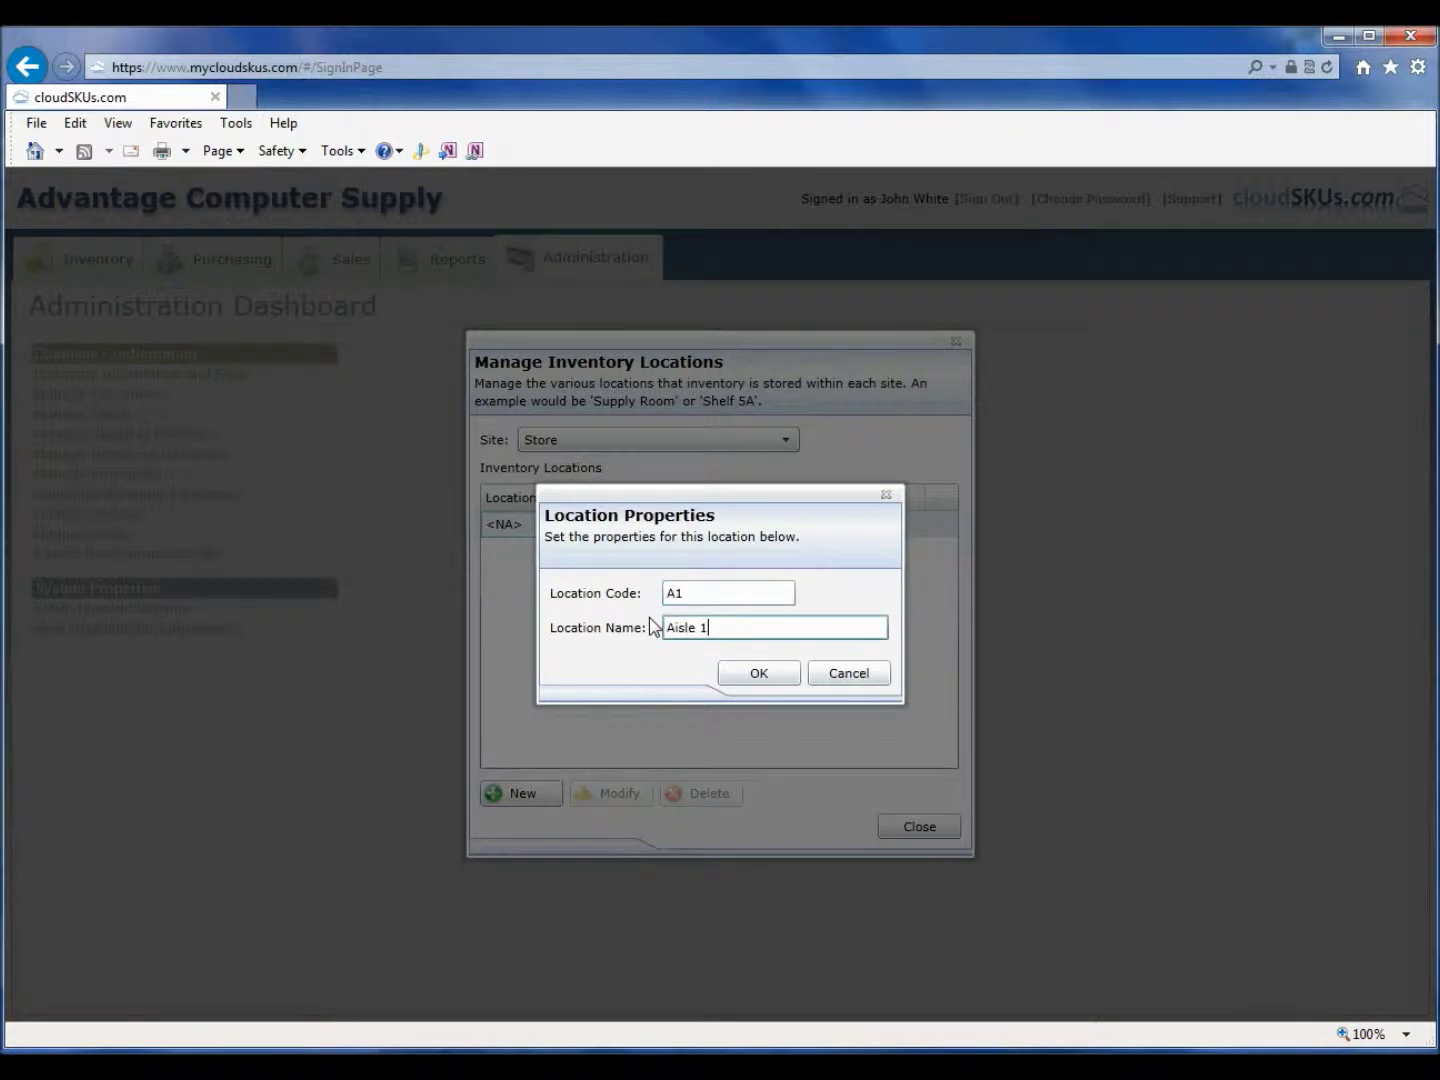
key("ctrl+a")
left_click(766, 676)
Step: Add Store locations A2 (Aisle 2) and A3 (Aisle 3), then close the locations window
left_click(530, 796)
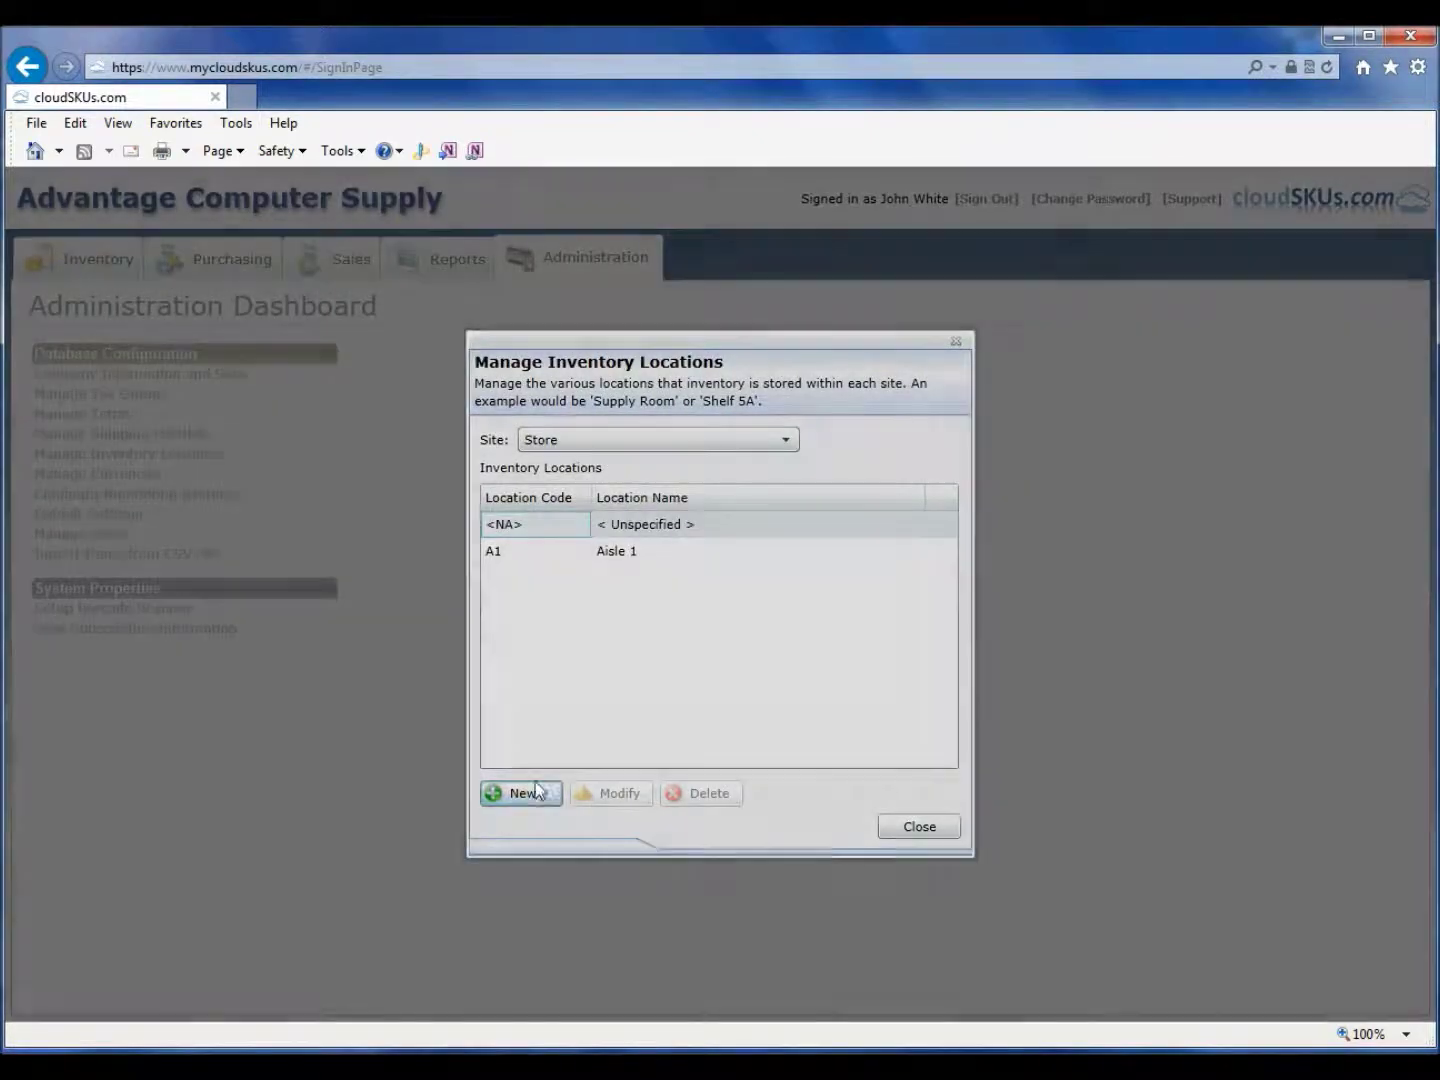
type("A2")
left_click(692, 625)
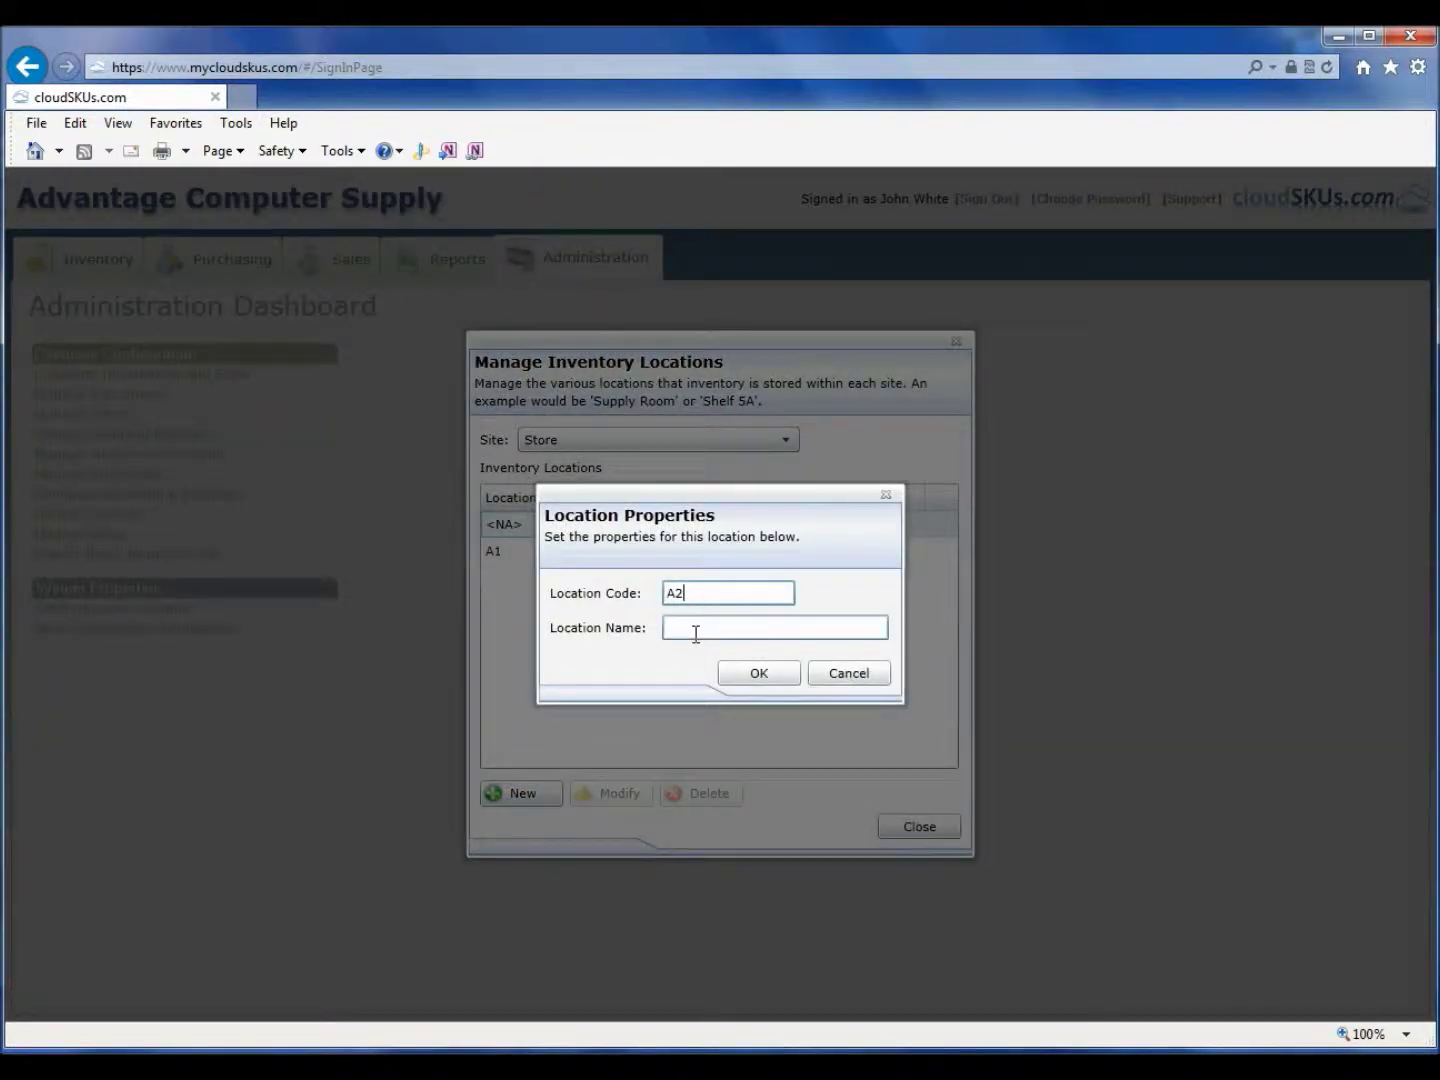
type("Aisle 1")
left_click(755, 673)
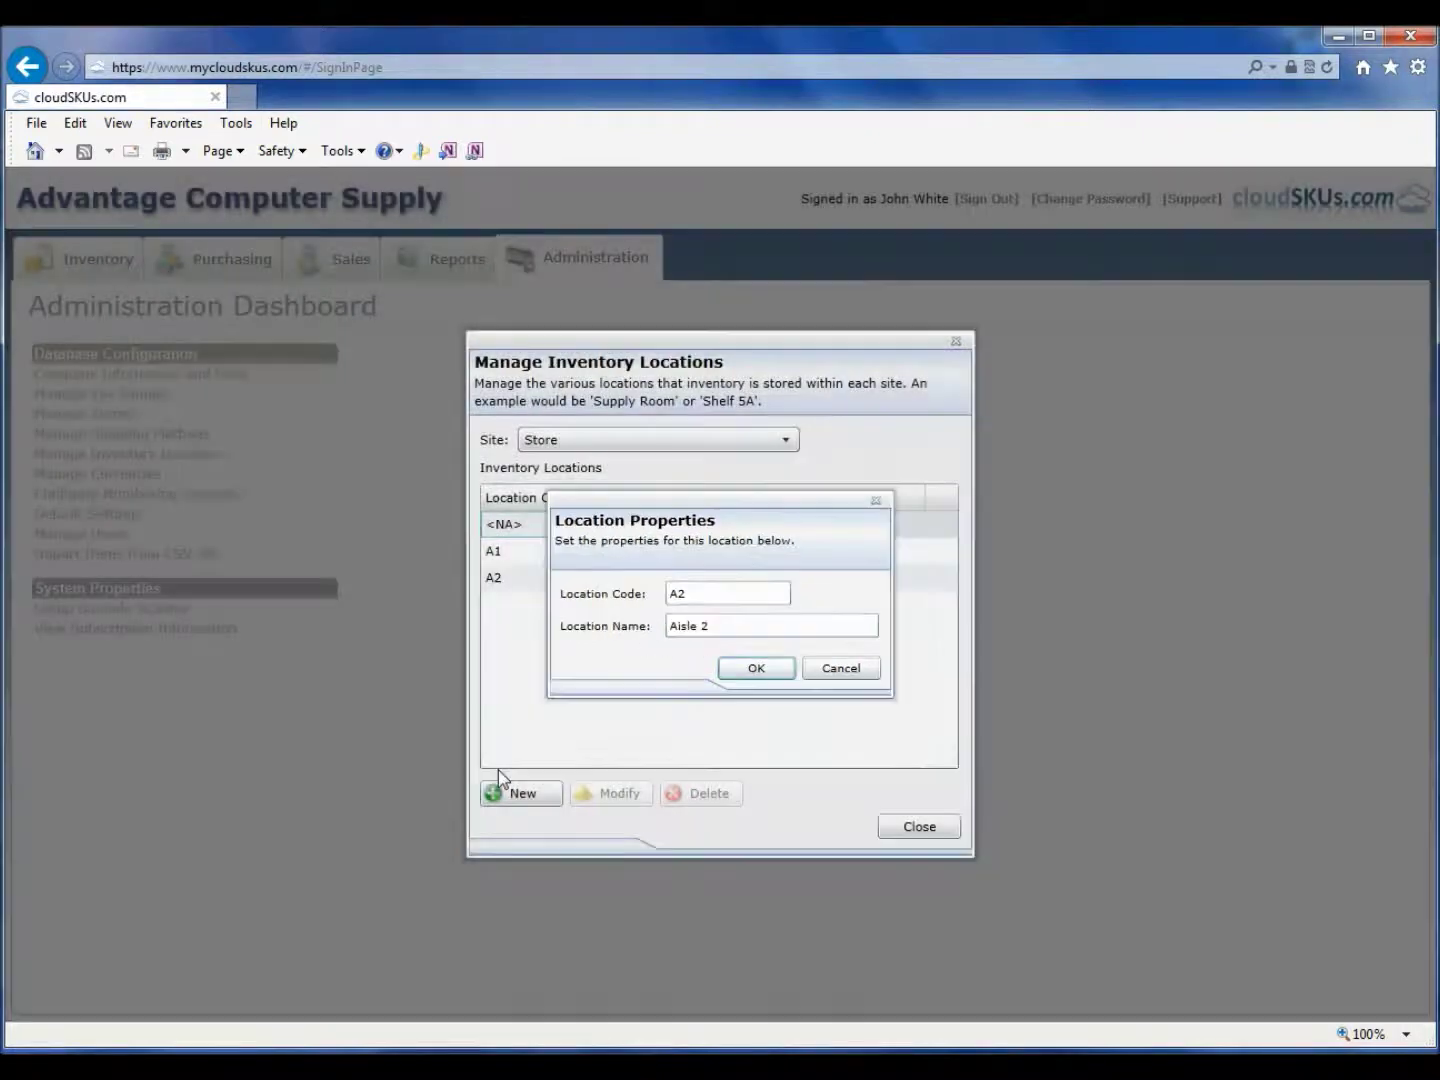
left_click(521, 794)
type("A")
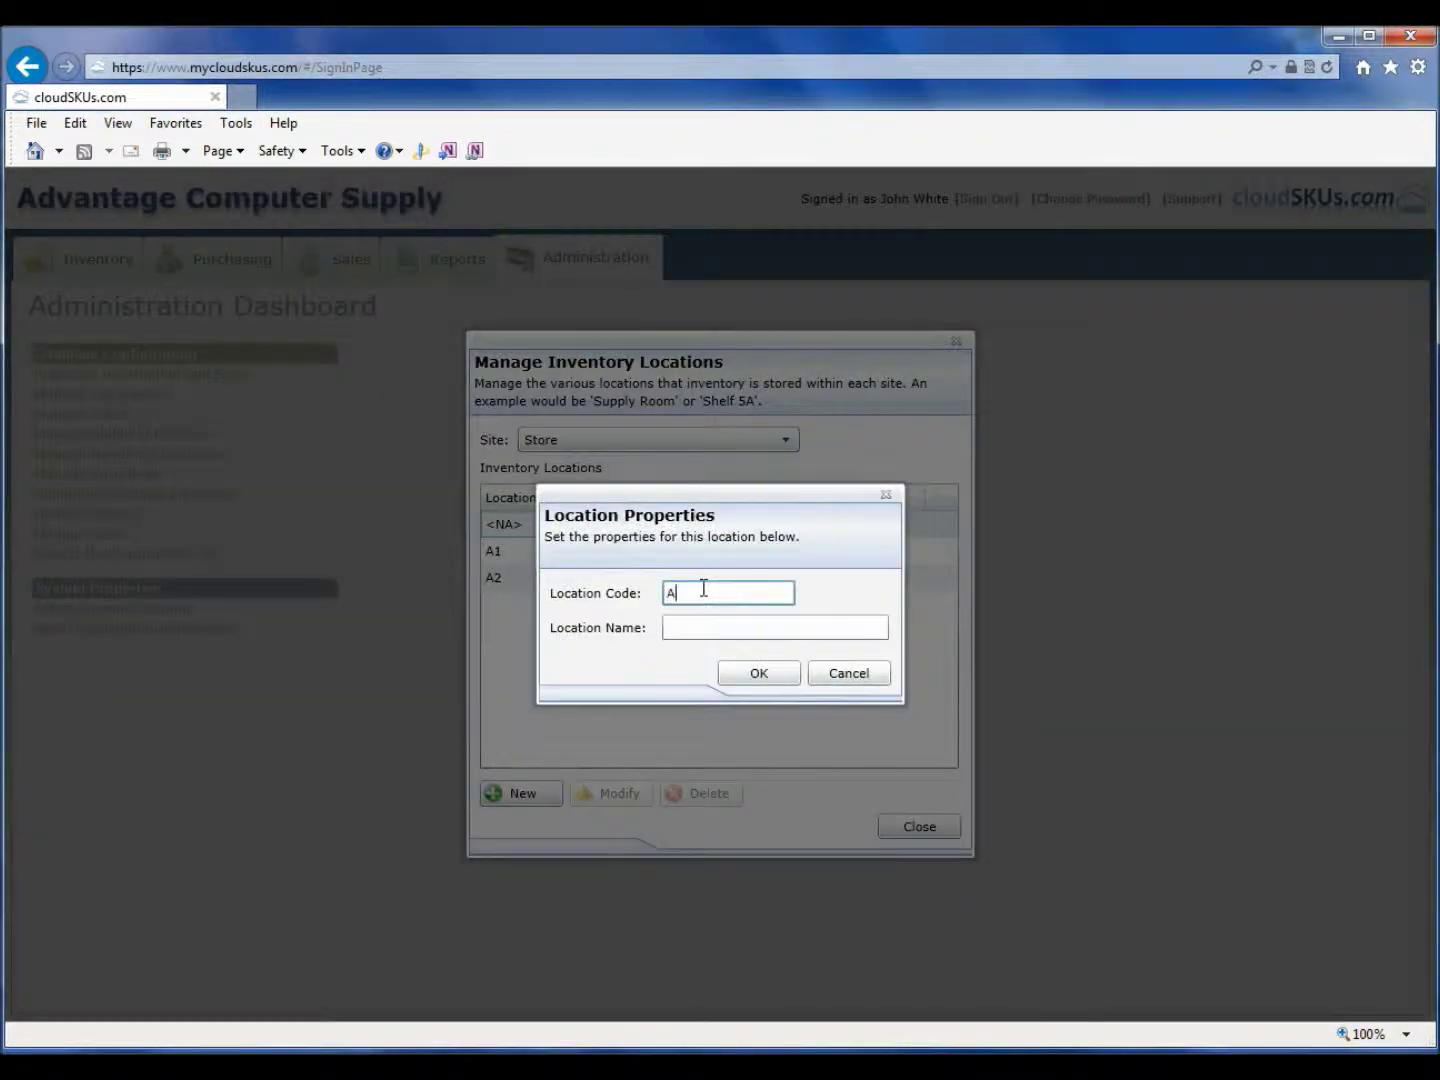
type("3")
key("Tab")
type("Aisle 1")
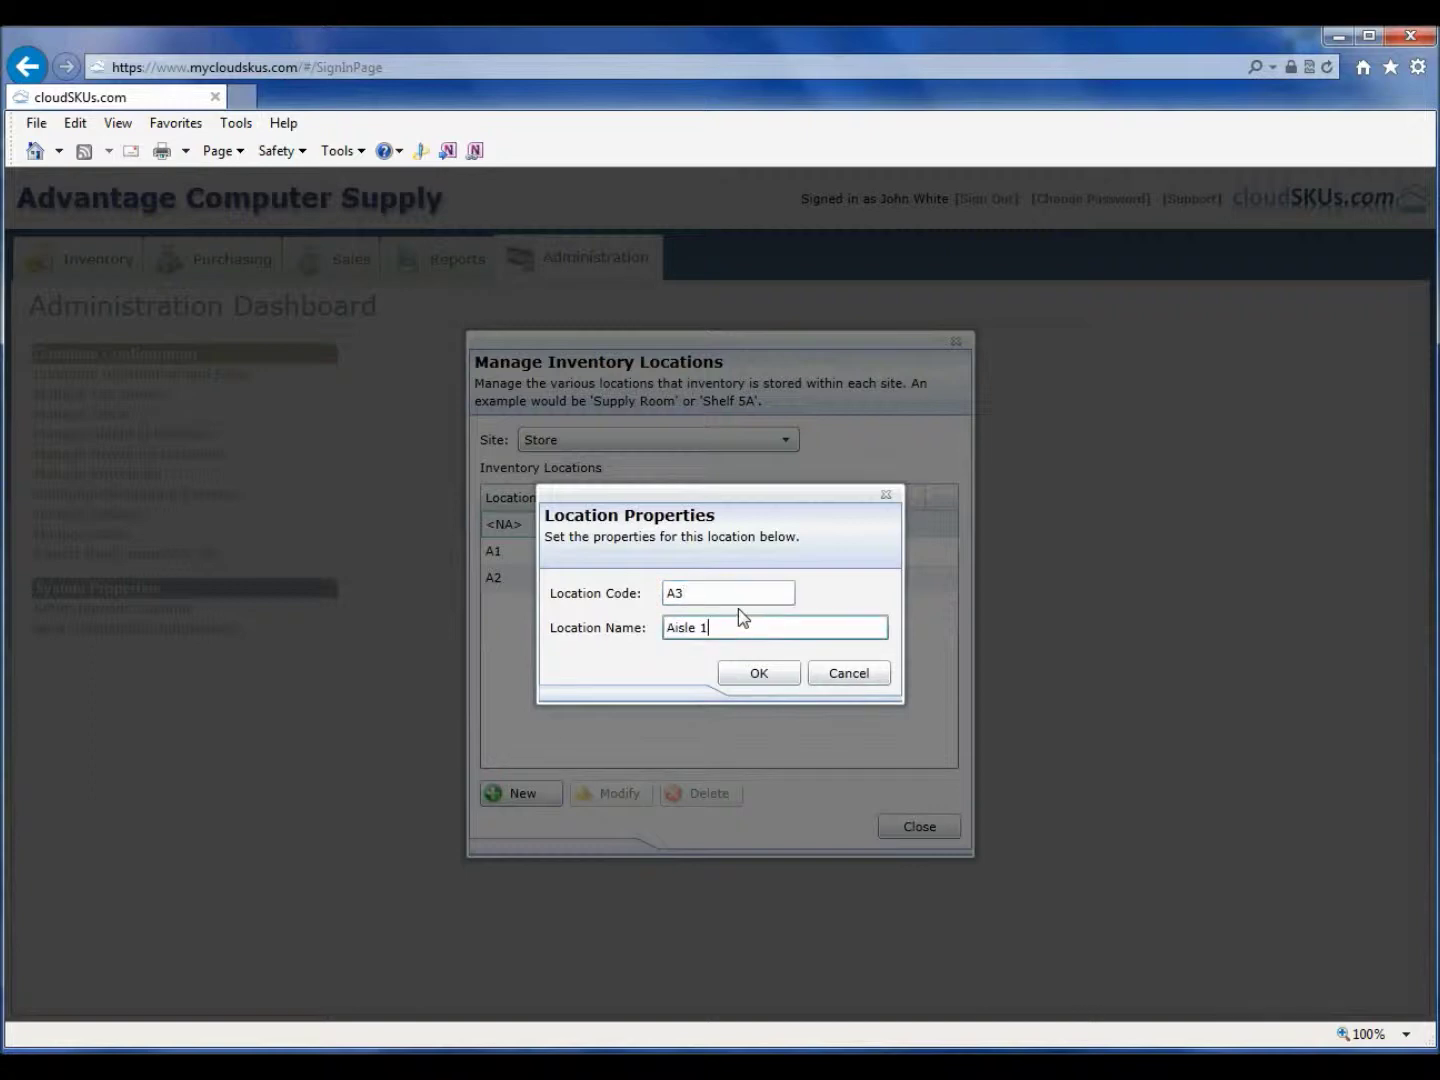
key("BackSpace")
type("3")
key("Return")
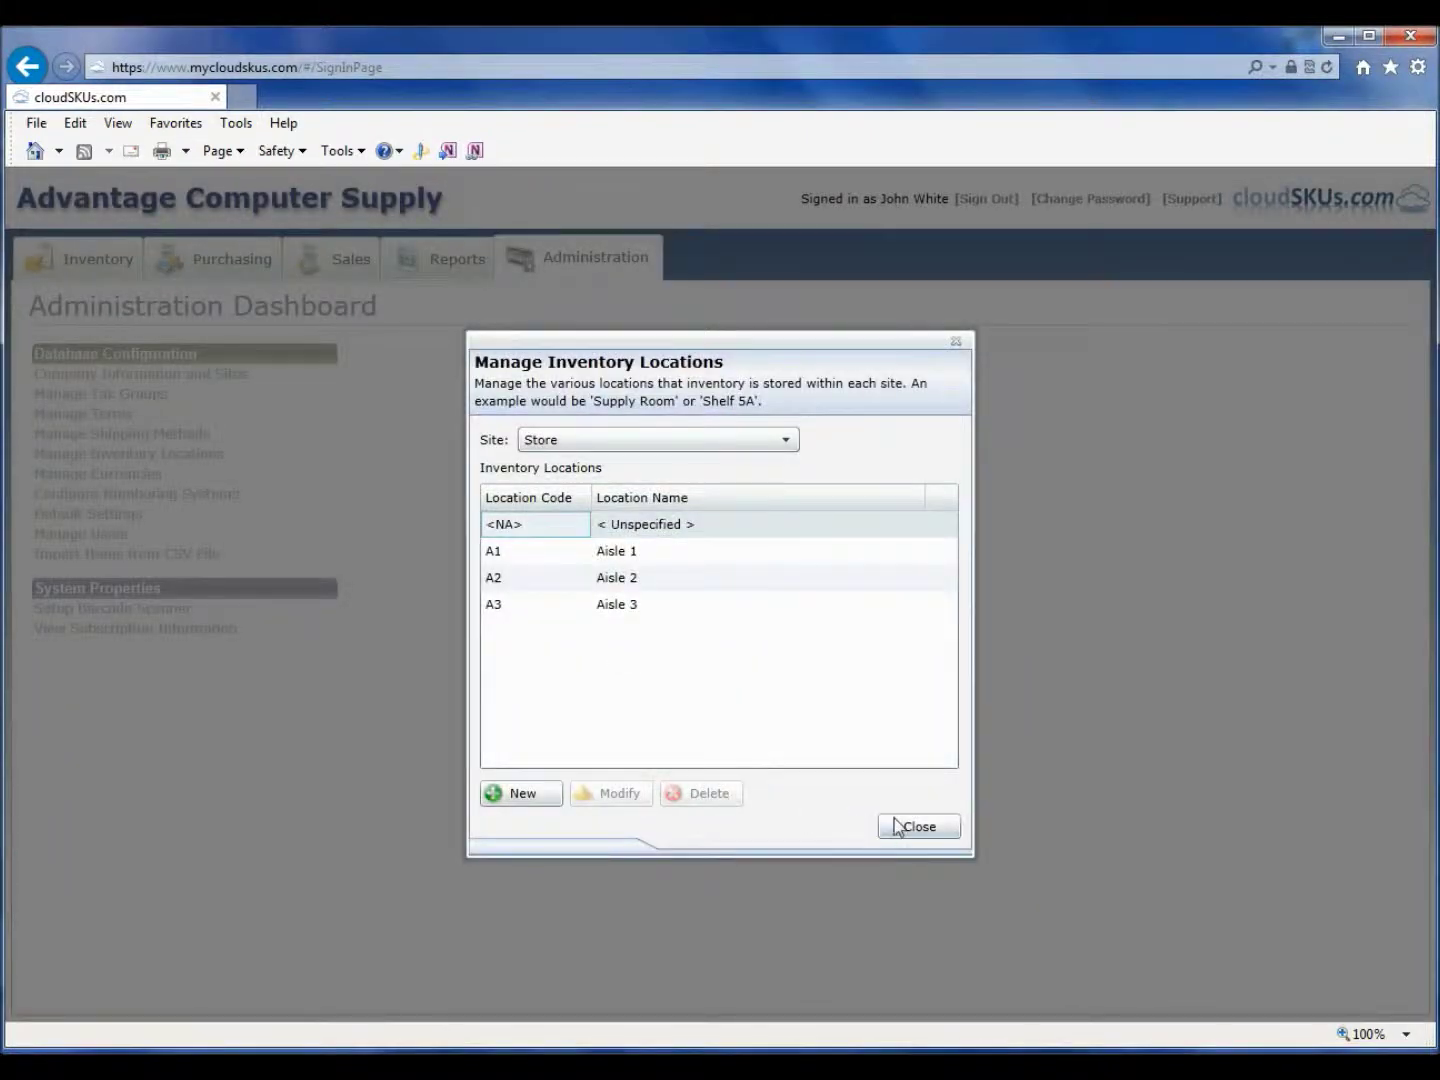
left_click(897, 825)
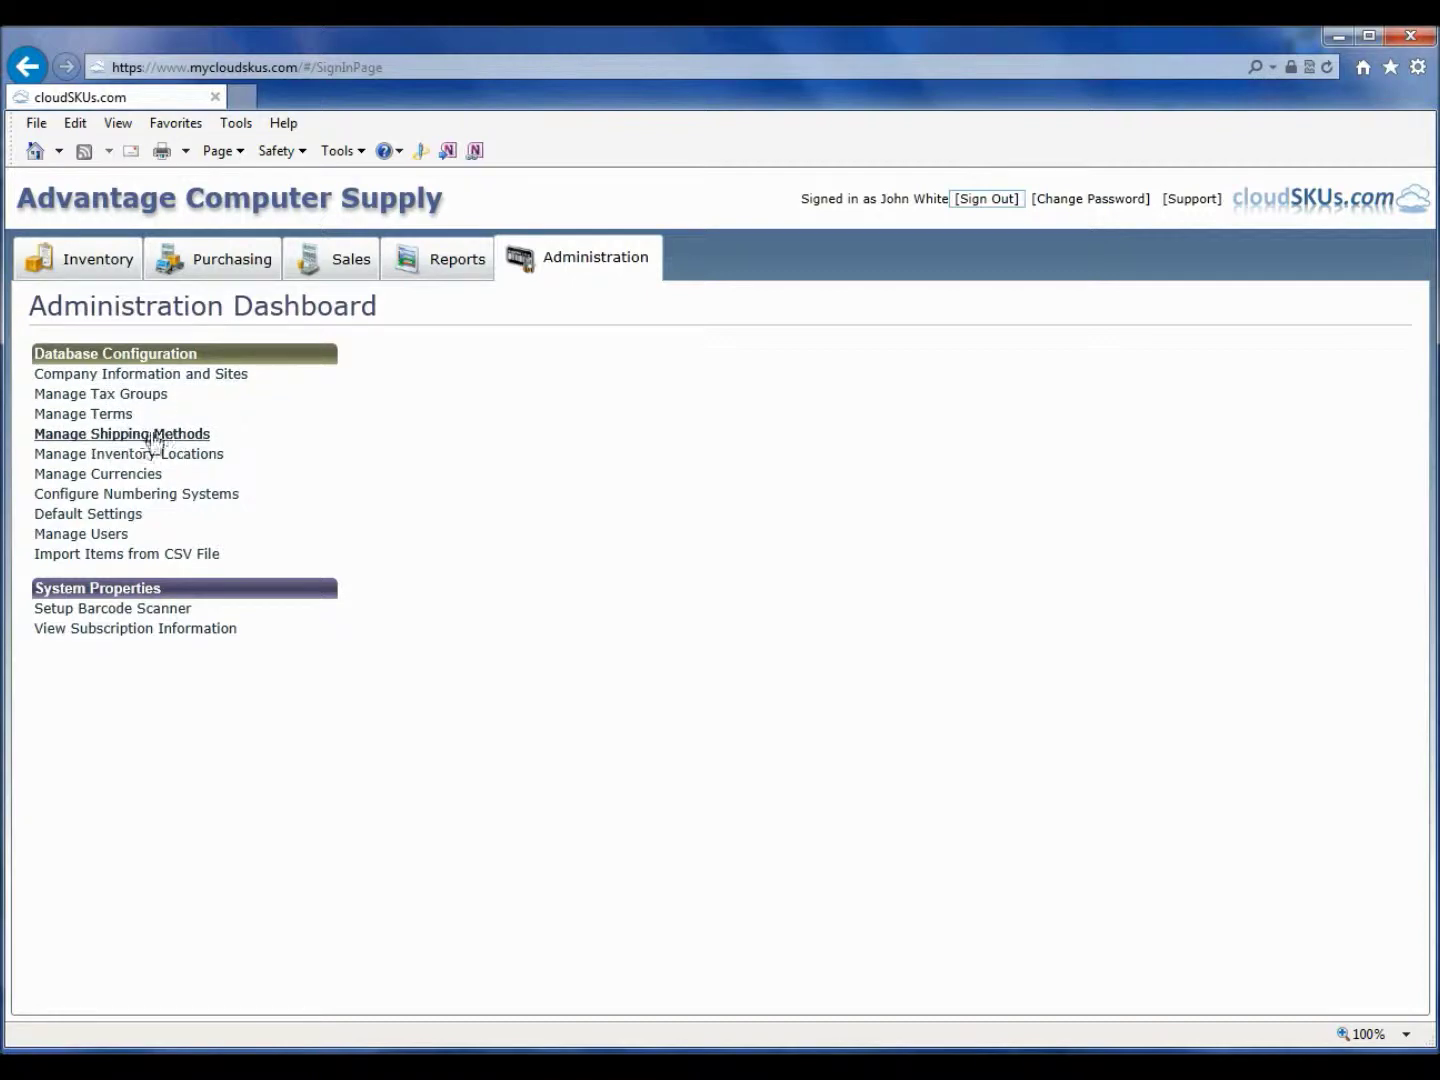
Step: Save default settings with FIFO tracking, customer tax group Standard Sales Tax, and freight By Lineitem Cost
left_click(112, 515)
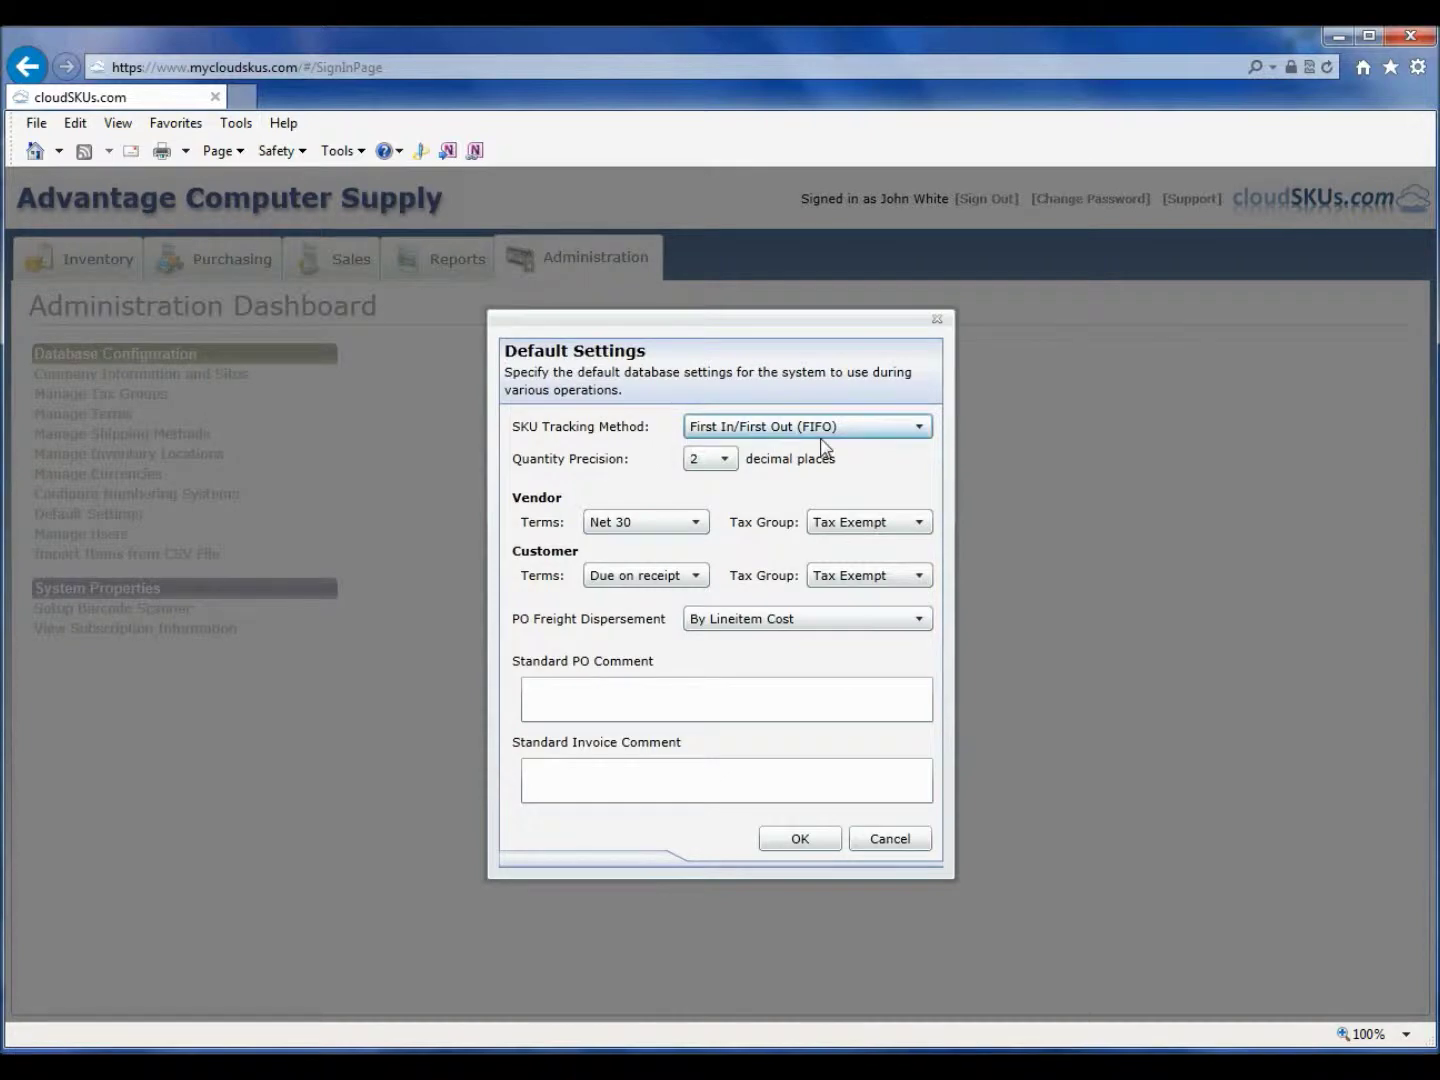
left_click(913, 435)
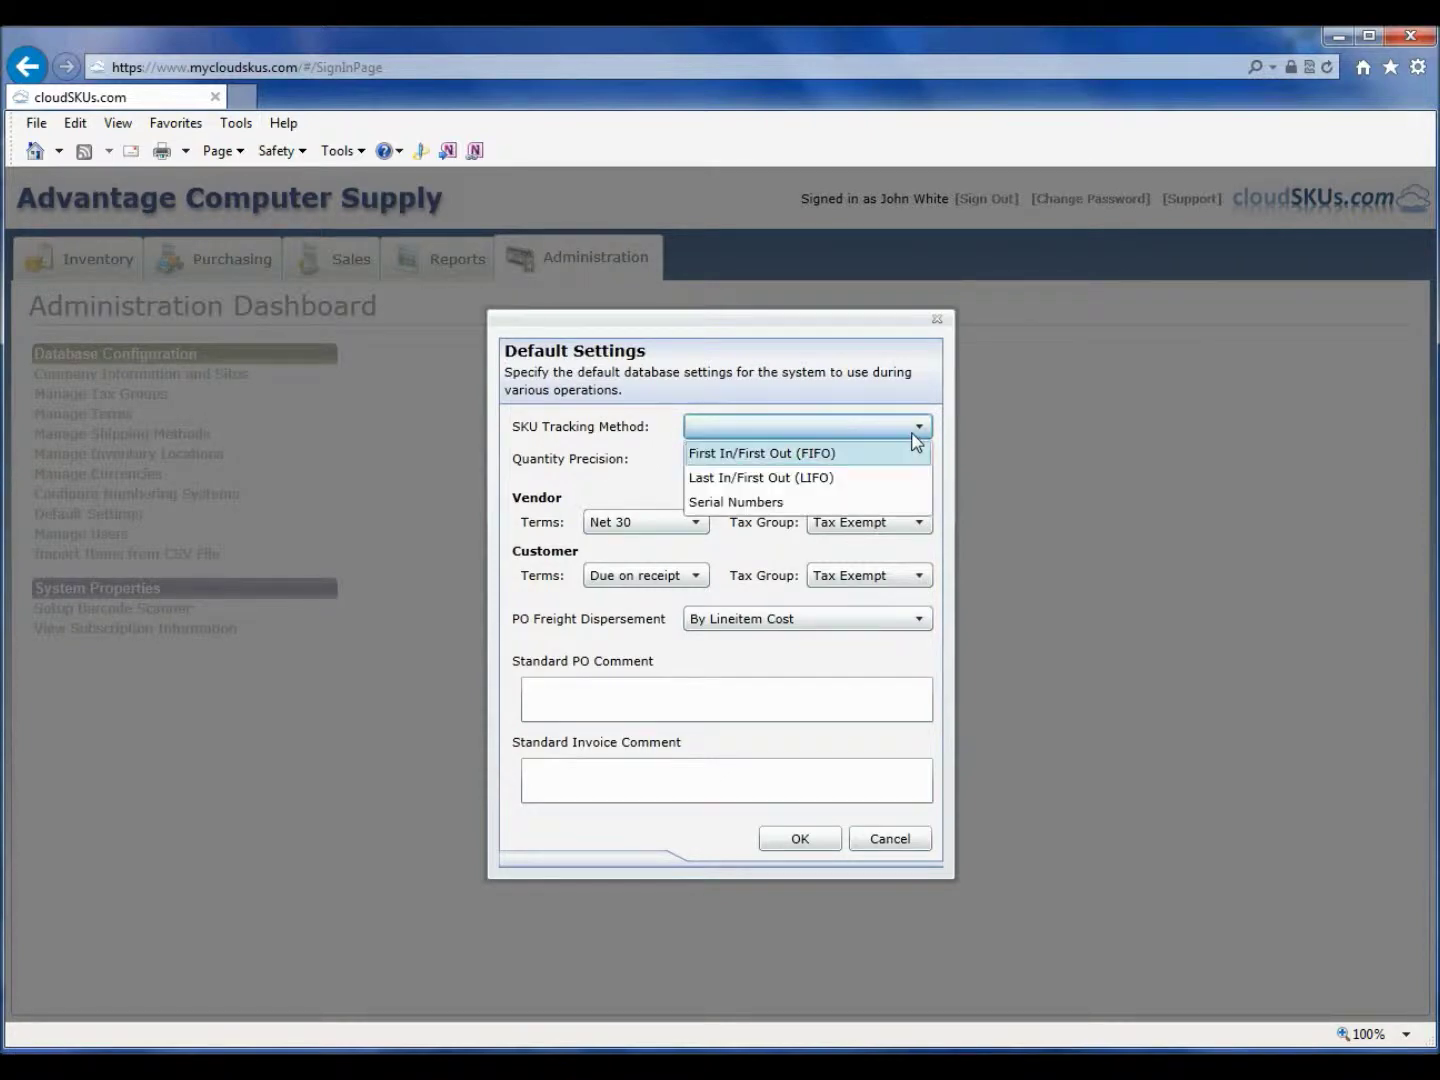
left_click(914, 436)
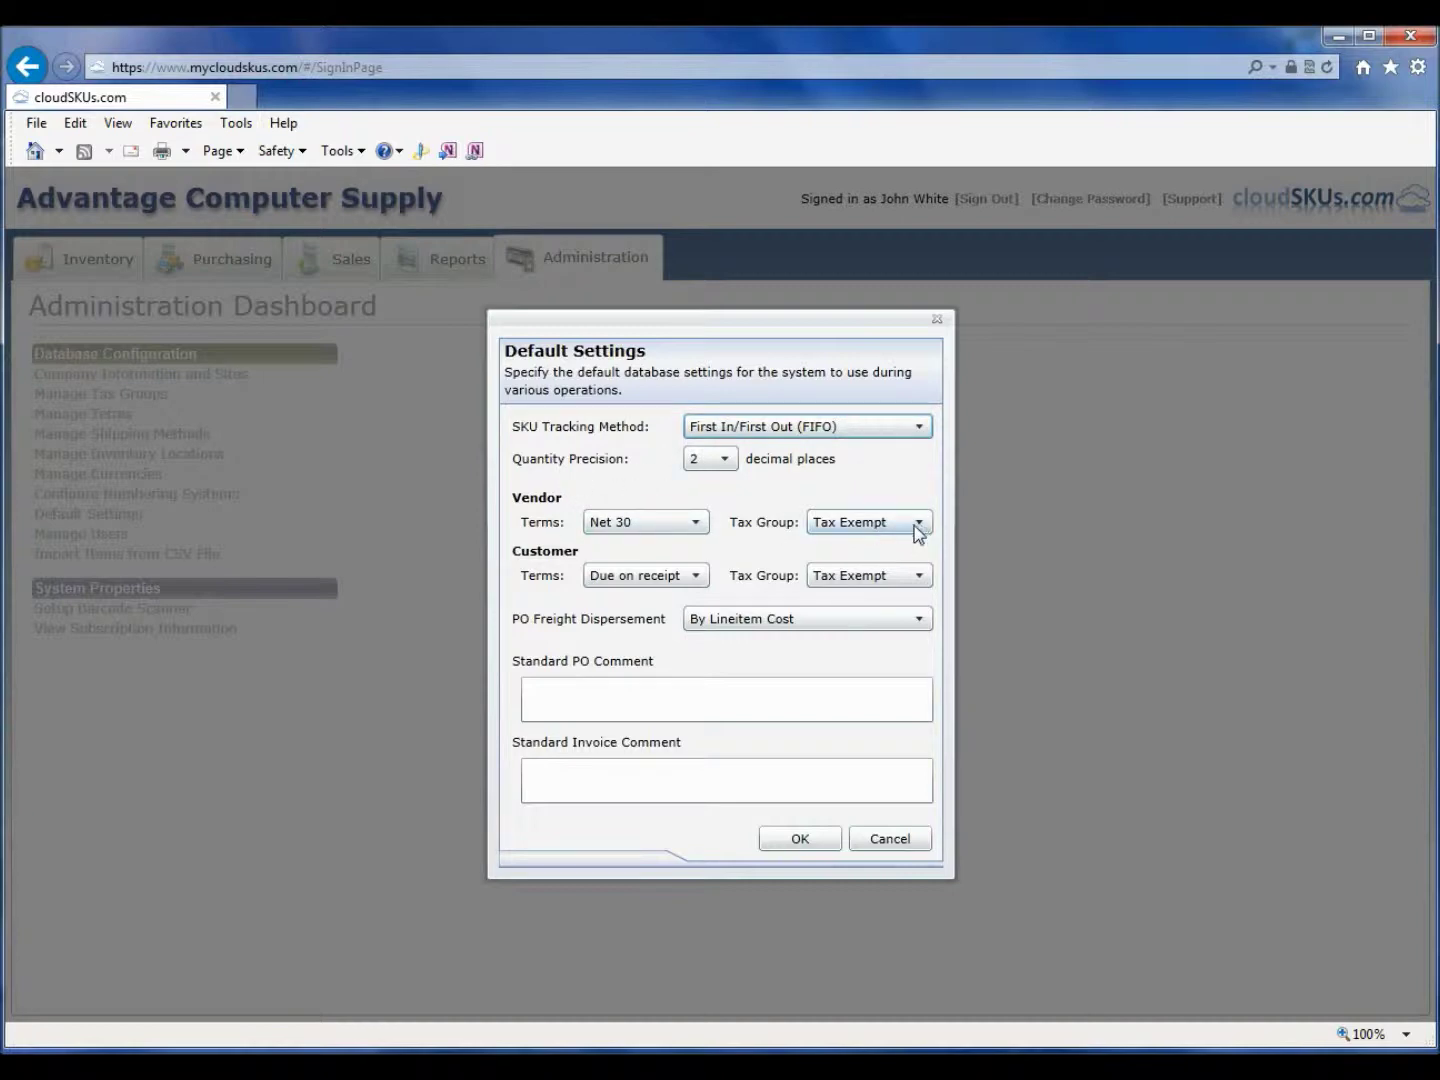
left_click(917, 577)
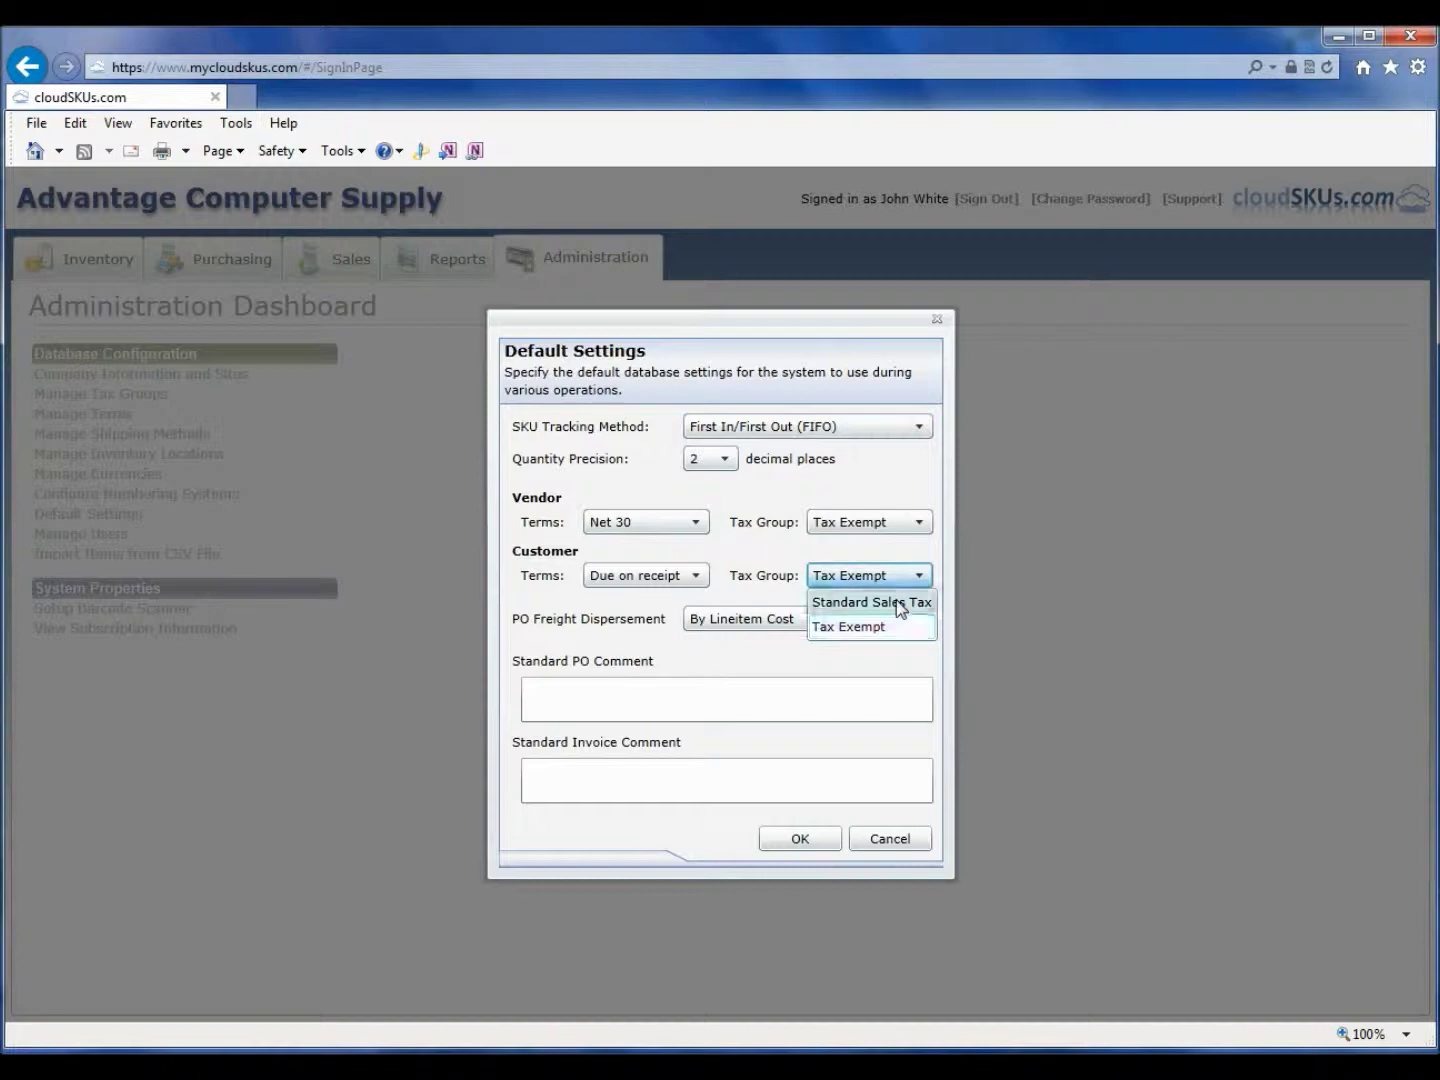
left_click(898, 604)
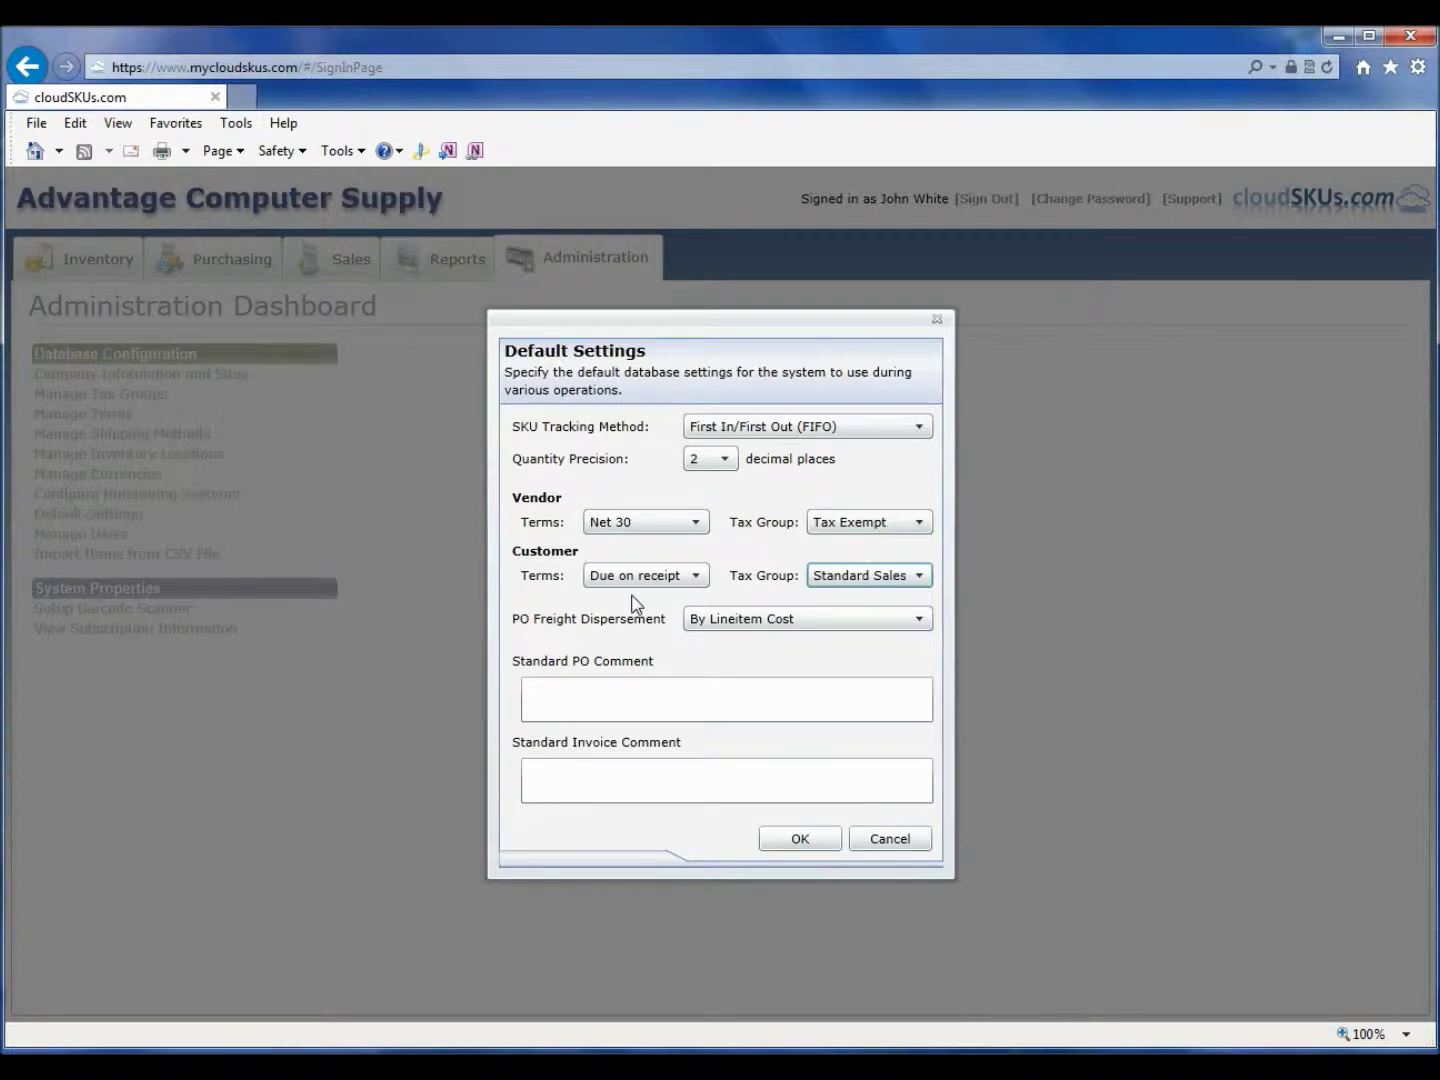
left_click(918, 620)
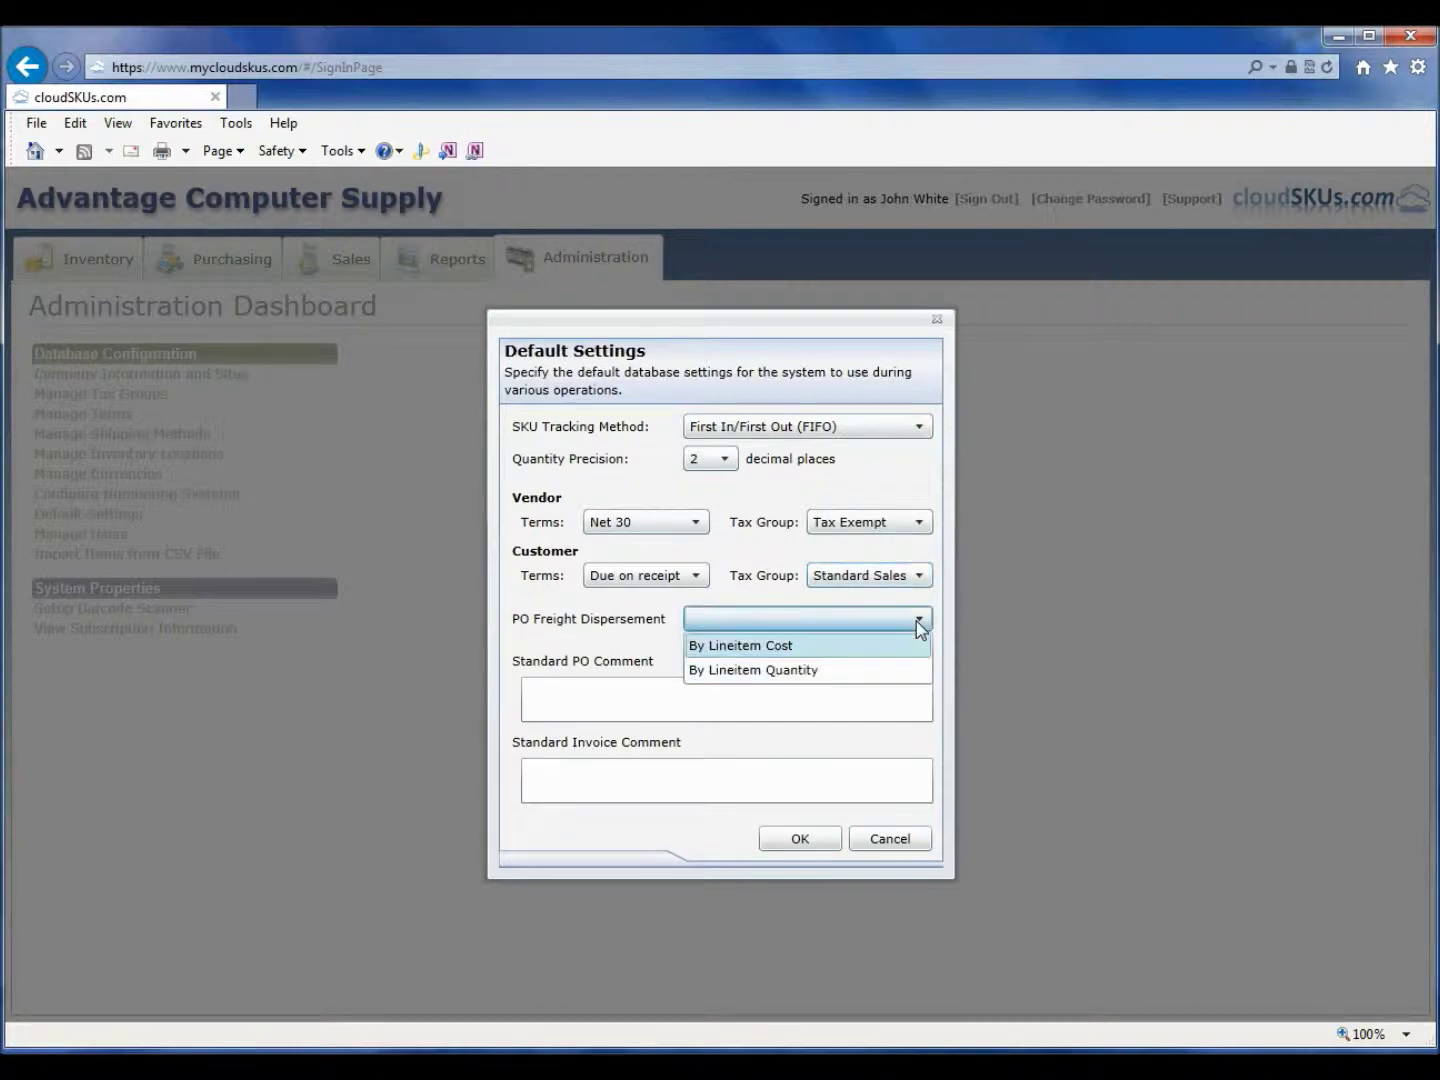
left_click(842, 655)
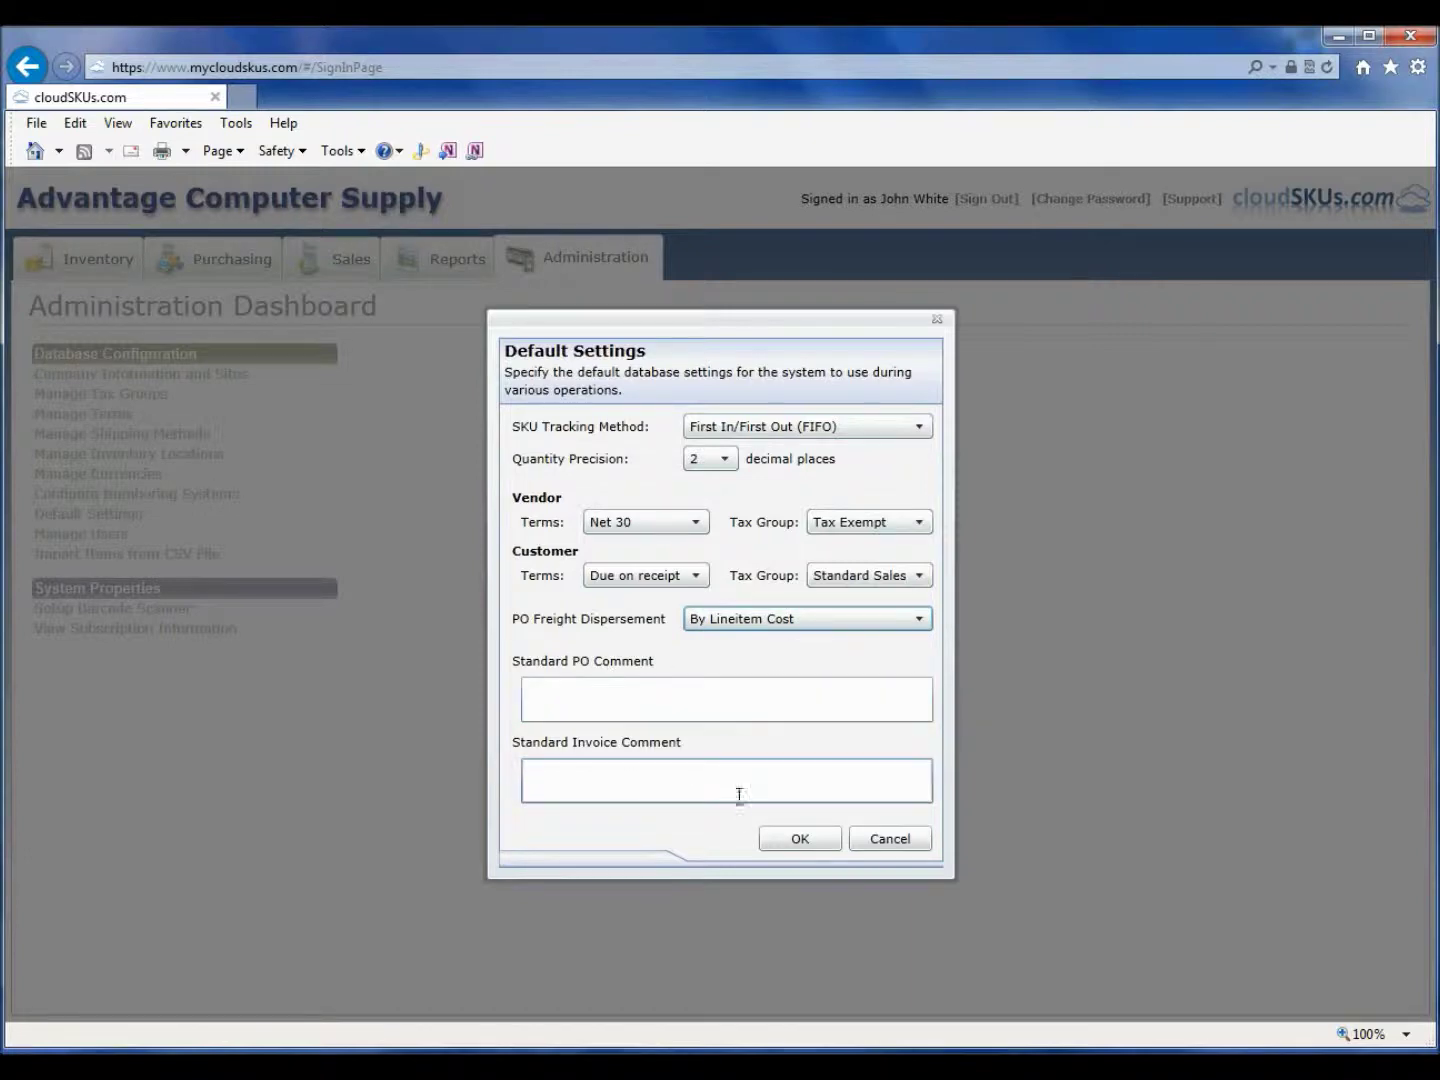
left_click(800, 843)
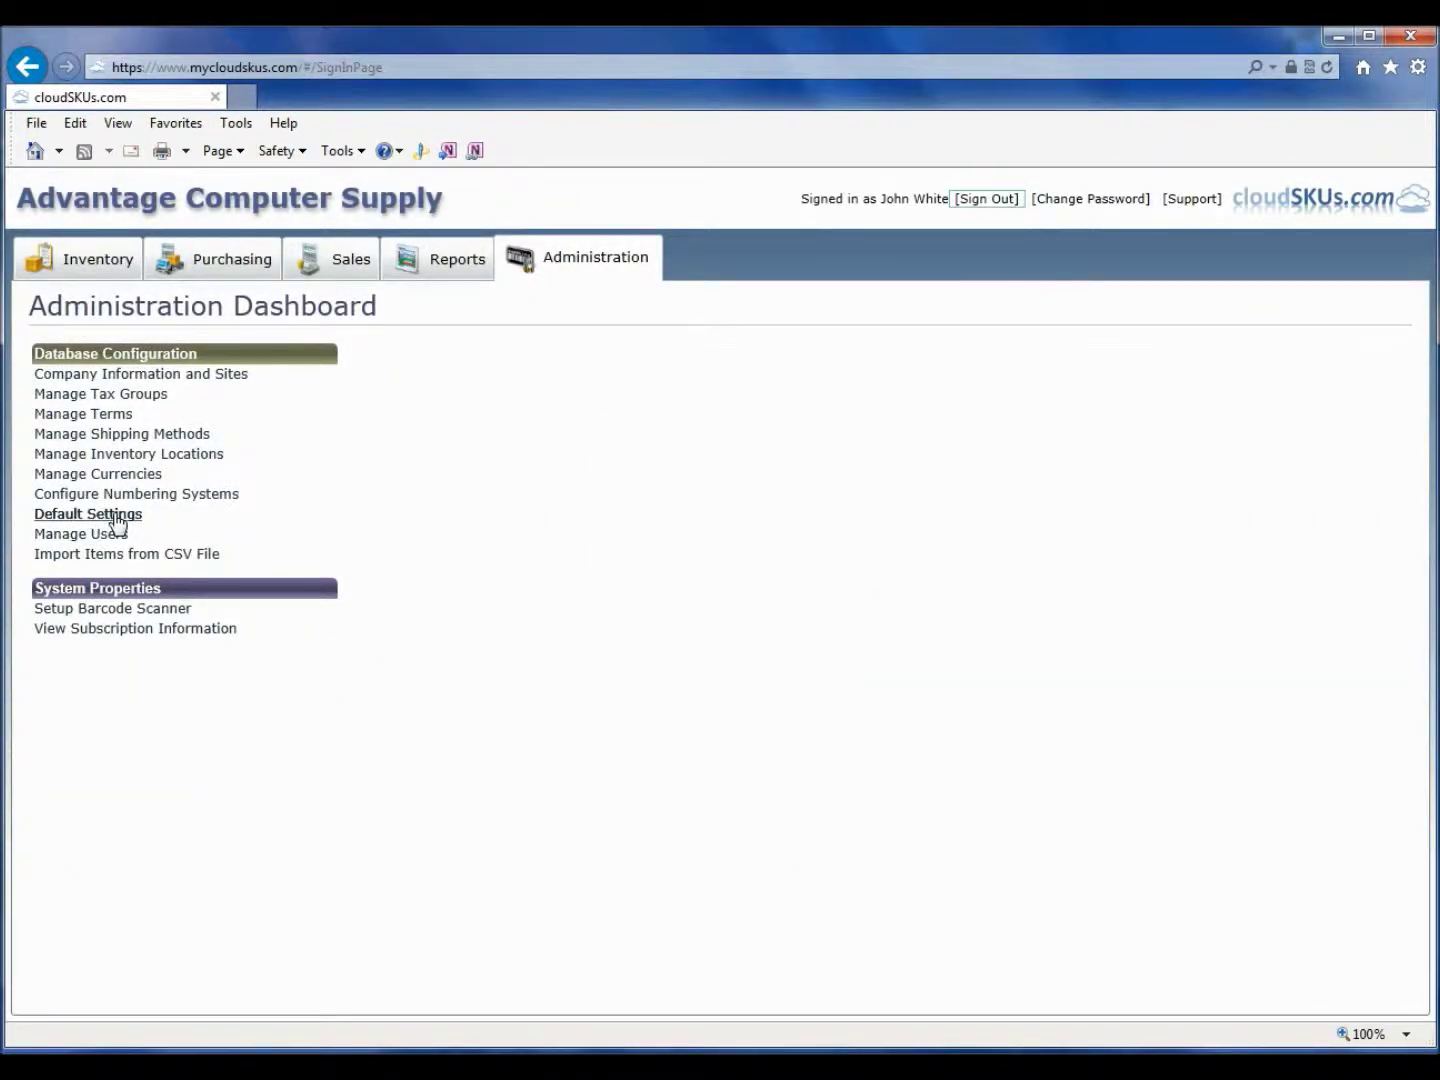
Step: In Numbering Systems, change the next Sales Order number to 18000 and save
left_click(145, 494)
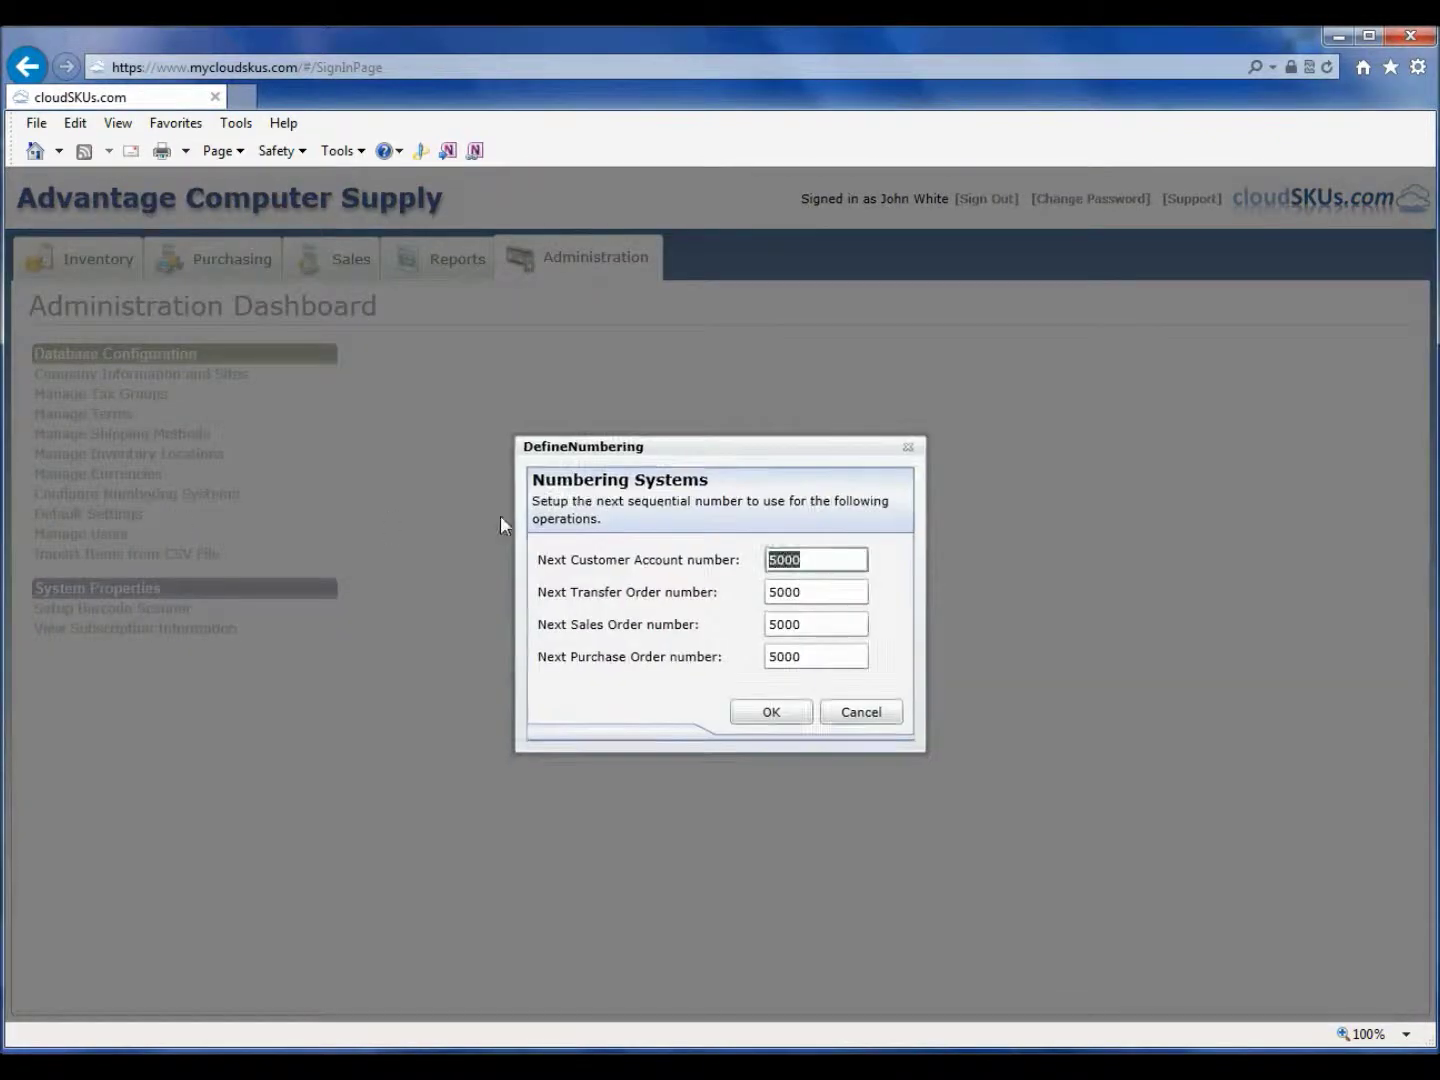
left_click(824, 561)
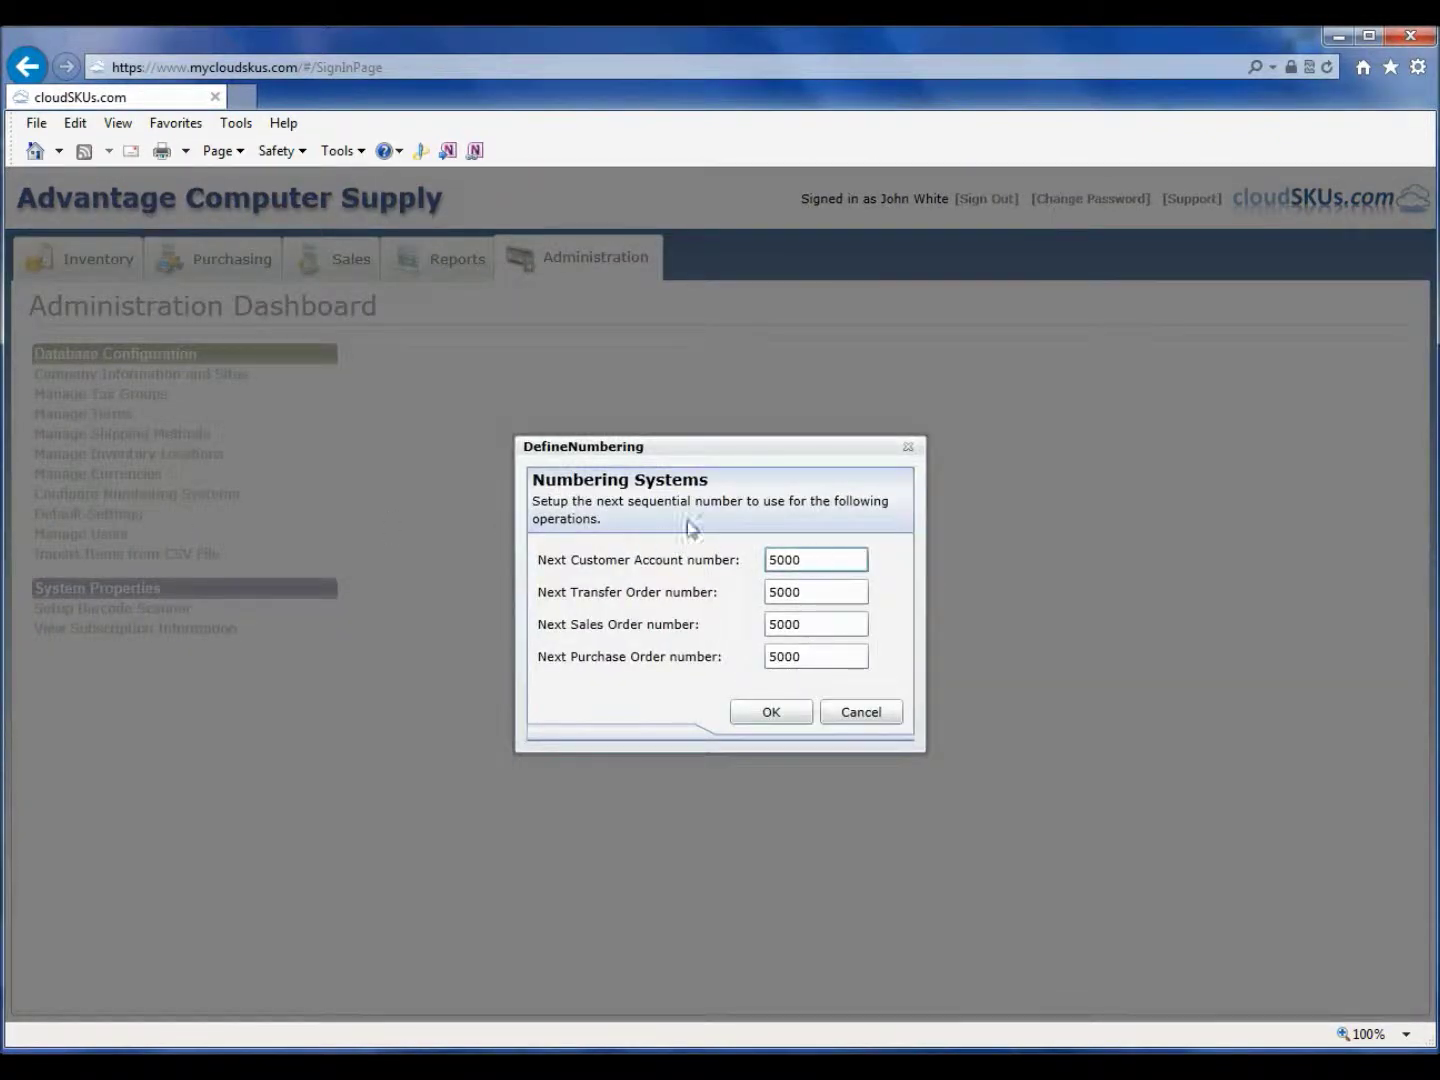
double_click(818, 622)
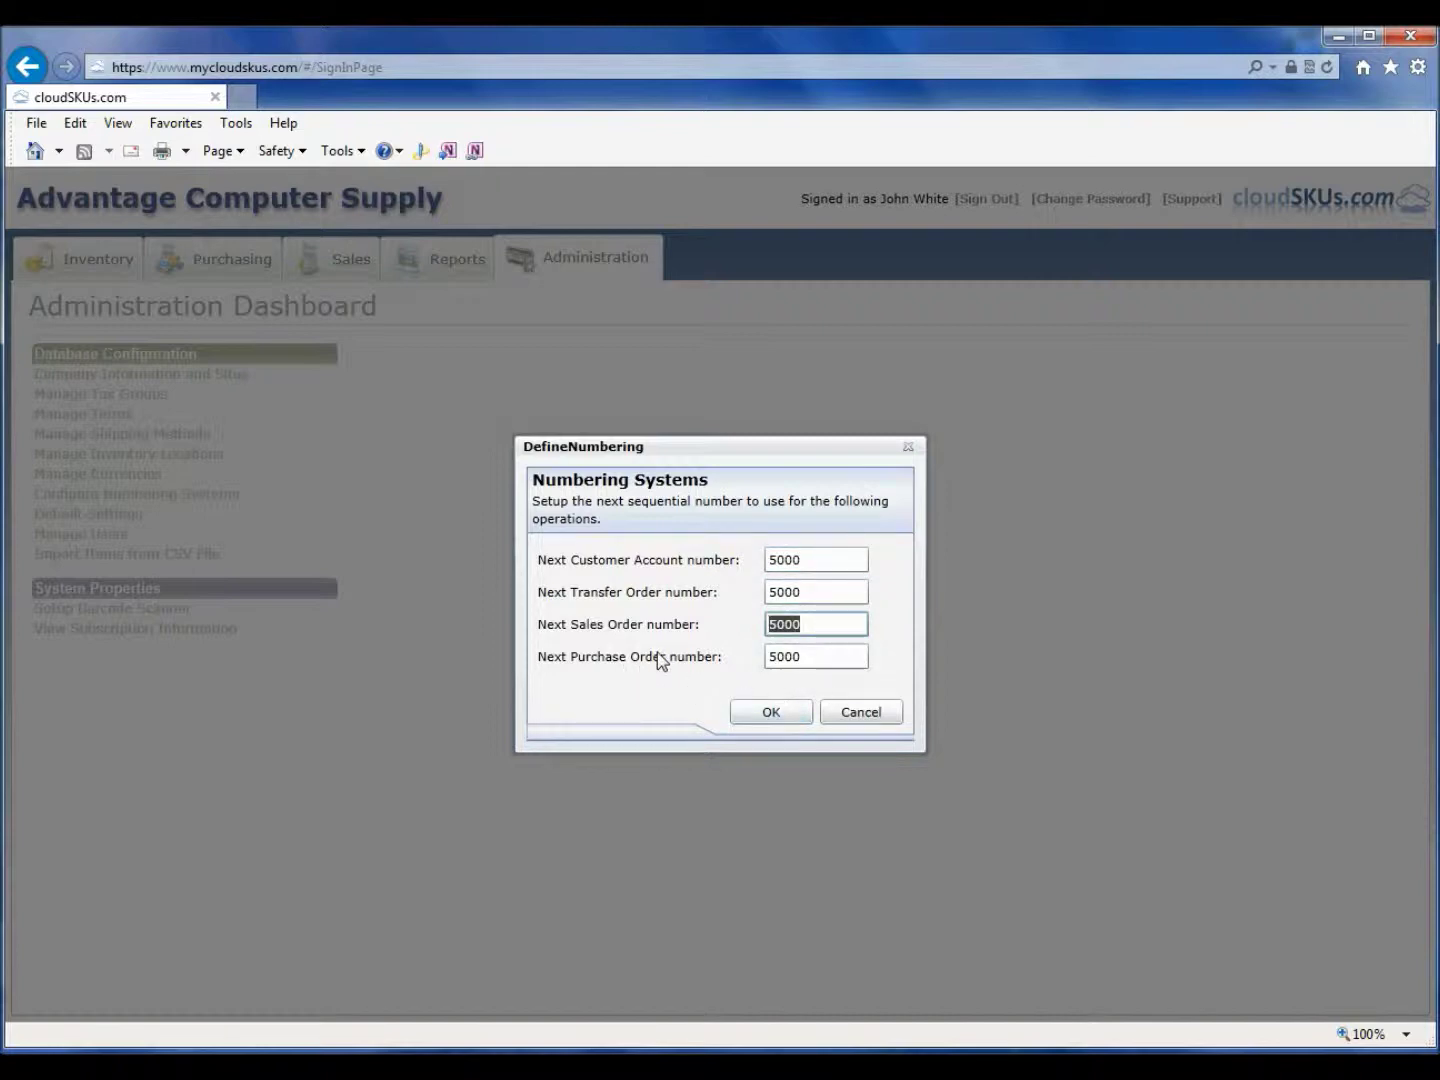
type("180")
left_click(788, 713)
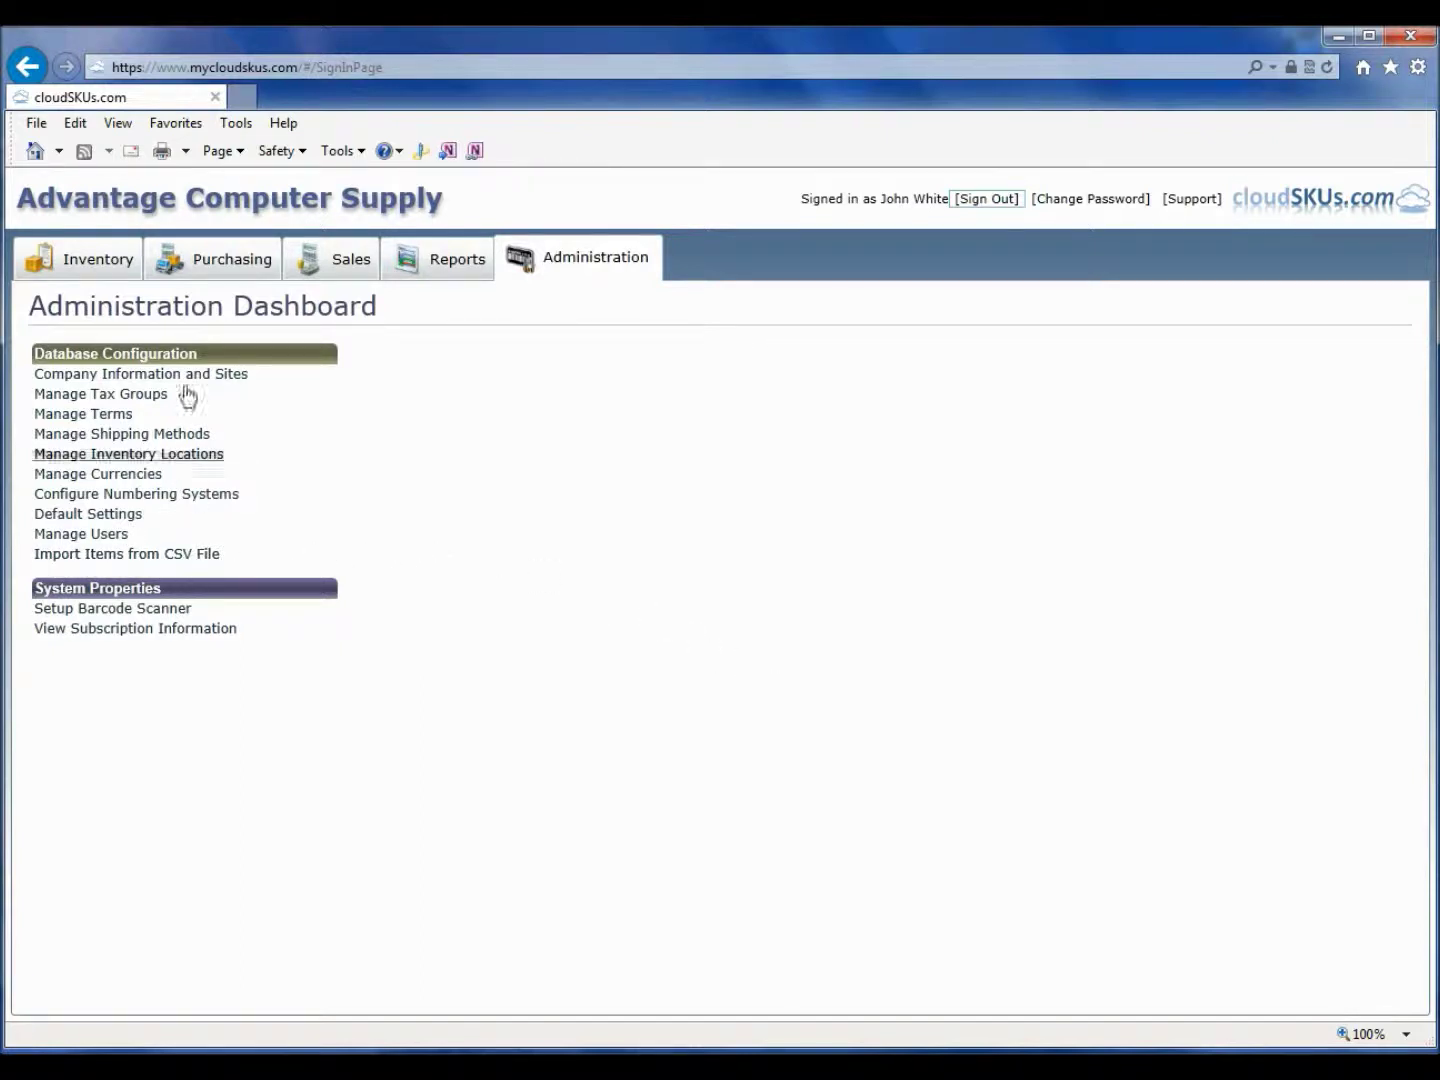
Step: Visit the Purchasing and Inventory dashboards, then return to the Administration dashboard
left_click(207, 266)
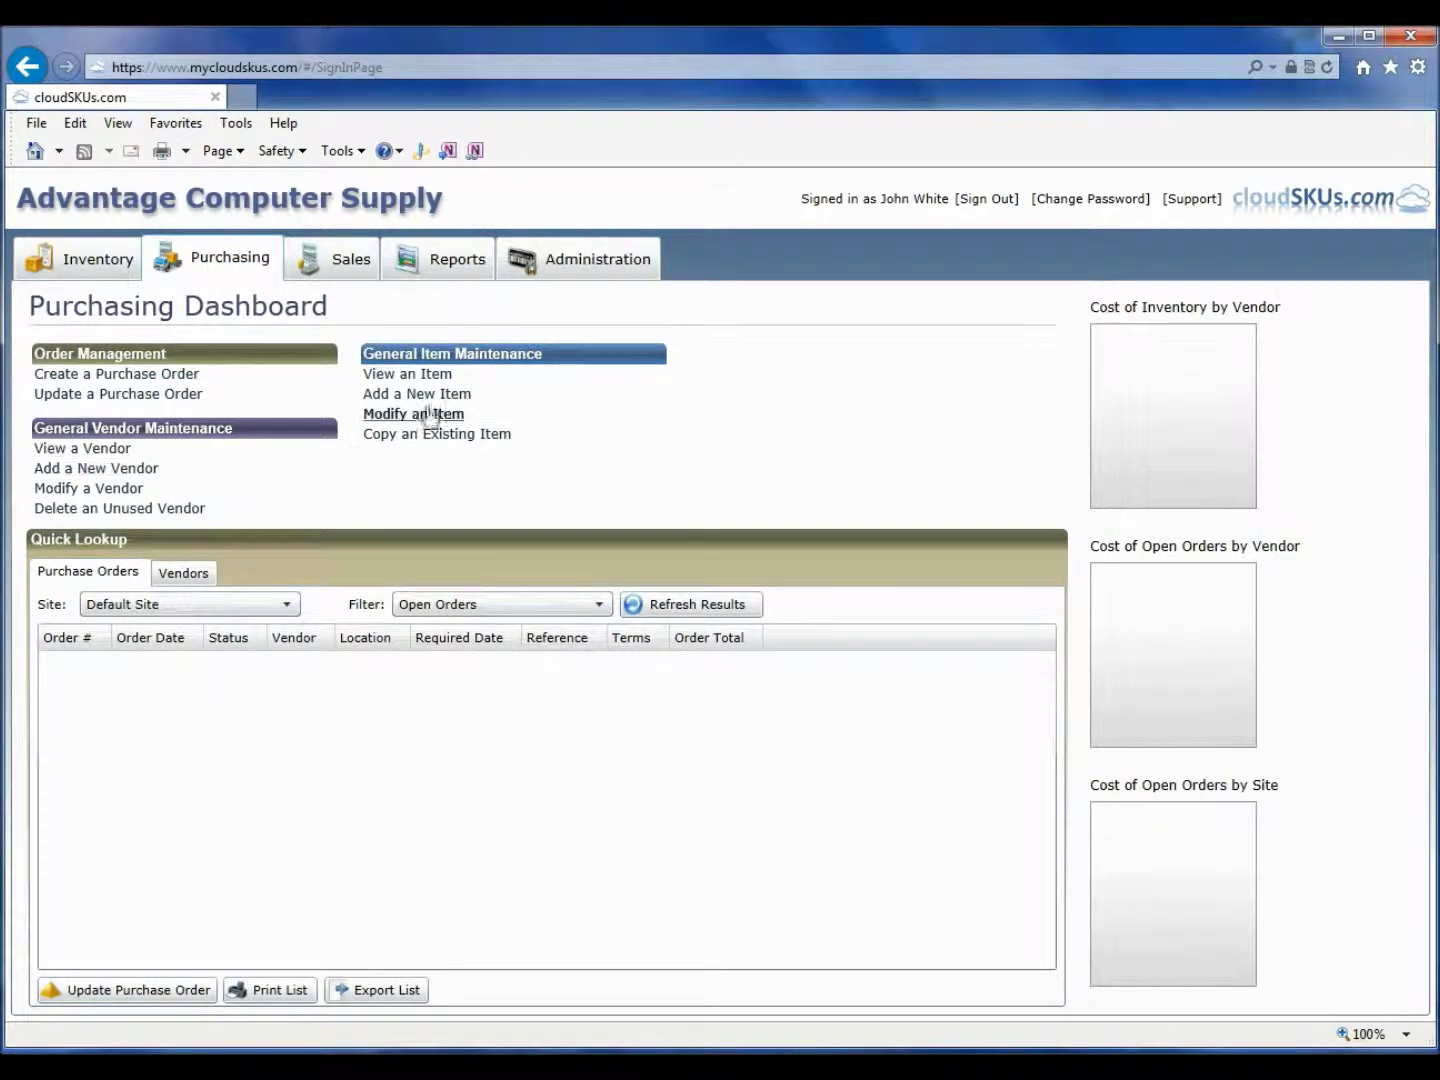
left_click(90, 262)
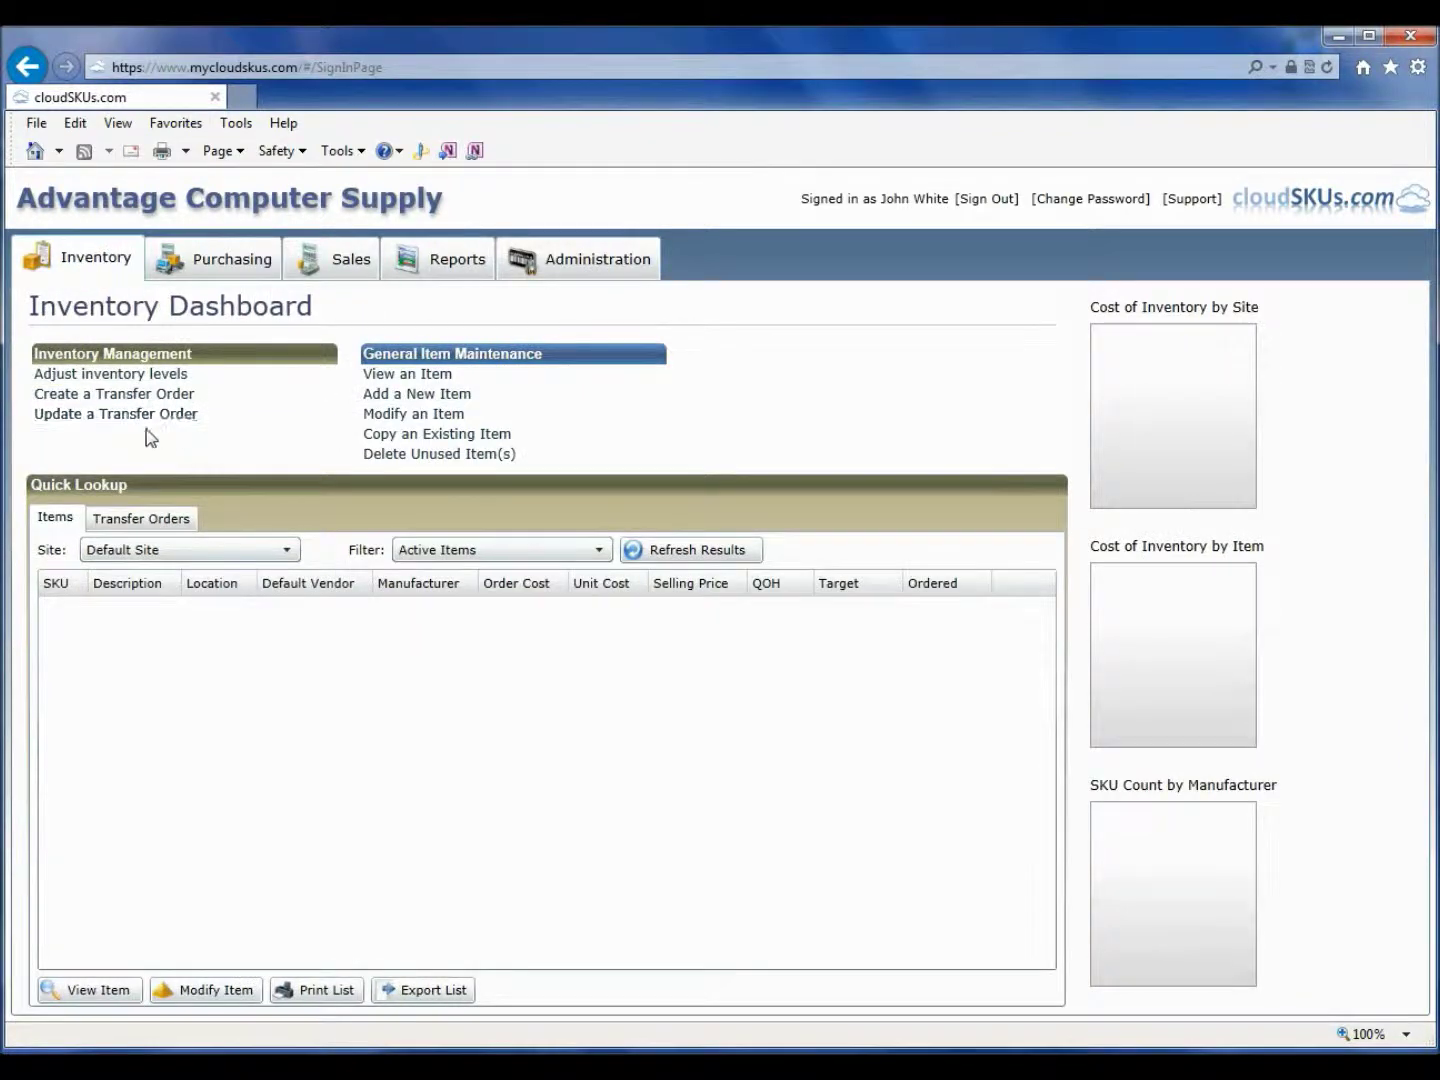
left_click(574, 265)
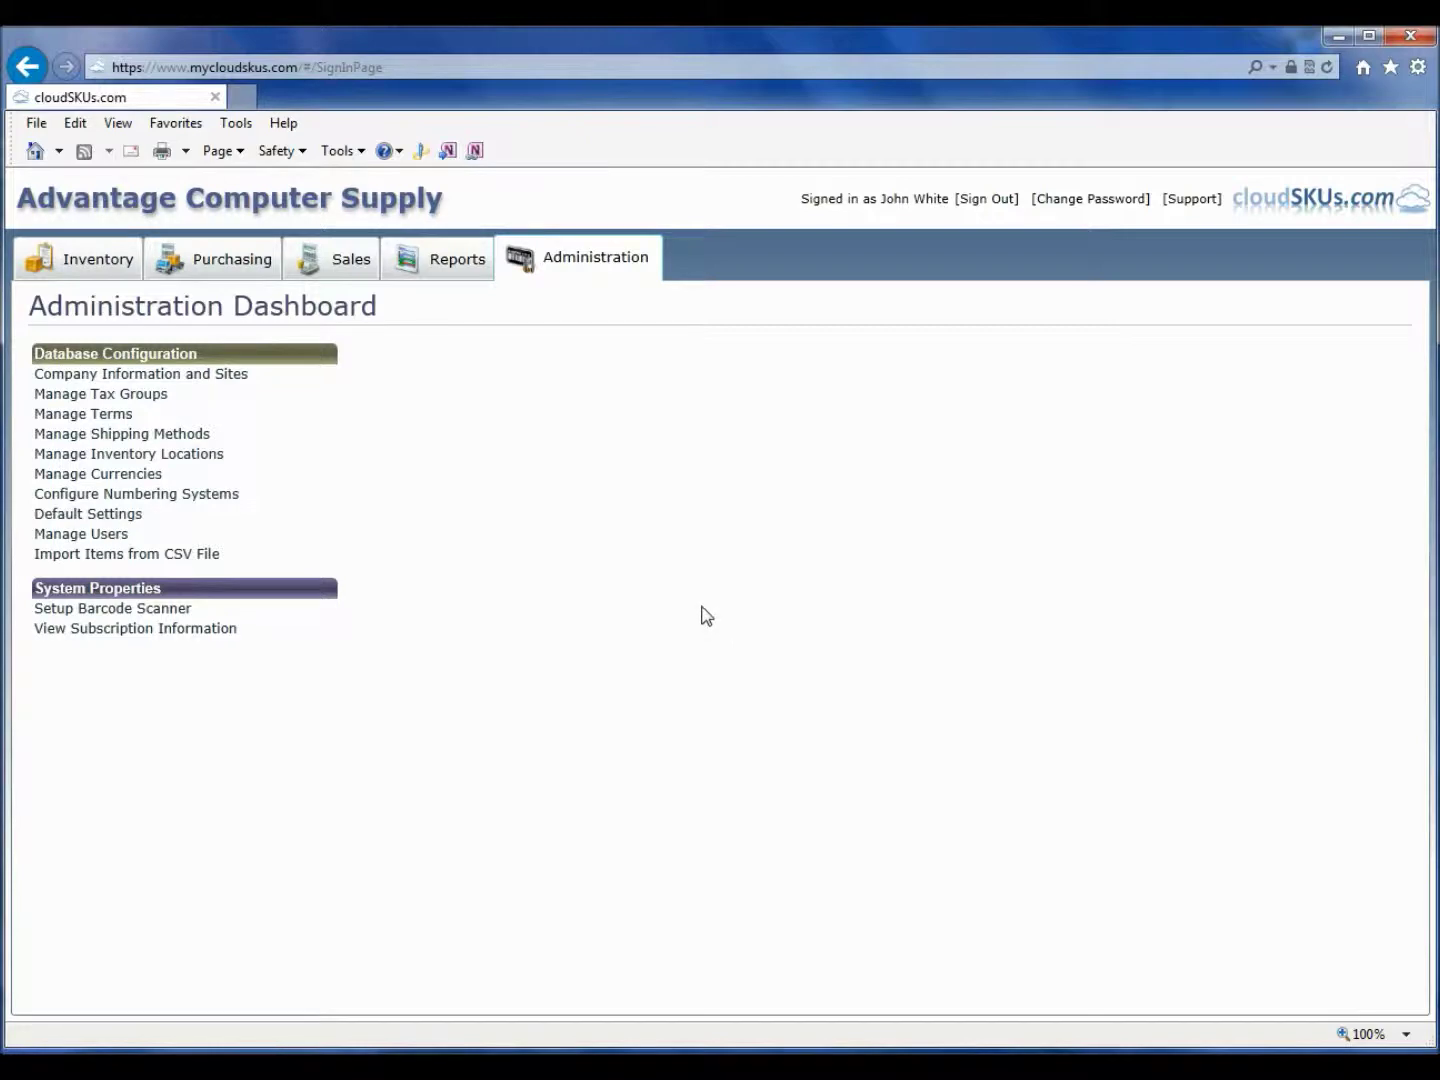